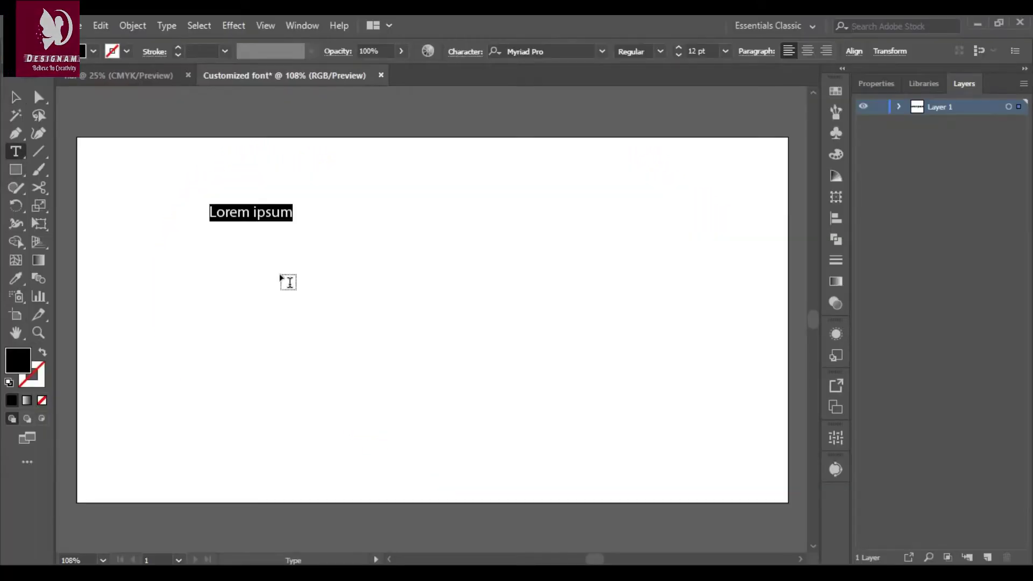
pyautogui.write('1234567890')
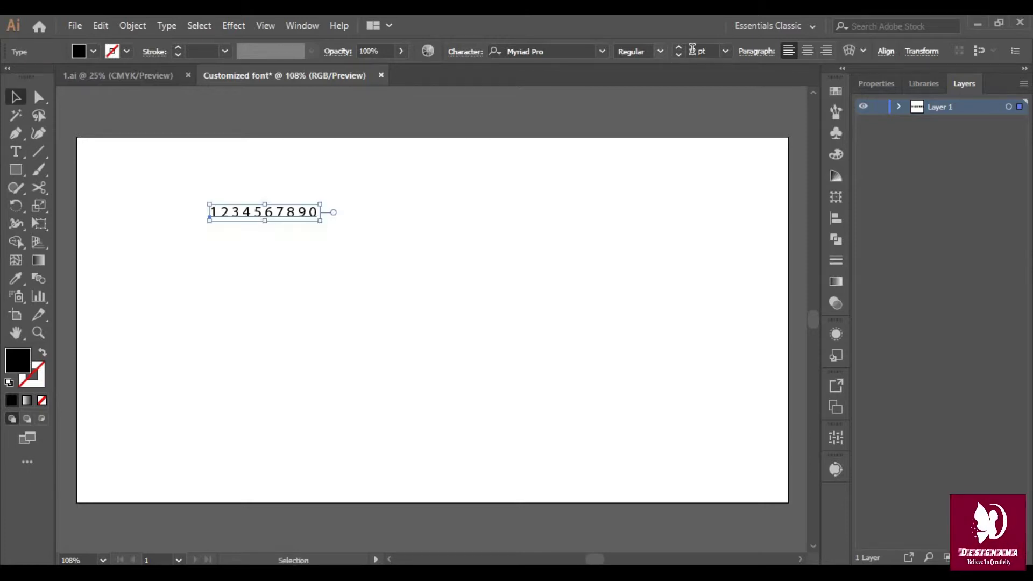
pyautogui.write('48')
pyautogui.press('Return')
pyautogui.click(424, 302)
# - Show the rulers and lay out pairs of horizontal guides marking letter heights below the digits
pyautogui.hotkey('ctrl', 'r')
pyautogui.moveTo(365, 92); pyautogui.dragTo(361, 251)
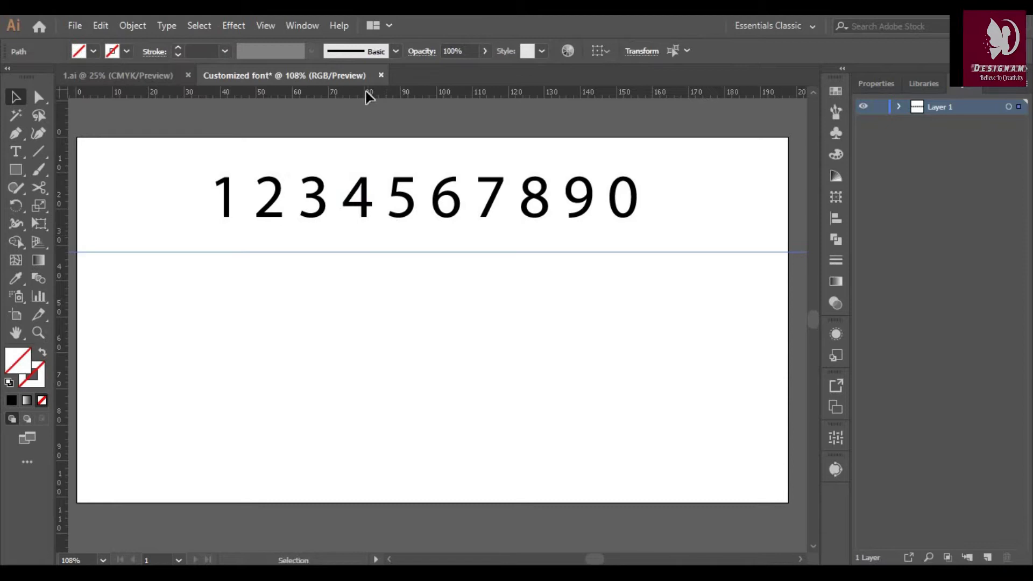
pyautogui.moveTo(364, 92); pyautogui.dragTo(361, 313)
pyautogui.press('Delete')
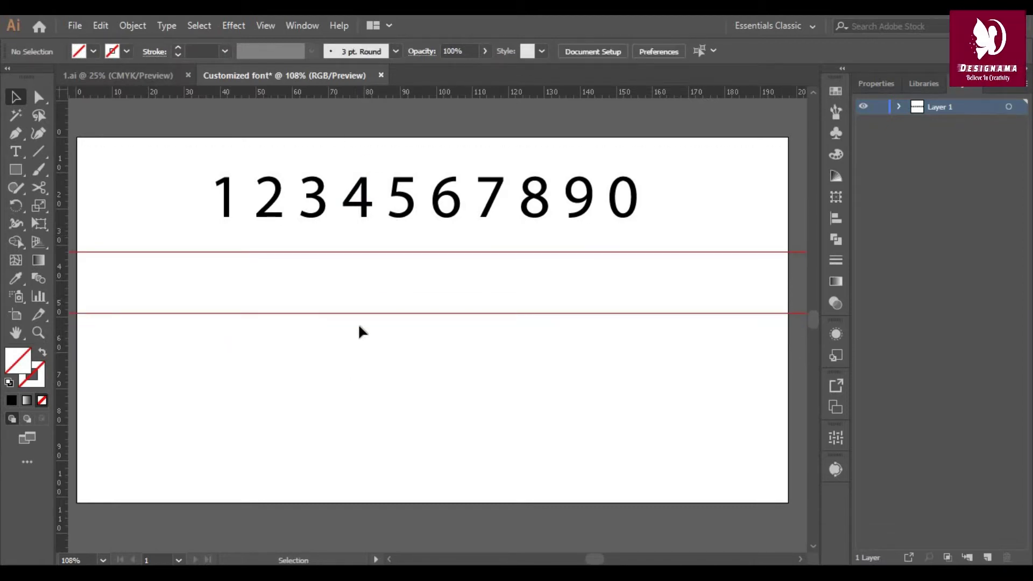
pyautogui.click(321, 313)
pyautogui.moveTo(284, 319)
pyautogui.mouseDown()
pyautogui.moveTo(297, 462)
pyautogui.moveTo(331, 463)
pyautogui.mouseUp()
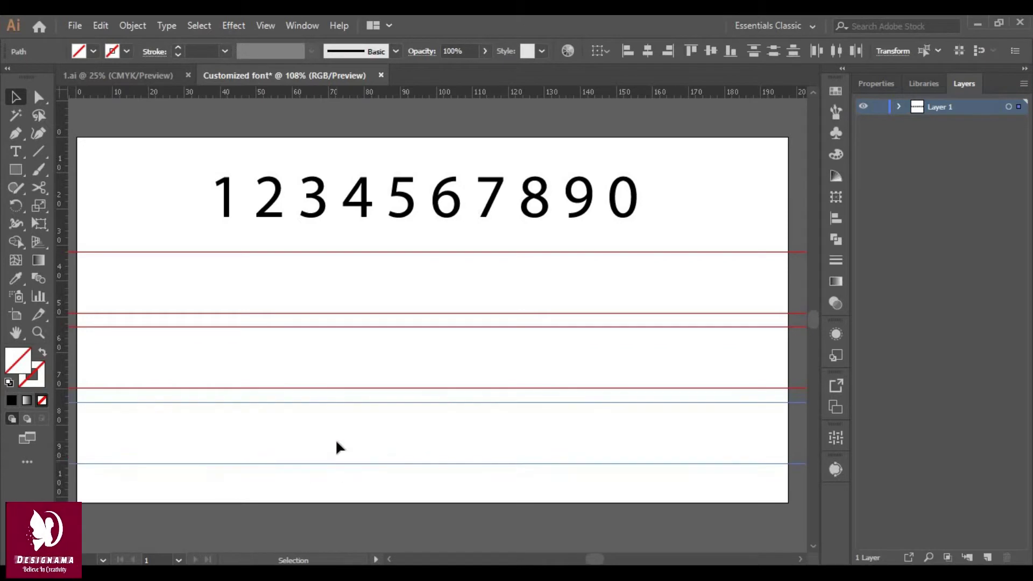
pyautogui.click(335, 439)
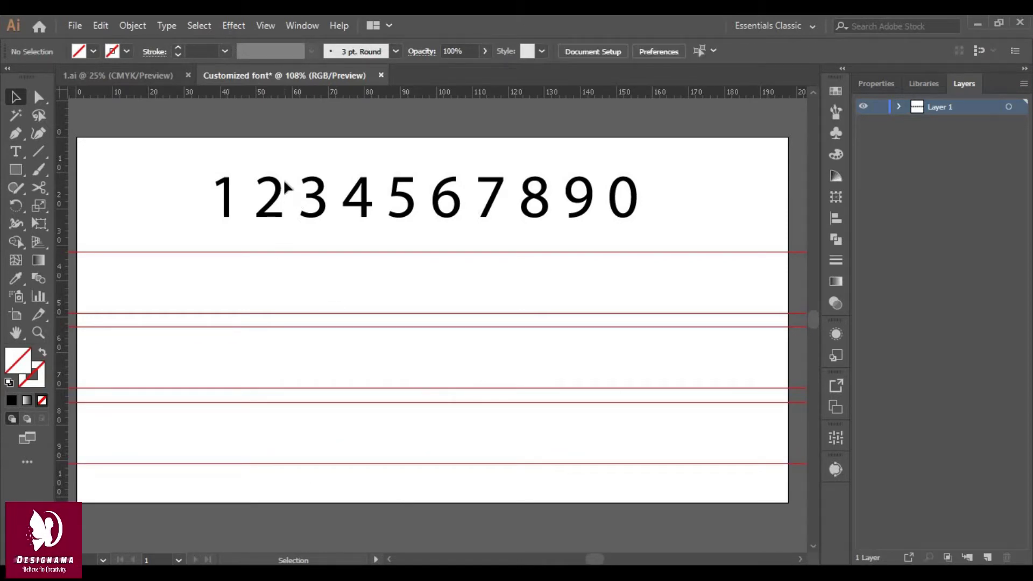
# - Place an enlarged copy of the 9 between the first pair of guides
pyautogui.moveTo(574, 204)
pyautogui.mouseDown()
pyautogui.moveTo(473, 284)
pyautogui.moveTo(596, 214)
pyautogui.mouseUp()
pyautogui.click(584, 215)
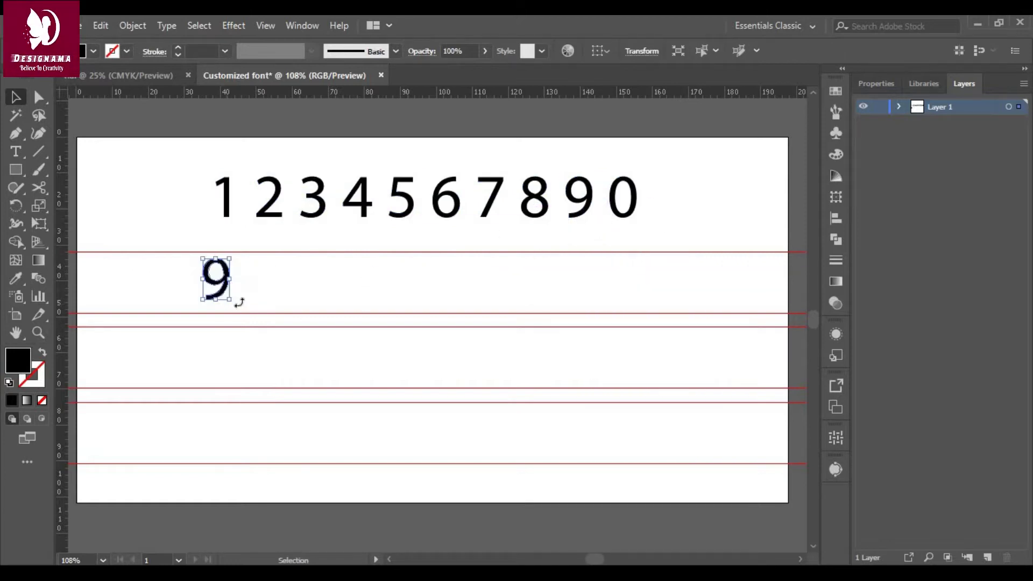
pyautogui.moveTo(241, 308); pyautogui.dragTo(272, 314)
pyautogui.hotkey('ctrl', '+')
pyautogui.hotkey('ctrl', '+')
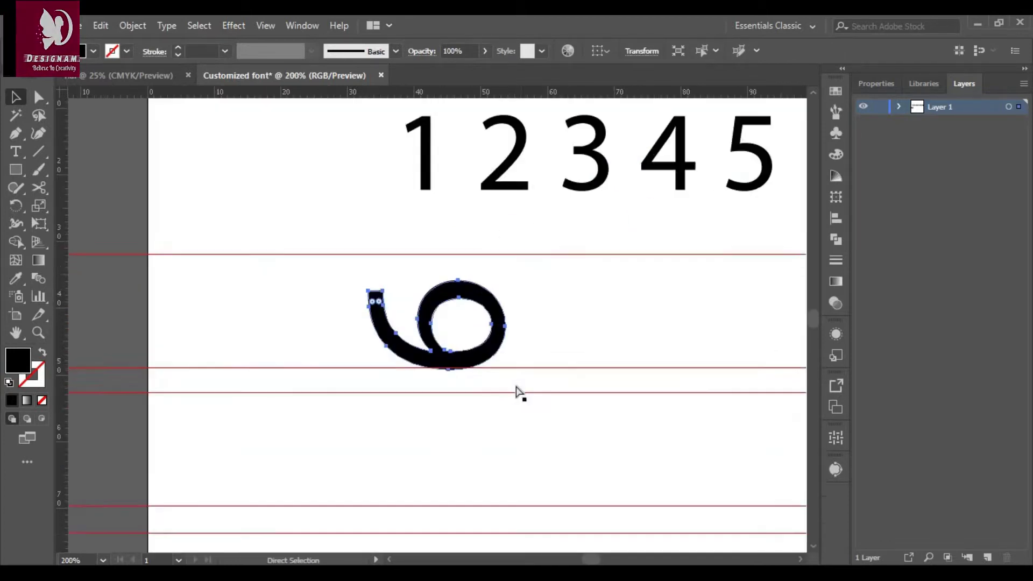
pyautogui.hotkey('ctrl', '+')
pyautogui.hotkey('ctrl', '+')
pyautogui.moveTo(438, 230); pyautogui.dragTo(437, 201)
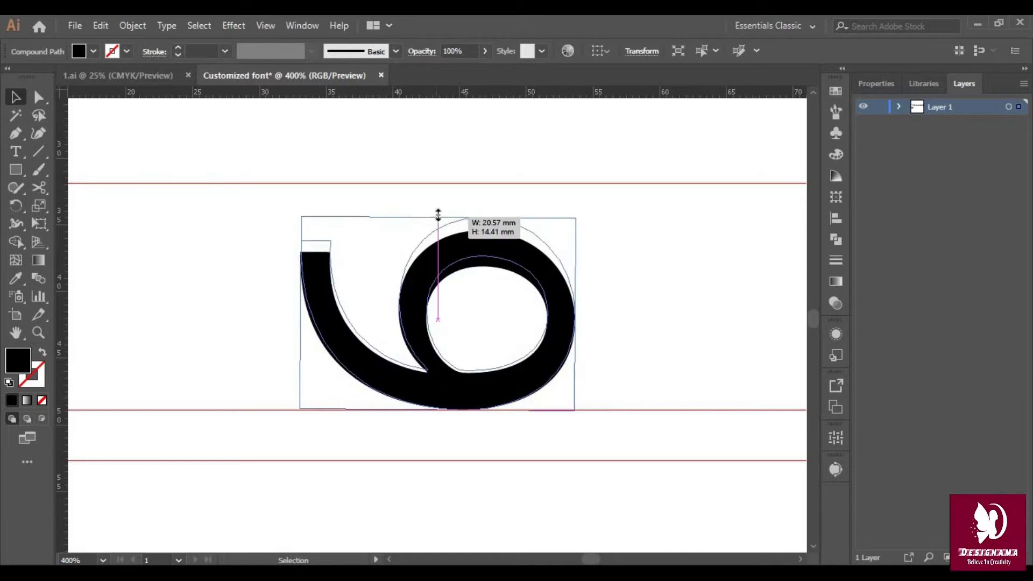
# - Cut the 9 with Scissors and stretch its main piece to the top and baseline guides
pyautogui.click(38, 188)
pyautogui.click(425, 303)
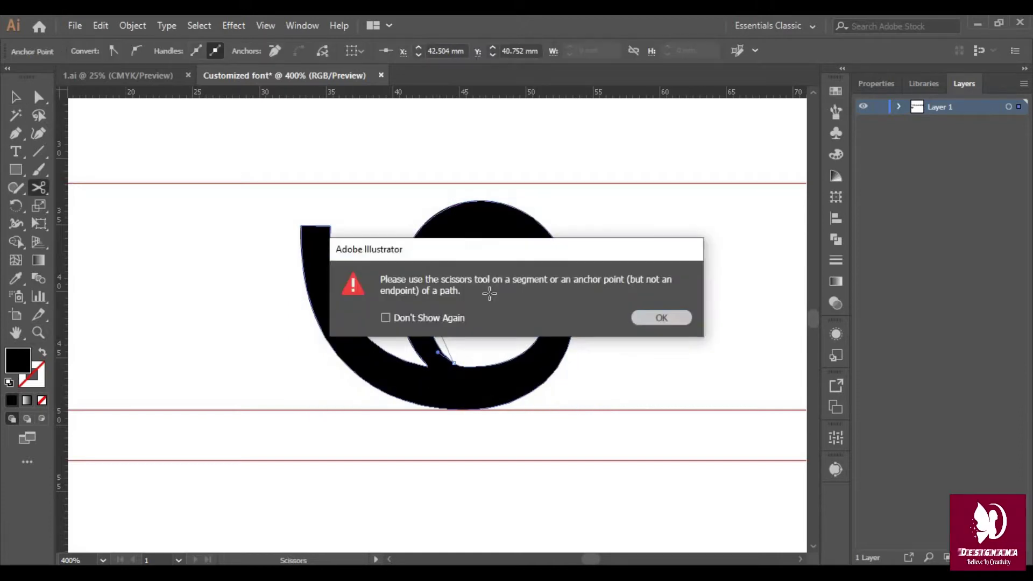
pyautogui.press('Return')
pyautogui.press('v')
pyautogui.doubleClick(435, 325)
pyautogui.moveTo(426, 341)
pyautogui.mouseDown()
pyautogui.moveTo(569, 254)
pyautogui.moveTo(700, 253)
pyautogui.mouseUp()
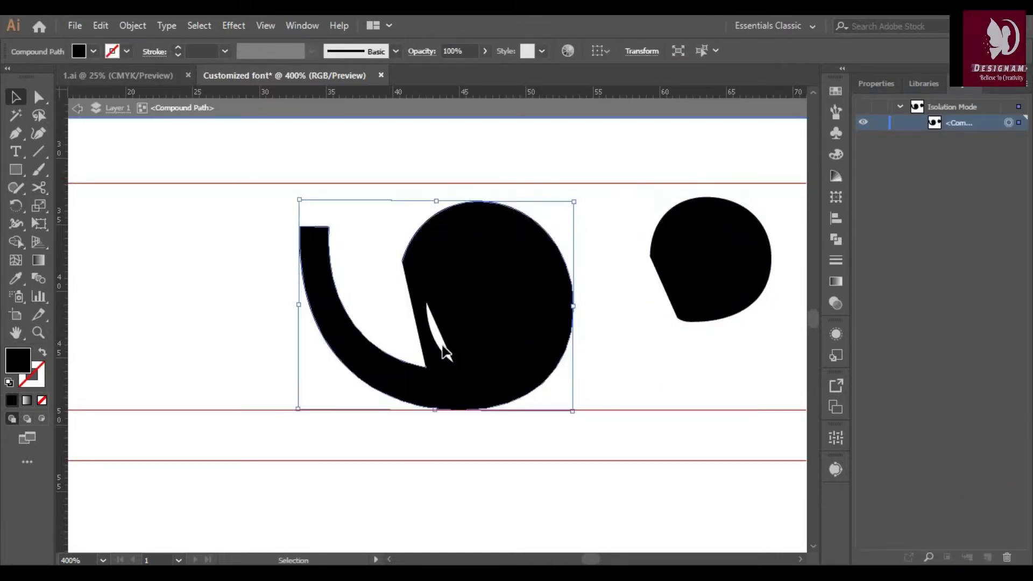
pyautogui.click(417, 328)
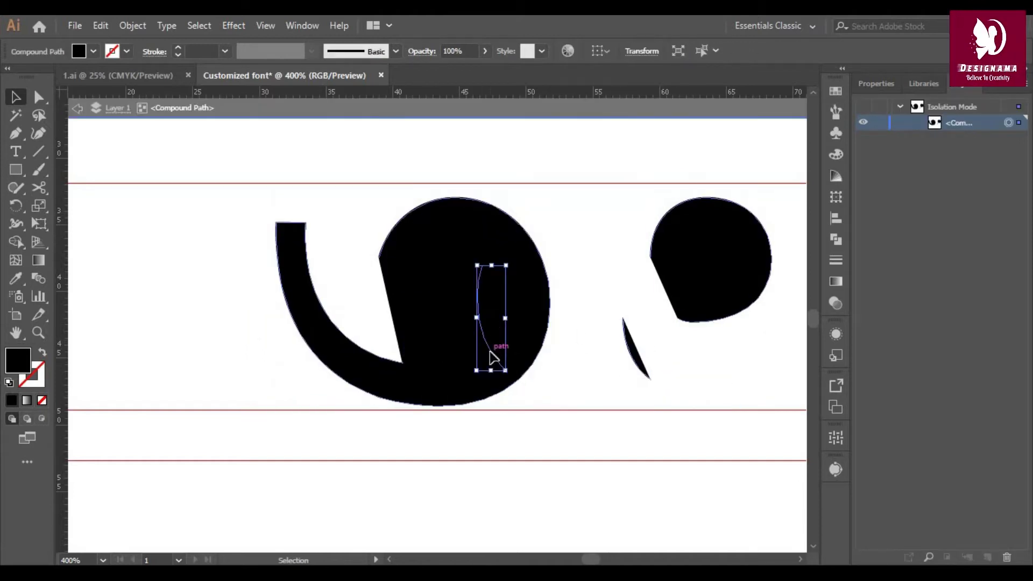
pyautogui.click(457, 323)
pyautogui.moveTo(413, 406); pyautogui.dragTo(415, 411)
pyautogui.moveTo(415, 197); pyautogui.dragTo(422, 183)
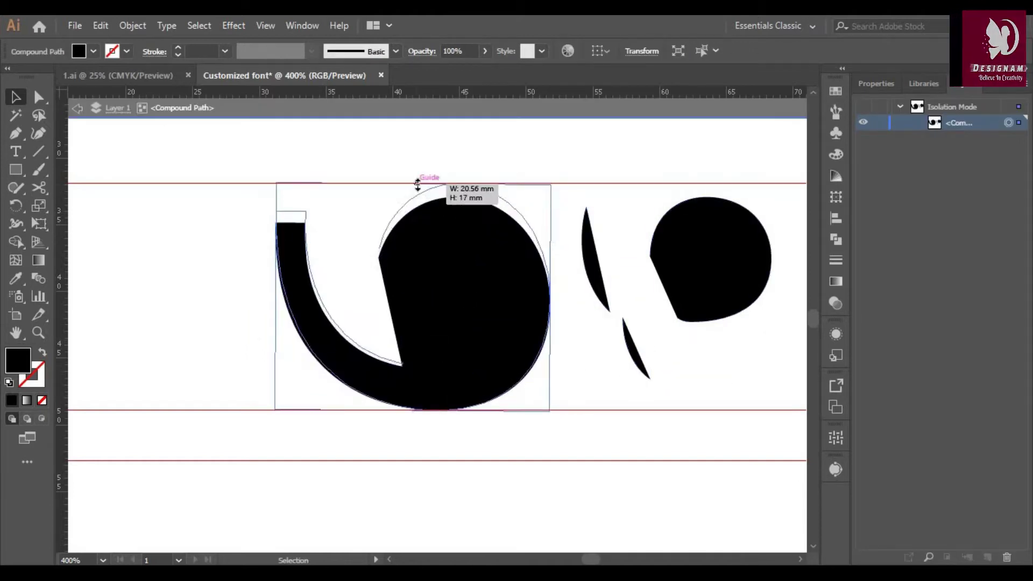
pyautogui.moveTo(276, 301); pyautogui.dragTo(235, 296)
# - Rearrange the cut pieces and move the notch anchor into place
pyautogui.doubleClick(570, 329)
pyautogui.moveTo(429, 344); pyautogui.dragTo(461, 341)
pyautogui.click(662, 334)
pyautogui.moveTo(661, 335); pyautogui.dragTo(709, 343)
pyautogui.click(457, 323)
pyautogui.press('a')
pyautogui.moveTo(412, 364)
pyautogui.mouseDown()
pyautogui.moveTo(462, 339)
pyautogui.moveTo(489, 357)
pyautogui.mouseUp()
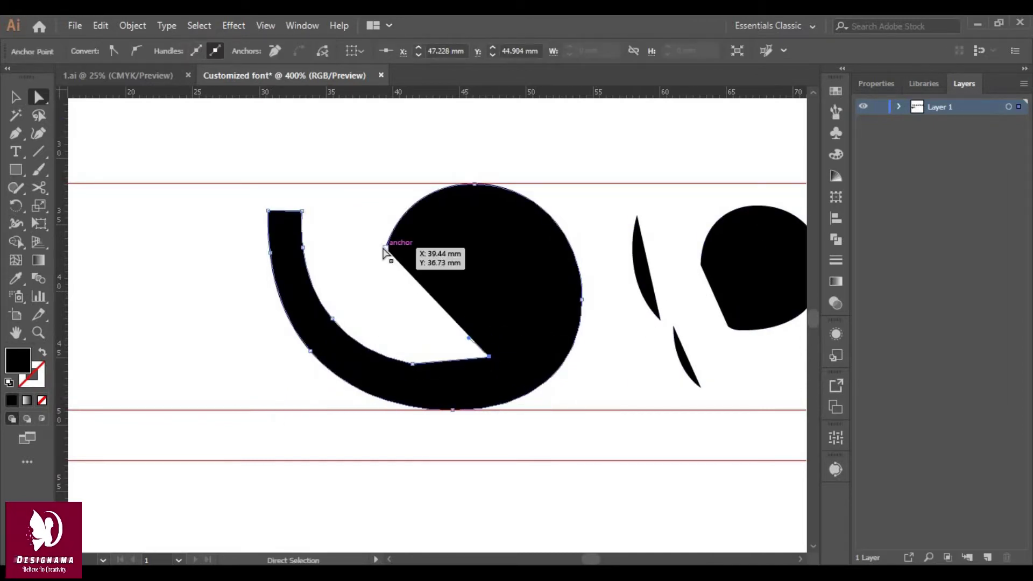
# - Move the loop piece into the swirl and fill its inner circle white
pyautogui.click(750, 272)
pyautogui.doubleClick(745, 270)
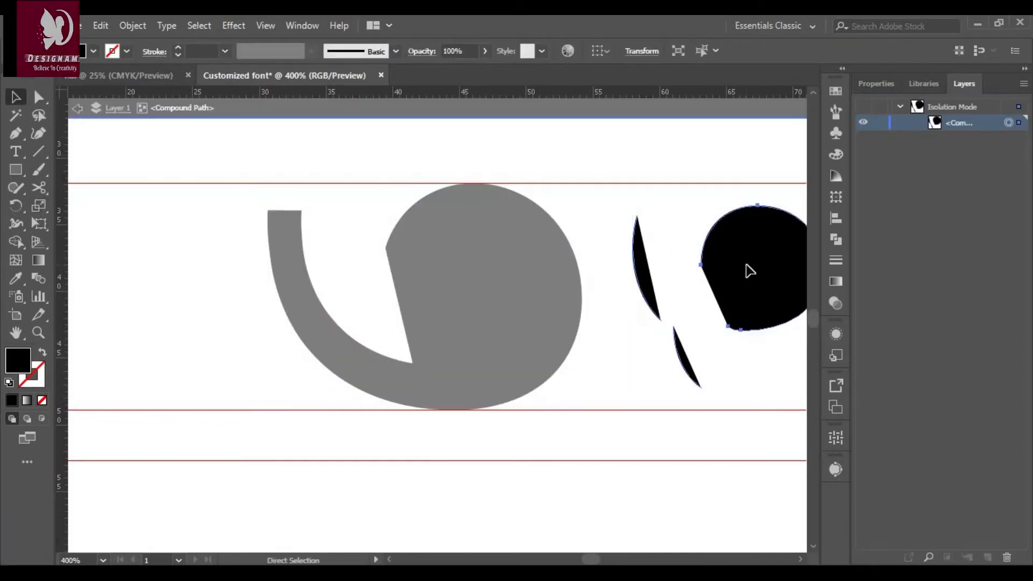
pyautogui.moveTo(745, 269); pyautogui.dragTo(496, 292)
pyautogui.scroll(2, 610, 420)
pyautogui.click(94, 50)
pyautogui.click(28, 68)
pyautogui.scroll(-1, 561, 450)
pyautogui.press('a')
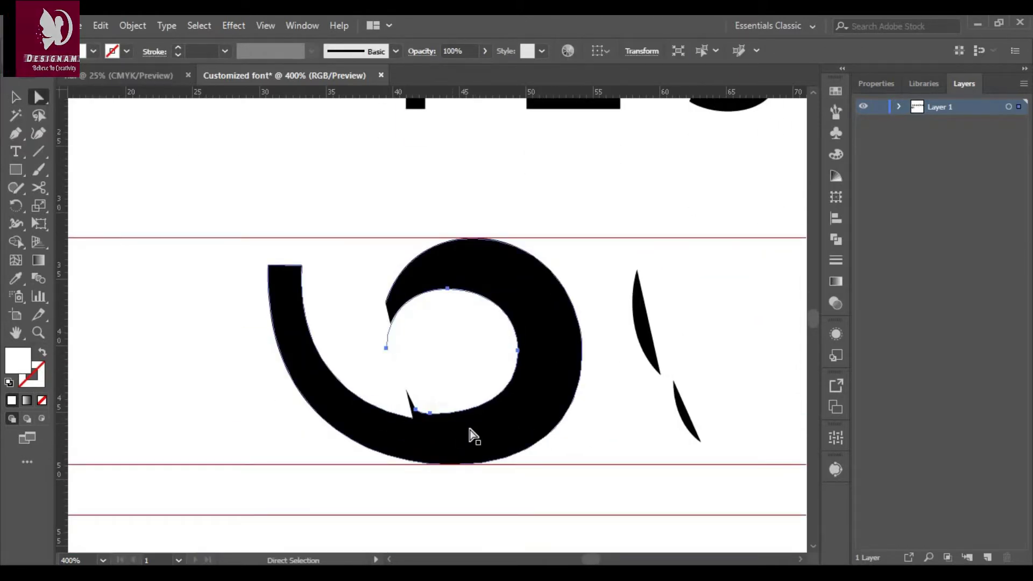
pyautogui.press('v')
pyautogui.click(615, 392)
pyautogui.scroll(1, 680, 459)
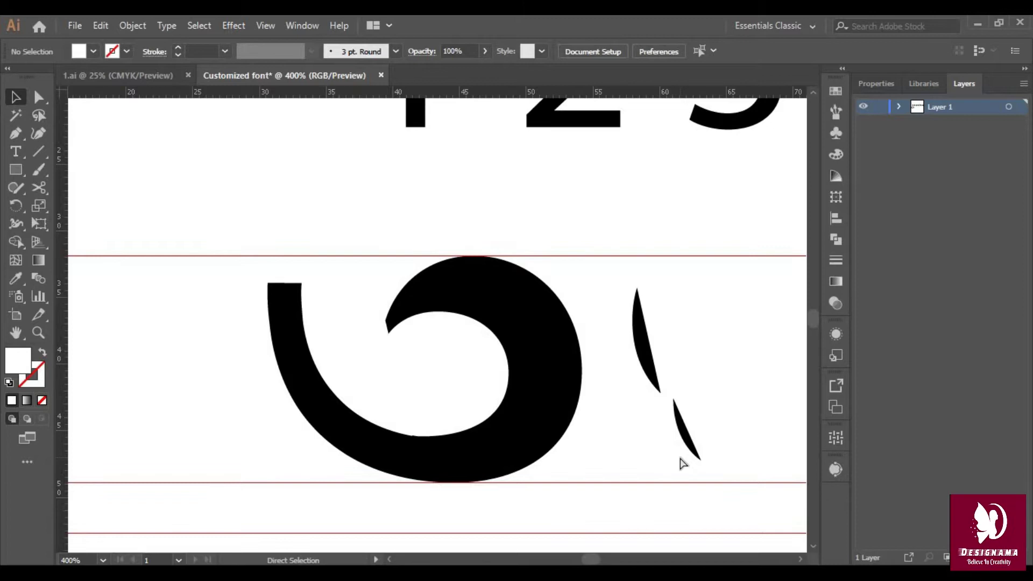
pyautogui.hotkey('ctrl', '0')
# - Merge the swirl pieces into one solid black shape with Shape Builder
pyautogui.moveTo(295, 289); pyautogui.dragTo(184, 221)
pyautogui.click(237, 269)
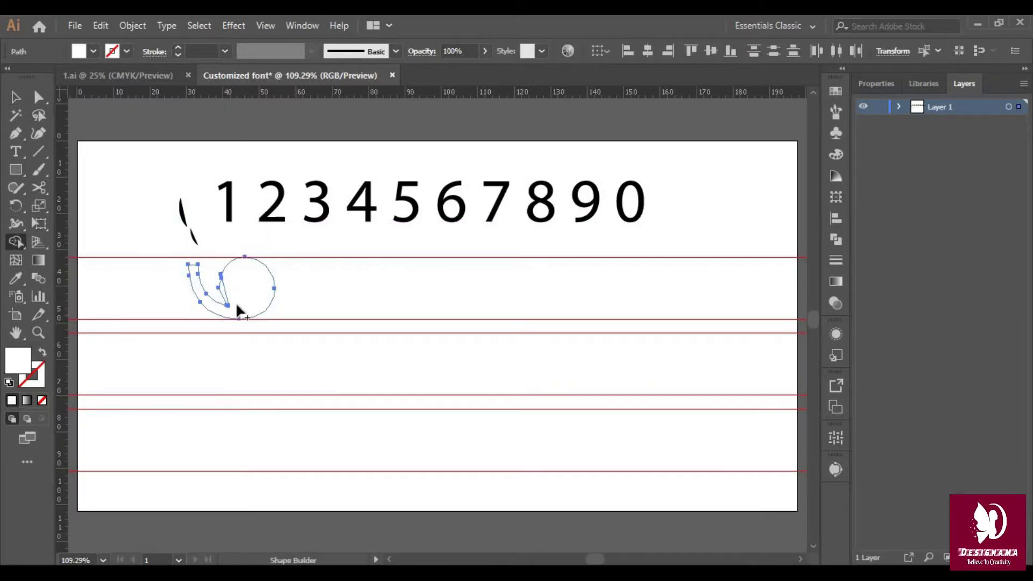
pyautogui.click(221, 286)
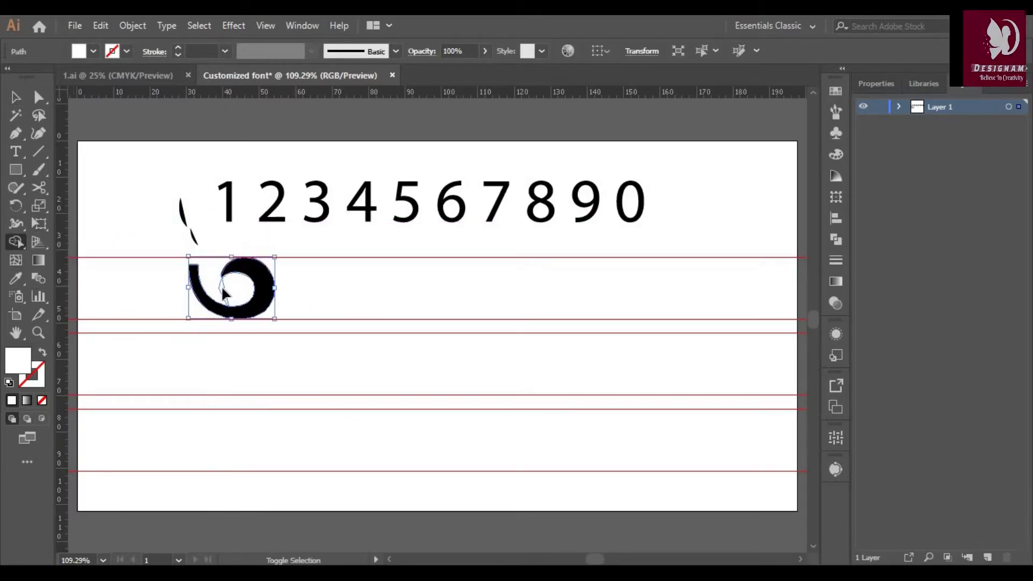
pyautogui.moveTo(197, 288); pyautogui.dragTo(86, 269)
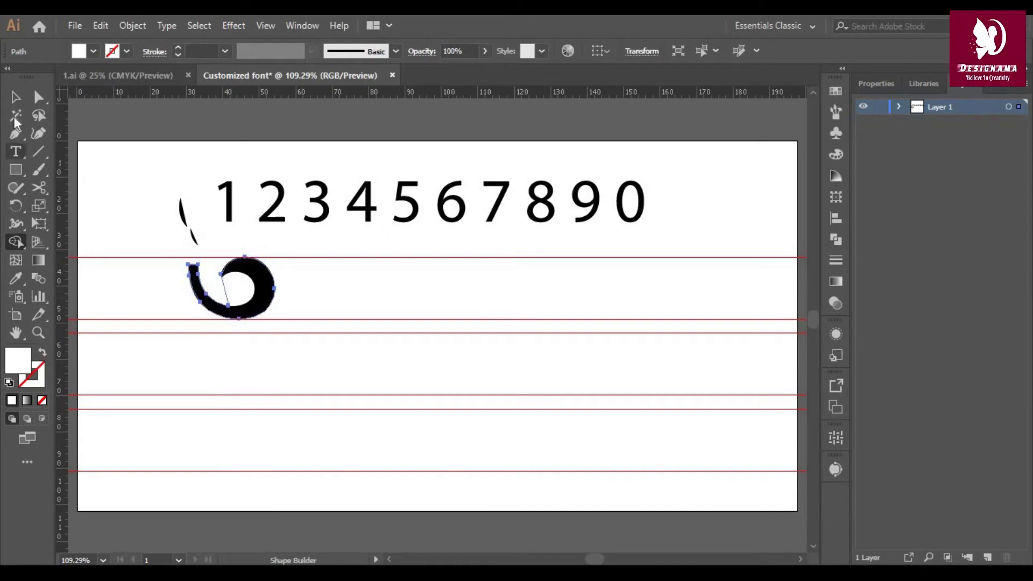
pyautogui.hotkey('ctrl', 'z')
pyautogui.hotkey('shift', 'm')
# - Join the swirl's open paths and unite them into one filled shape
pyautogui.click(15, 97)
pyautogui.rightClick(224, 253)
pyautogui.click(273, 370)
pyautogui.click(836, 239)
pyautogui.click(659, 125)
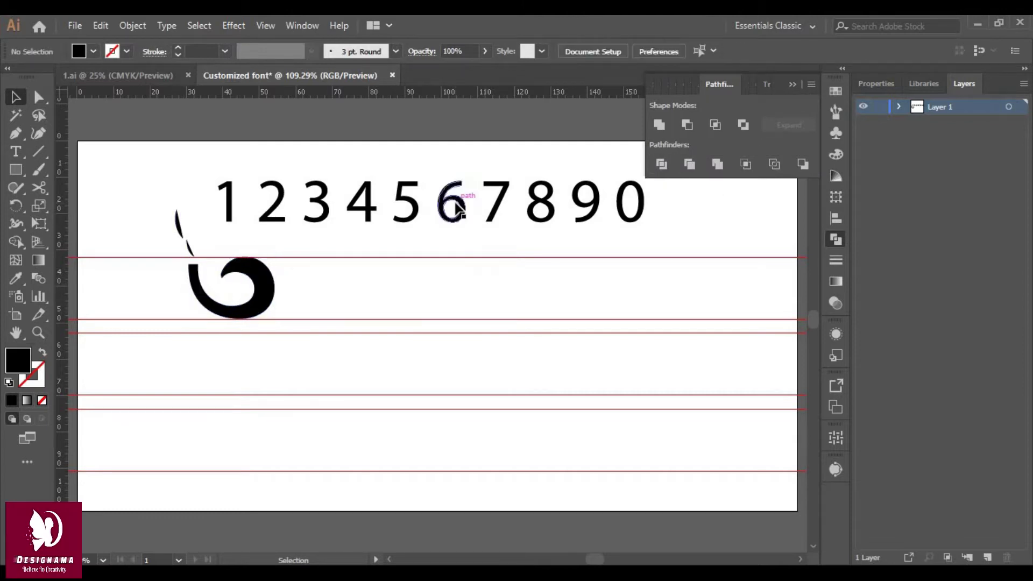
# - Rotate and shrink a copy of the 2, attaching it as a tail on the swirl
pyautogui.moveTo(284, 215)
pyautogui.mouseDown()
pyautogui.moveTo(306, 303)
pyautogui.moveTo(269, 309)
pyautogui.mouseUp()
pyautogui.rightClick(299, 308)
pyautogui.moveTo(312, 322)
pyautogui.click(553, 429)
pyautogui.moveTo(303, 317)
pyautogui.mouseDown()
pyautogui.moveTo(312, 321)
pyautogui.moveTo(309, 307)
pyautogui.mouseUp()
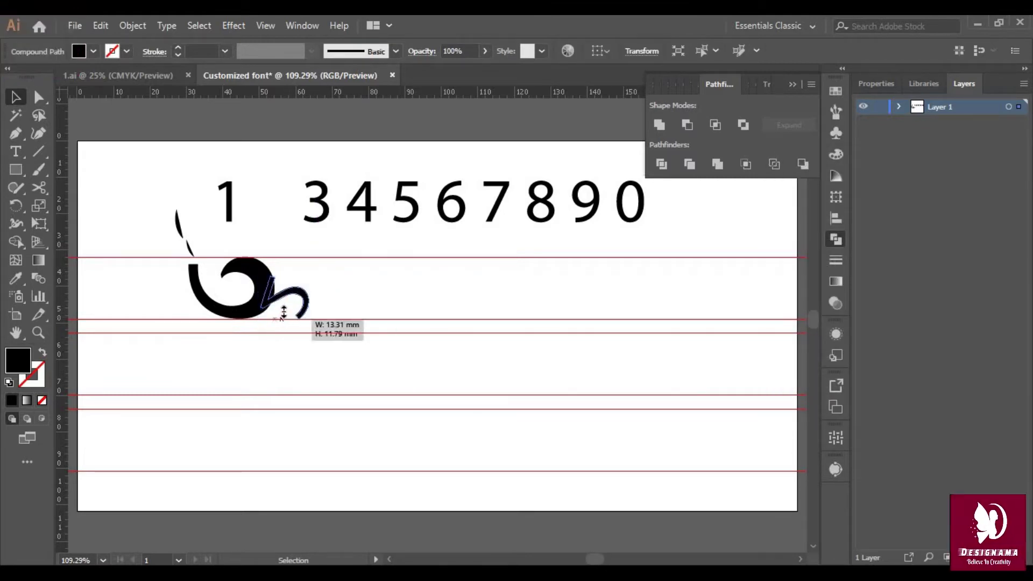
pyautogui.moveTo(303, 296)
pyautogui.mouseDown()
pyautogui.moveTo(285, 203)
pyautogui.moveTo(301, 286)
pyautogui.mouseUp()
# - Turn a copy of the 1 into a stem on the baseline and join the tail to it
pyautogui.click(309, 309)
pyautogui.scroll(2, 309, 309)
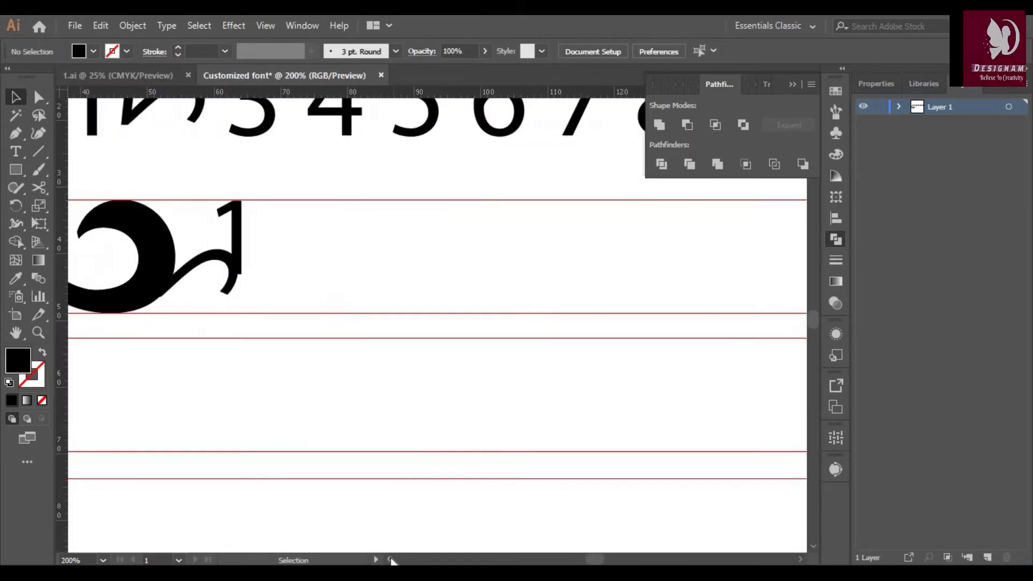
pyautogui.scroll(2, 270, 309)
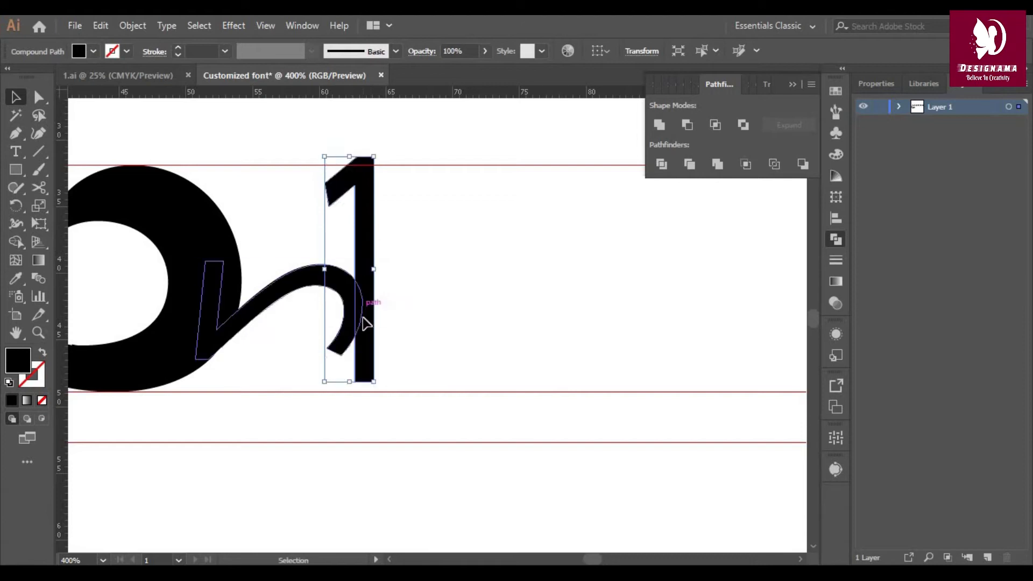
pyautogui.moveTo(380, 375); pyautogui.dragTo(380, 385)
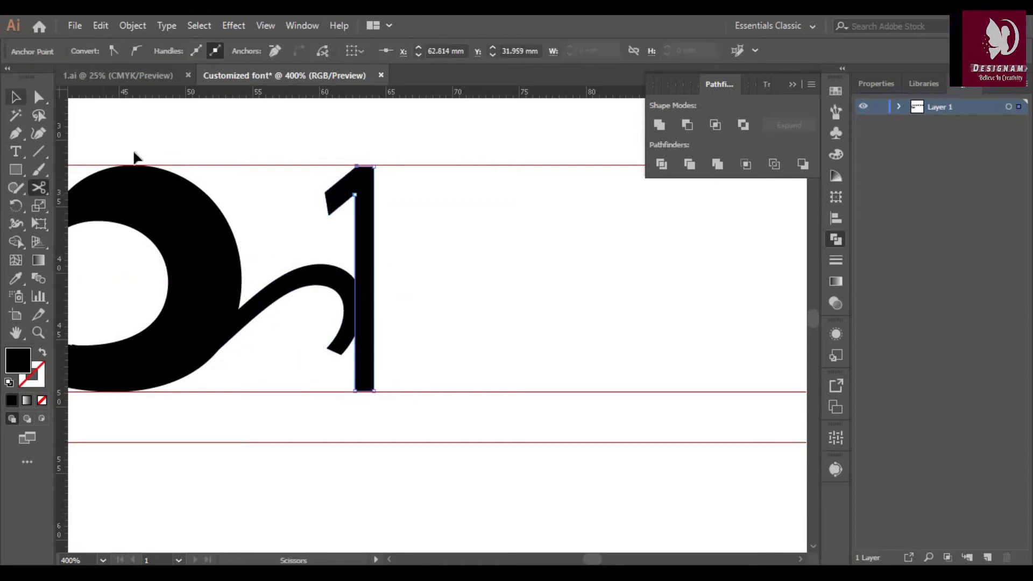
pyautogui.doubleClick(337, 209)
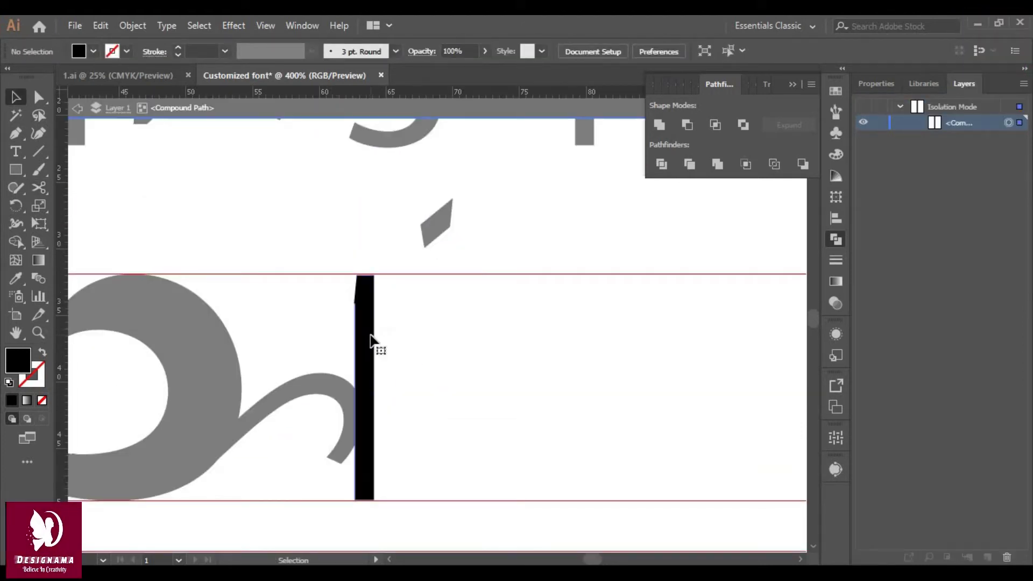
pyautogui.moveTo(428, 385); pyautogui.dragTo(352, 462)
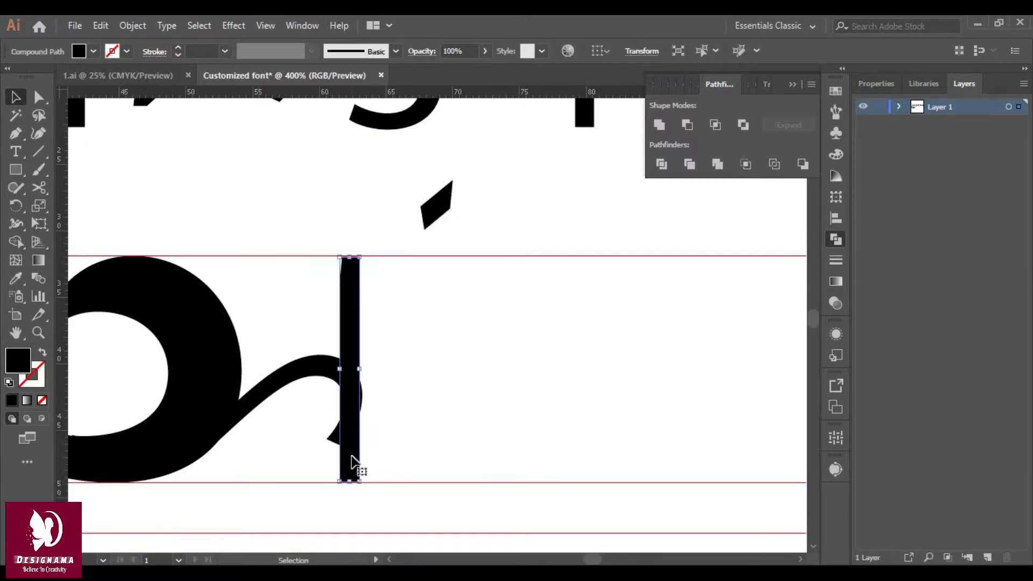
pyautogui.moveTo(366, 371); pyautogui.dragTo(375, 372)
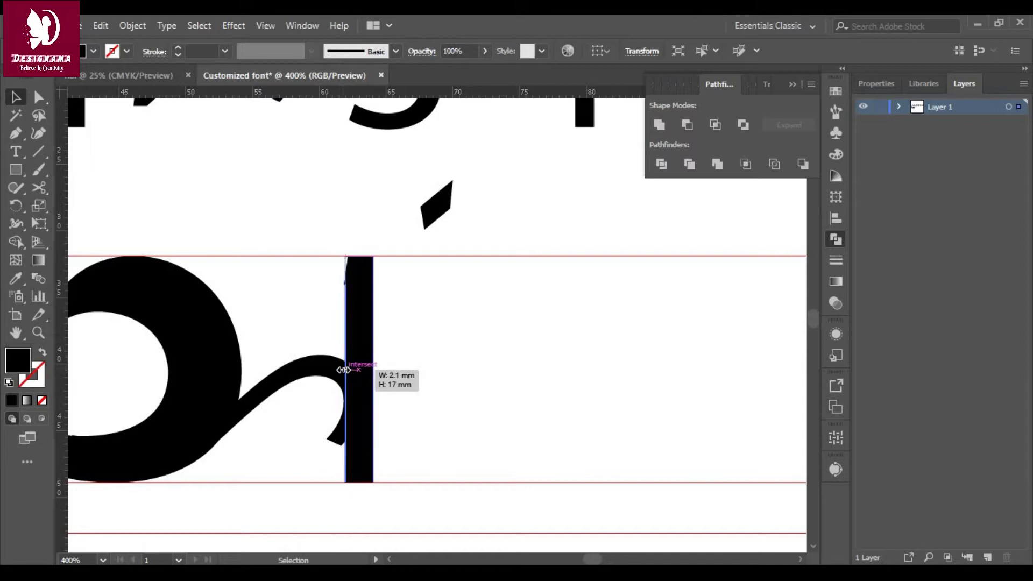
pyautogui.moveTo(349, 453); pyautogui.dragTo(342, 440)
pyautogui.click(345, 442)
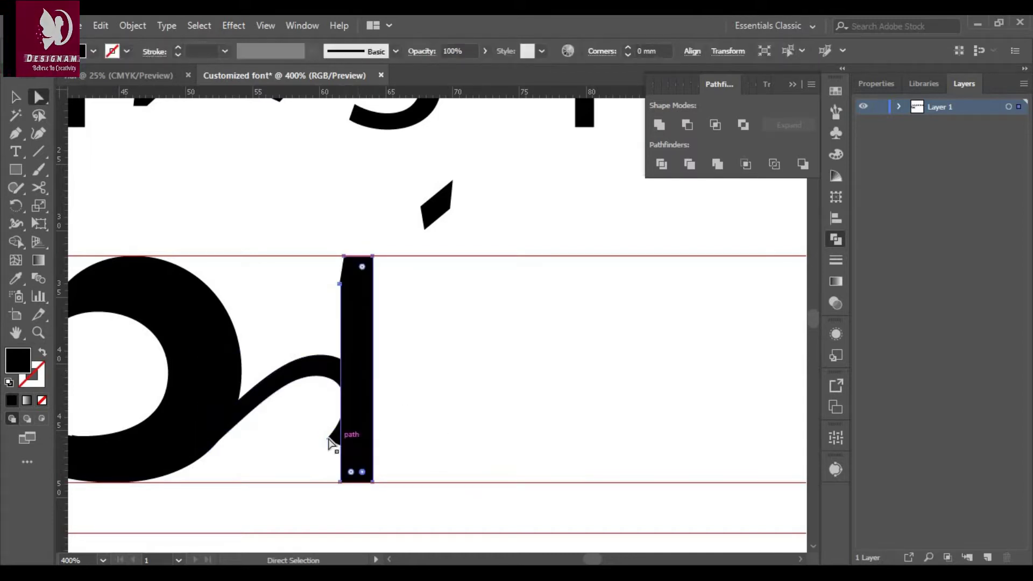
# - Reshape the tail's top curve and lower end where it meets the stem
pyautogui.press('v')
pyautogui.click(470, 352)
pyautogui.hscroll(-5, 470, 352)
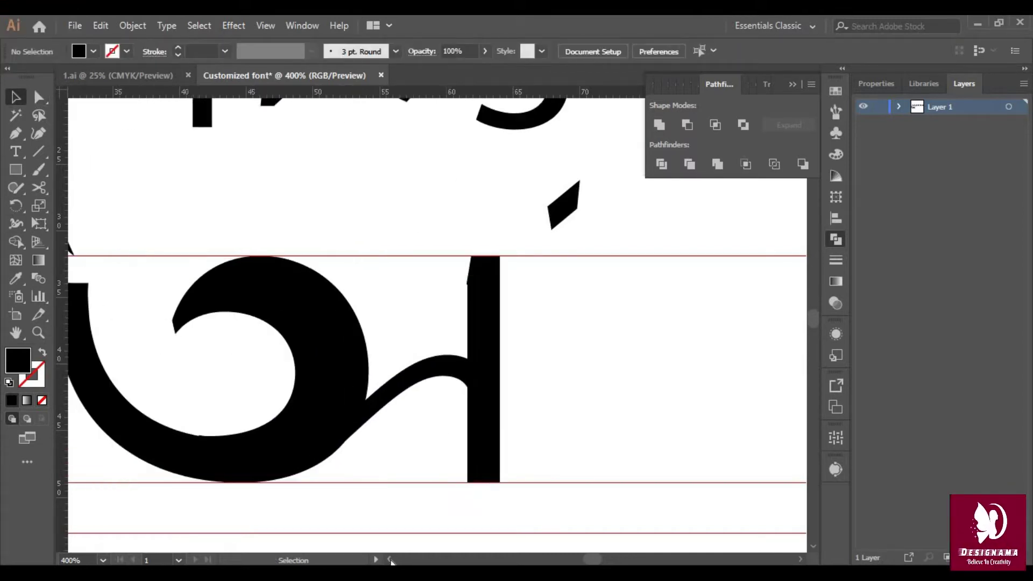
pyautogui.click(471, 353)
pyautogui.moveTo(514, 361); pyautogui.dragTo(529, 402)
pyautogui.moveTo(543, 439)
pyautogui.mouseDown()
pyautogui.moveTo(536, 431)
pyautogui.moveTo(562, 450)
pyautogui.mouseUp()
pyautogui.click(511, 426)
pyautogui.click(476, 381)
pyautogui.moveTo(408, 450); pyautogui.dragTo(408, 454)
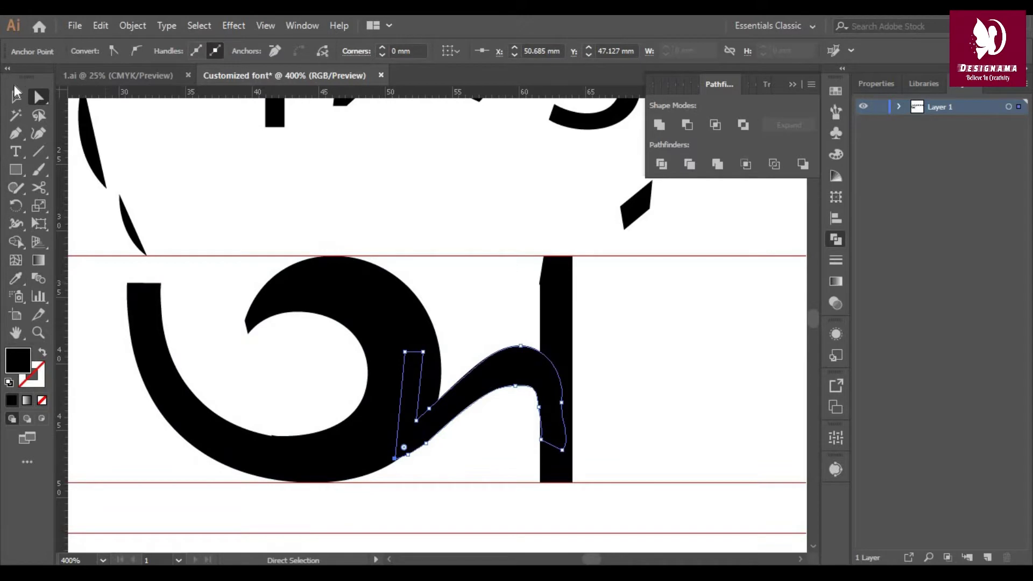
# - Duplicate the stem beside itself to form the second vertical stroke
pyautogui.click(15, 96)
pyautogui.click(683, 382)
pyautogui.scroll(-5, 684, 382)
pyautogui.moveTo(557, 377); pyautogui.dragTo(595, 410)
pyautogui.hscroll(3, 782, 526)
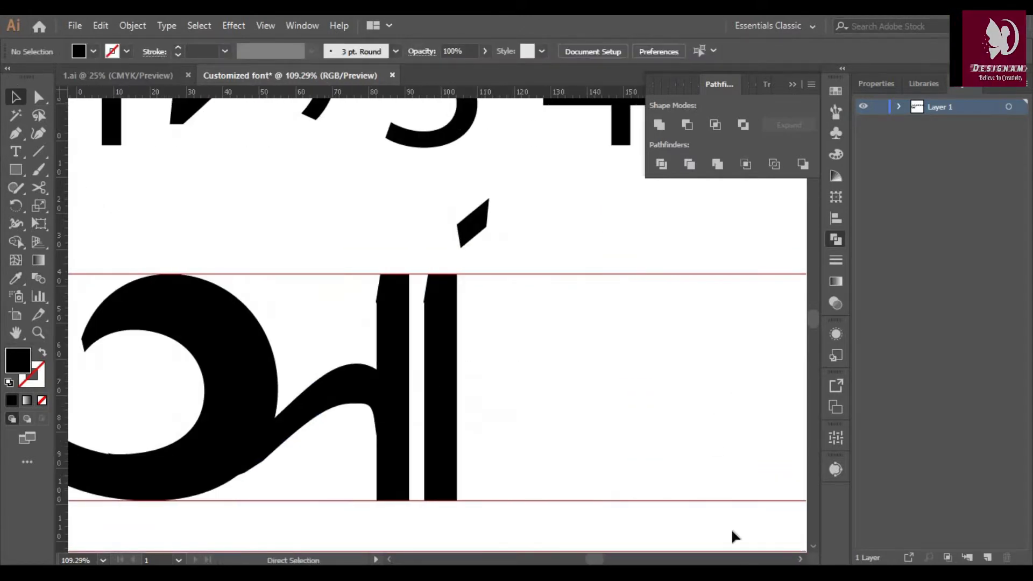
pyautogui.scroll(-5, 273, 325)
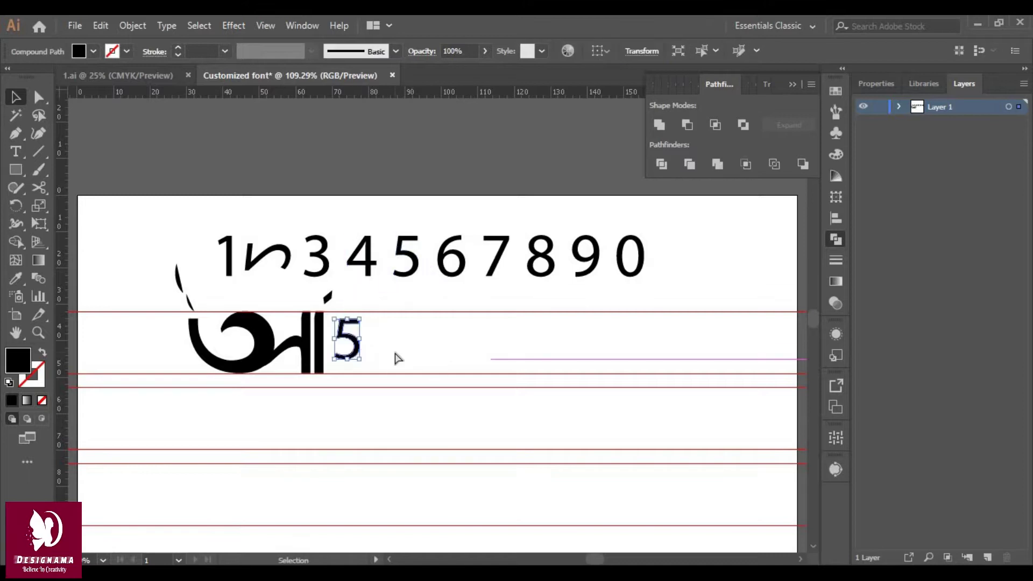
# - Resize the 5 to fit between the guides and round its inner top corner
pyautogui.scroll(5, 397, 359)
pyautogui.moveTo(430, 289); pyautogui.dragTo(439, 399)
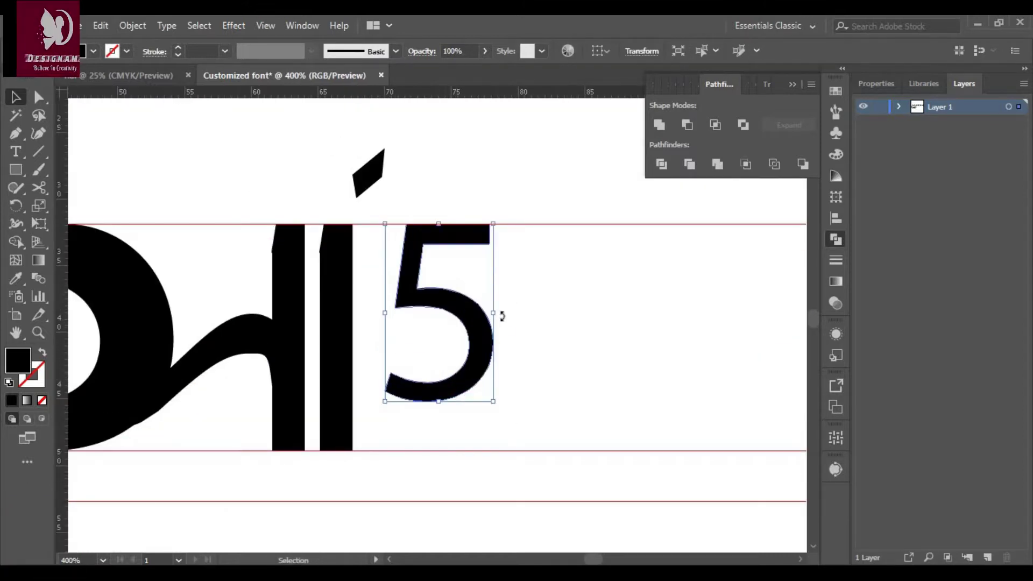
pyautogui.press('a')
pyautogui.moveTo(435, 257); pyautogui.dragTo(441, 263)
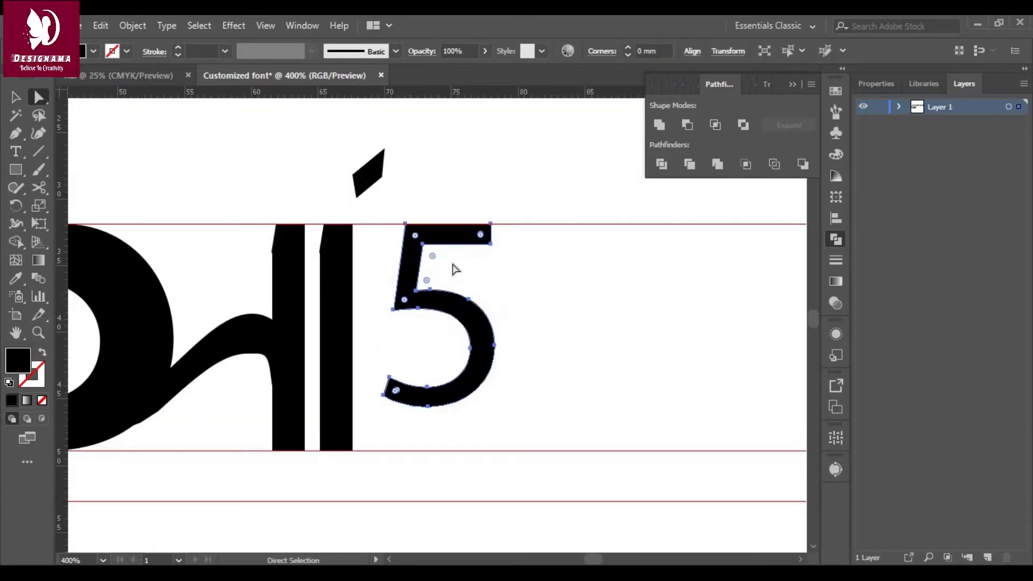
pyautogui.doubleClick(433, 256)
pyautogui.press('Return')
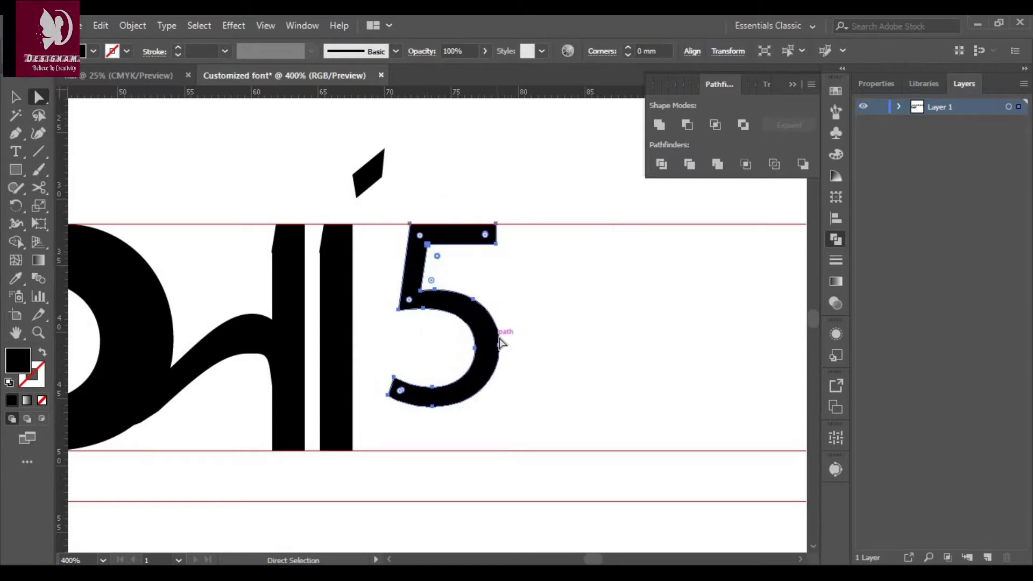
pyautogui.click(407, 397)
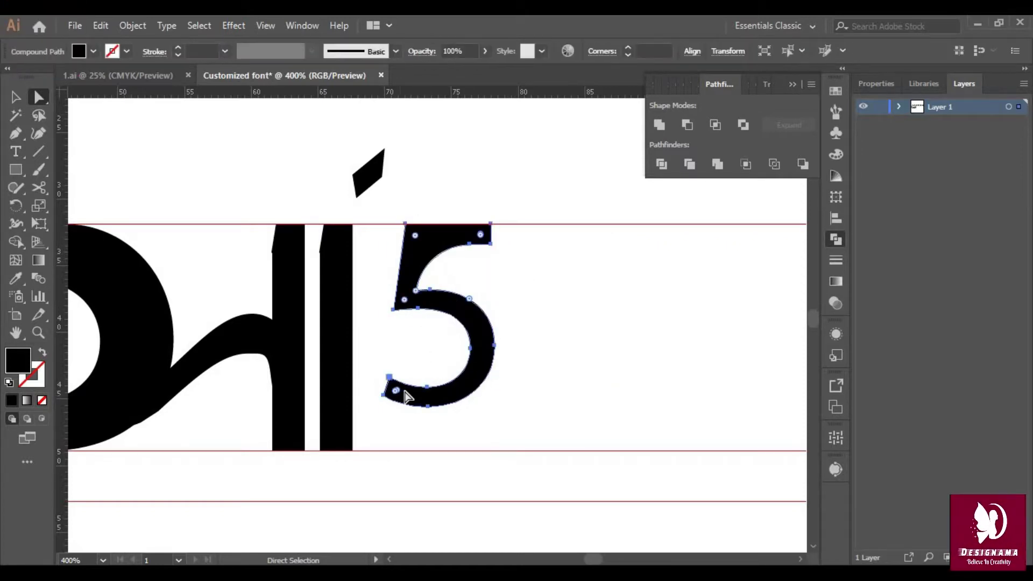
pyautogui.press('v')
pyautogui.doubleClick(416, 398)
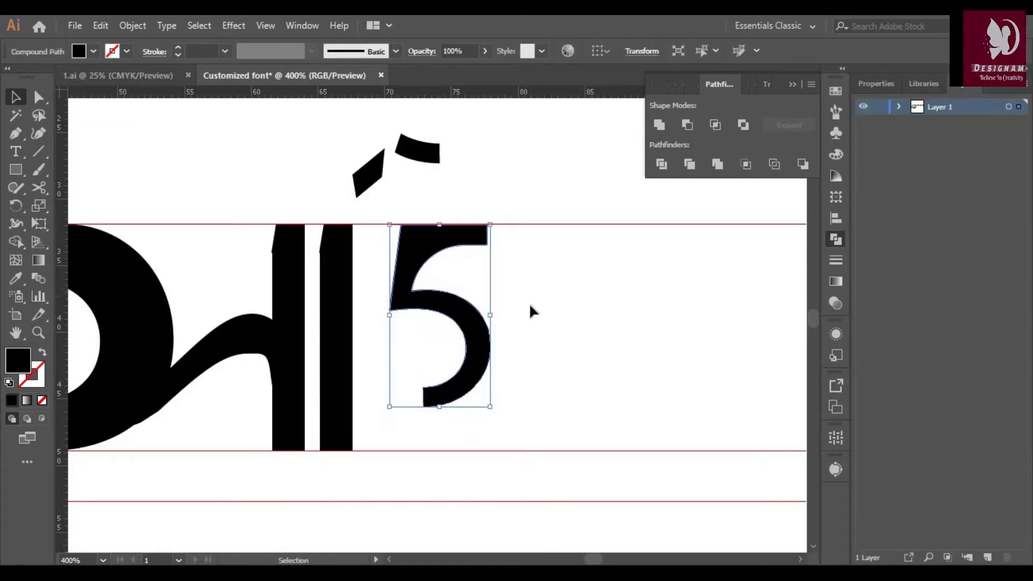
pyautogui.click(791, 473)
# - Copy an accent piece and position the copy near the 5's tail
pyautogui.hscroll(2, 538, 323)
pyautogui.click(319, 156)
pyautogui.hotkey('ctrl', 'c')
pyautogui.hotkey('ctrl', 'v')
pyautogui.rightClick(431, 377)
pyautogui.moveTo(463, 387)
pyautogui.mouseDown()
pyautogui.moveTo(441, 397)
pyautogui.moveTo(372, 350)
pyautogui.mouseUp()
pyautogui.moveTo(428, 390); pyautogui.dragTo(429, 411)
pyautogui.click(429, 396)
pyautogui.hotkey('ctrl', 'z')
pyautogui.hotkey('ctrl', 'z')
pyautogui.hotkey('ctrl', 'z')
# - Reflect a pasted copy of the piece horizontally, enlarge it, and add a stem beside the 5
pyautogui.hotkey('ctrl', 'v')
pyautogui.rightClick(425, 355)
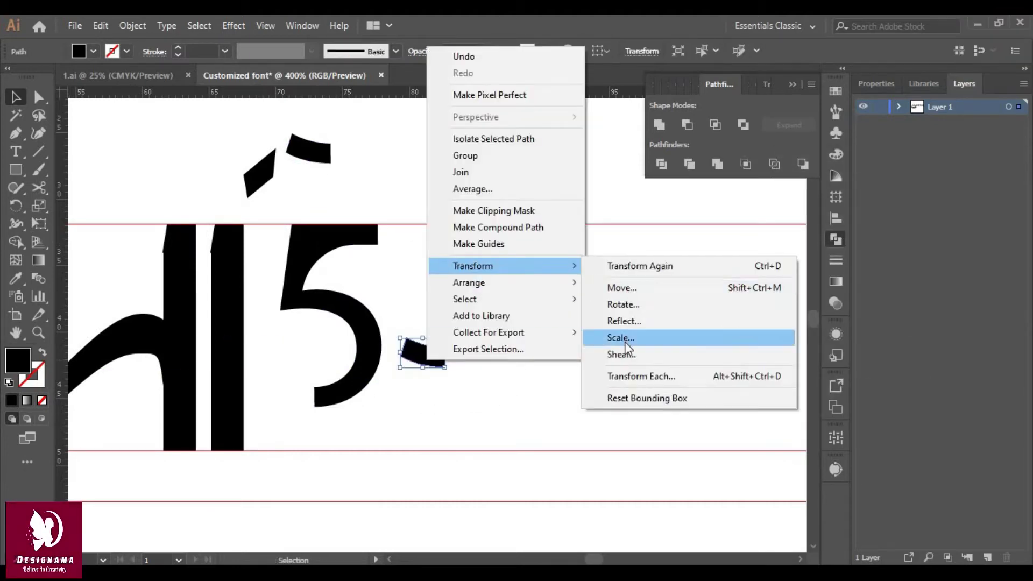
pyautogui.click(624, 321)
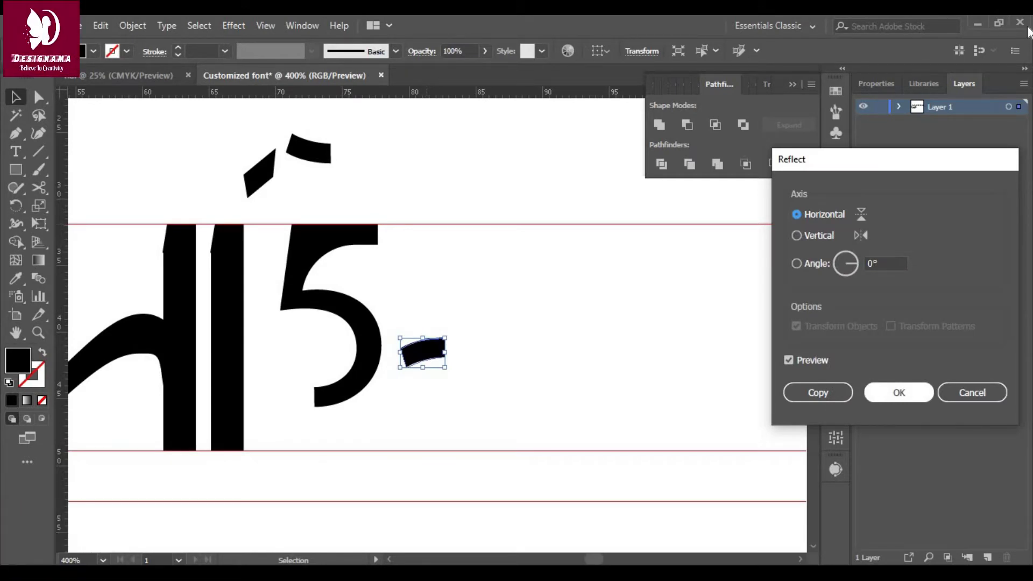
pyautogui.press('Return')
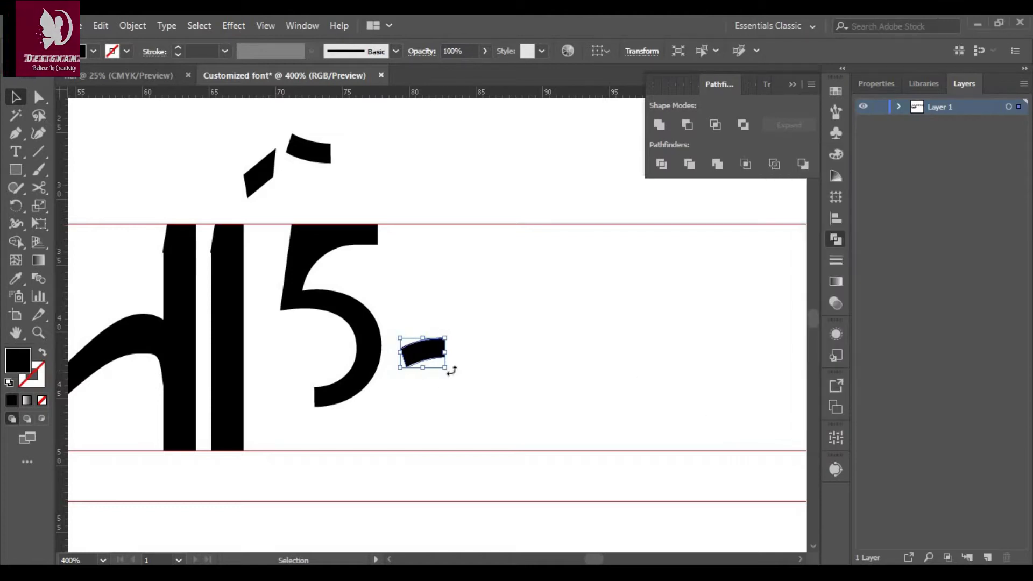
pyautogui.moveTo(420, 365)
pyautogui.mouseDown()
pyautogui.moveTo(445, 370)
pyautogui.moveTo(447, 382)
pyautogui.mouseUp()
pyautogui.click(464, 397)
# - Round the 5's top-left corner, widen it, and give it a slight tilt
pyautogui.press('a')
pyautogui.click(311, 248)
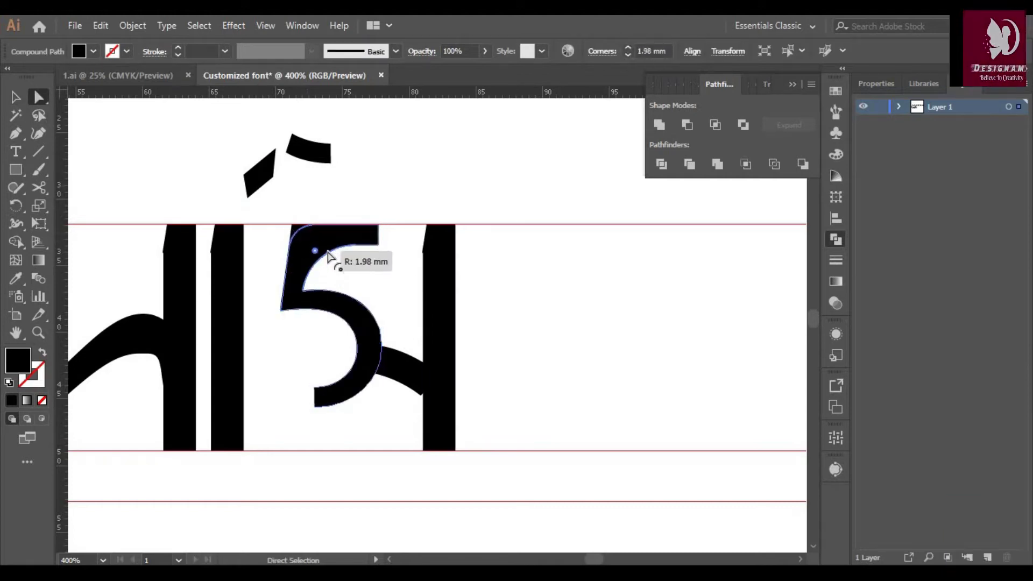
pyautogui.moveTo(303, 236); pyautogui.dragTo(356, 288)
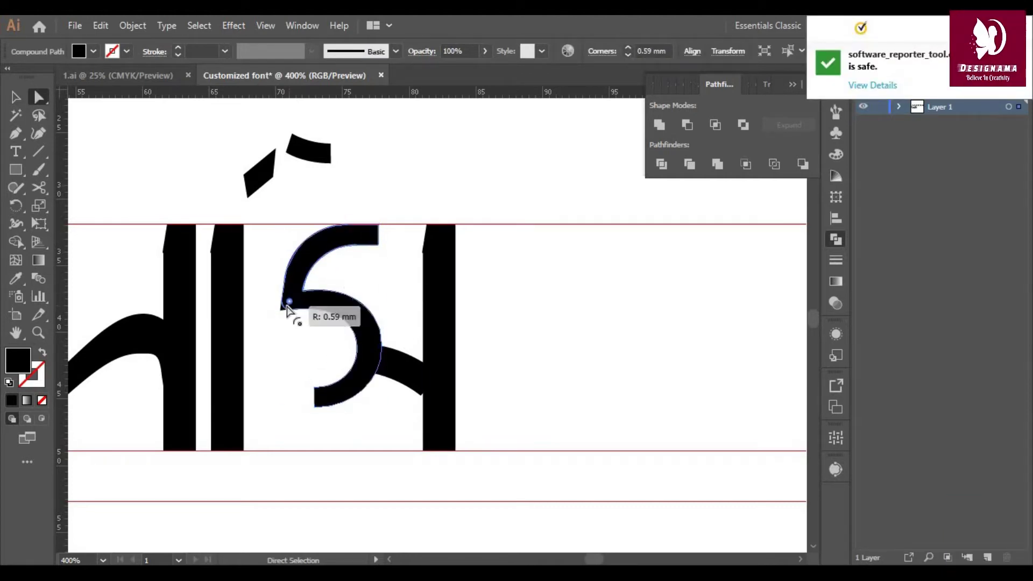
pyautogui.moveTo(330, 407)
pyautogui.mouseDown()
pyautogui.moveTo(326, 415)
pyautogui.moveTo(364, 250)
pyautogui.moveTo(485, 395)
pyautogui.mouseUp()
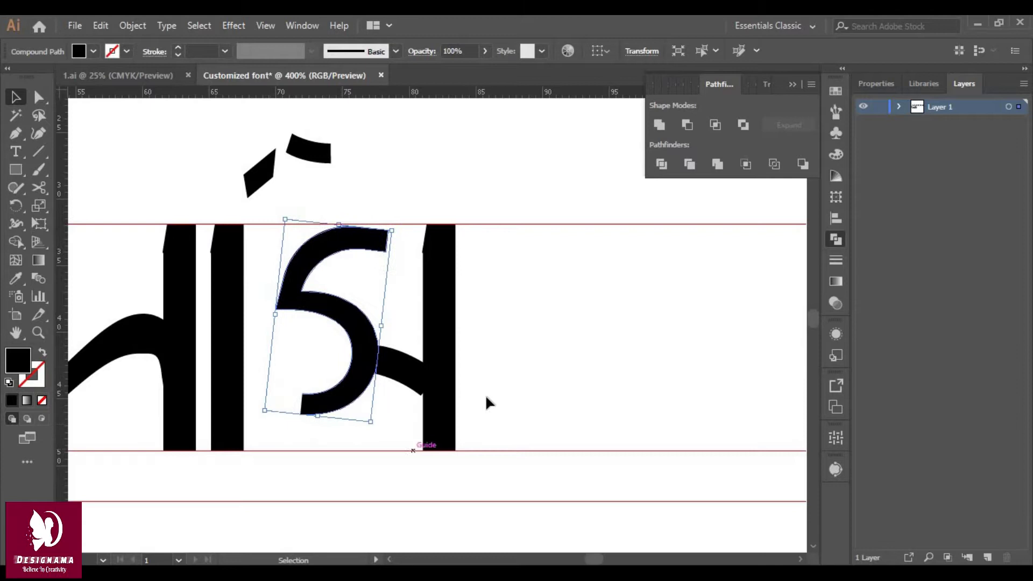
pyautogui.click(486, 395)
# - Move the o down over the base of the 5
pyautogui.hotkey('ctrl', '0')
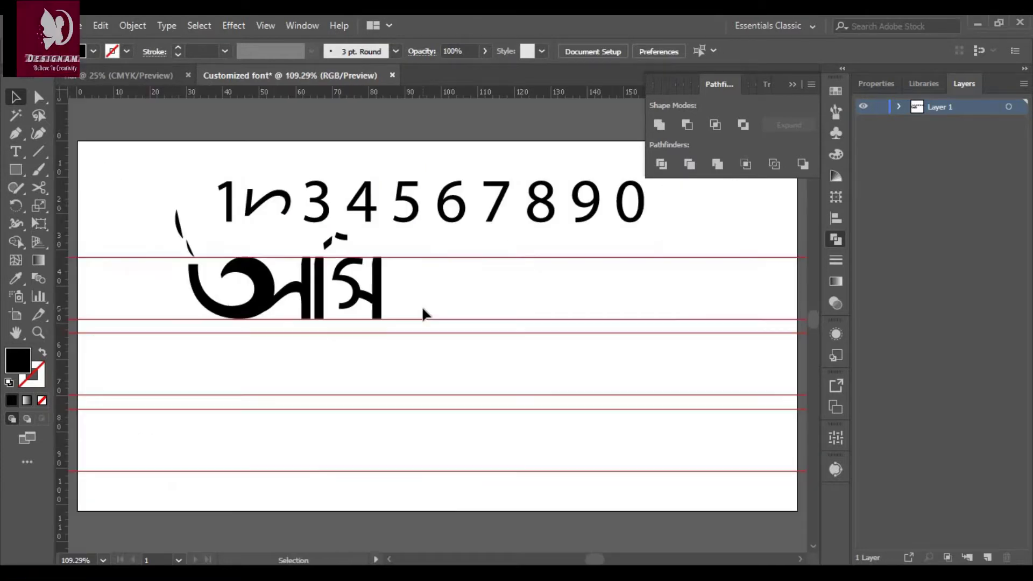
pyautogui.hotkey('ctrl', '+')
pyautogui.hotkey('ctrl', '+')
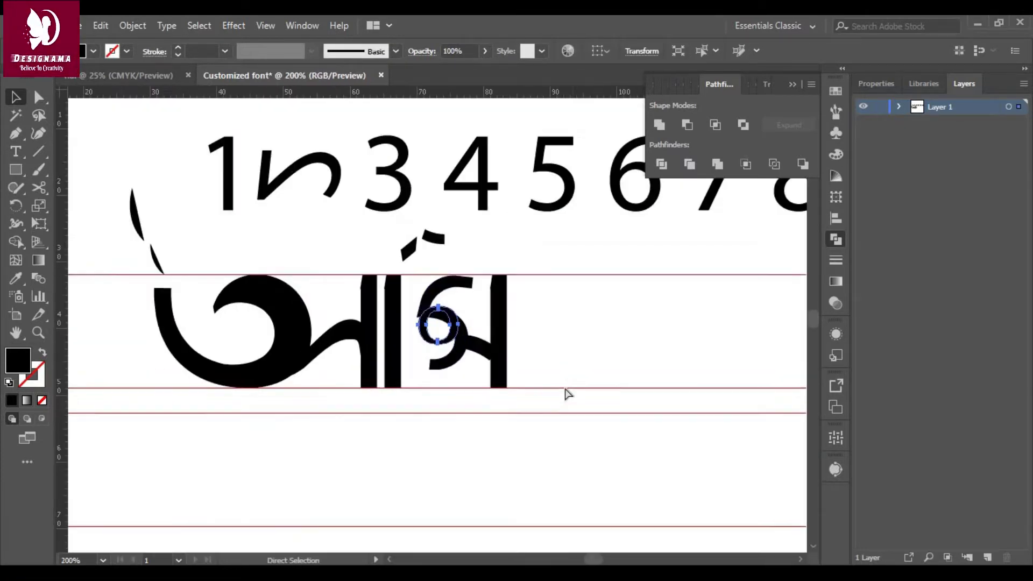
pyautogui.hotkey('ctrl', '+')
pyautogui.hotkey('ctrl', '+')
pyautogui.hotkey('ctrl', '+')
pyautogui.moveTo(461, 376); pyautogui.dragTo(437, 428)
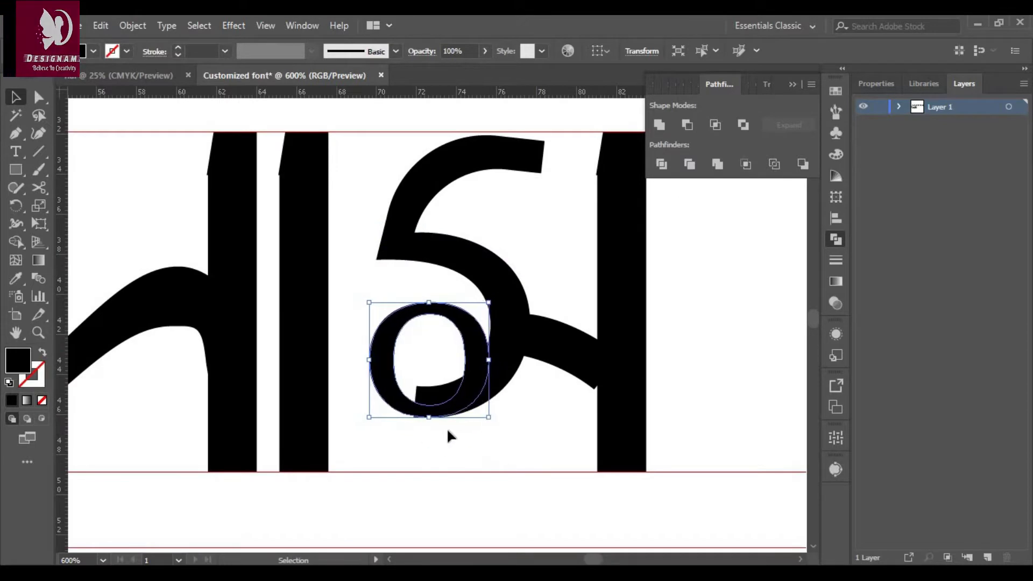
# - Give the o no fill and an 8 pt black stroke
pyautogui.click(93, 52)
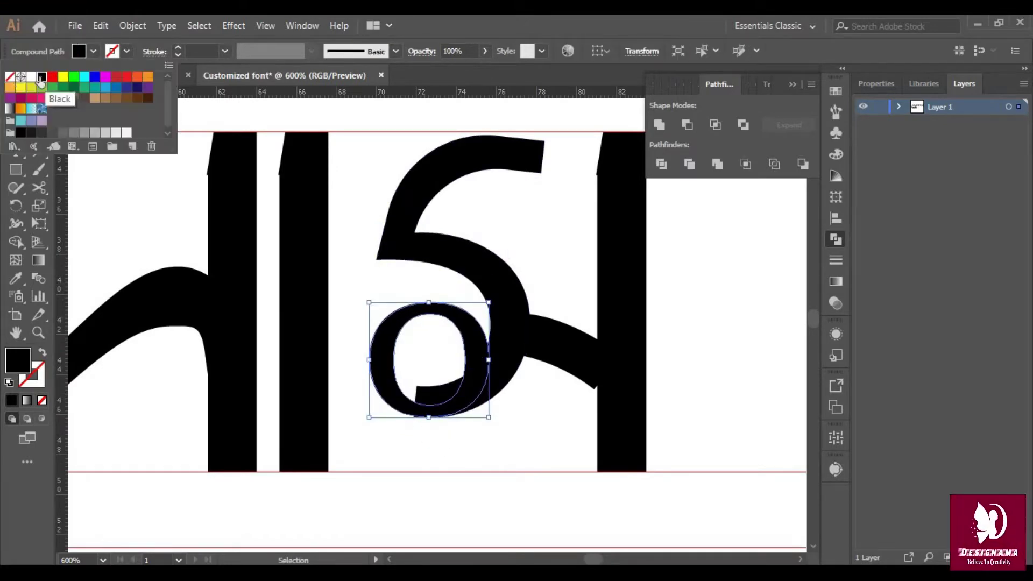
pyautogui.click(11, 72)
pyautogui.click(127, 51)
pyautogui.click(134, 73)
pyautogui.click(225, 51)
pyautogui.click(240, 286)
pyautogui.click(225, 51)
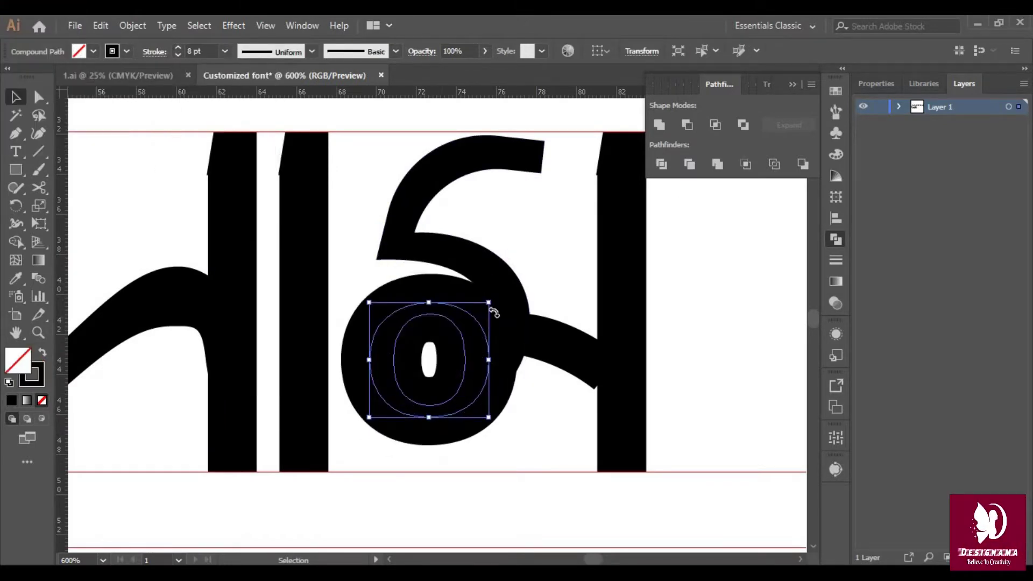
# - Shrink the o and move the loop up into the ম's base
pyautogui.moveTo(488, 303); pyautogui.dragTo(429, 356)
pyautogui.click(376, 434)
pyautogui.moveTo(383, 409)
pyautogui.mouseDown()
pyautogui.moveTo(418, 378)
pyautogui.moveTo(402, 394)
pyautogui.mouseUp()
pyautogui.click(414, 378)
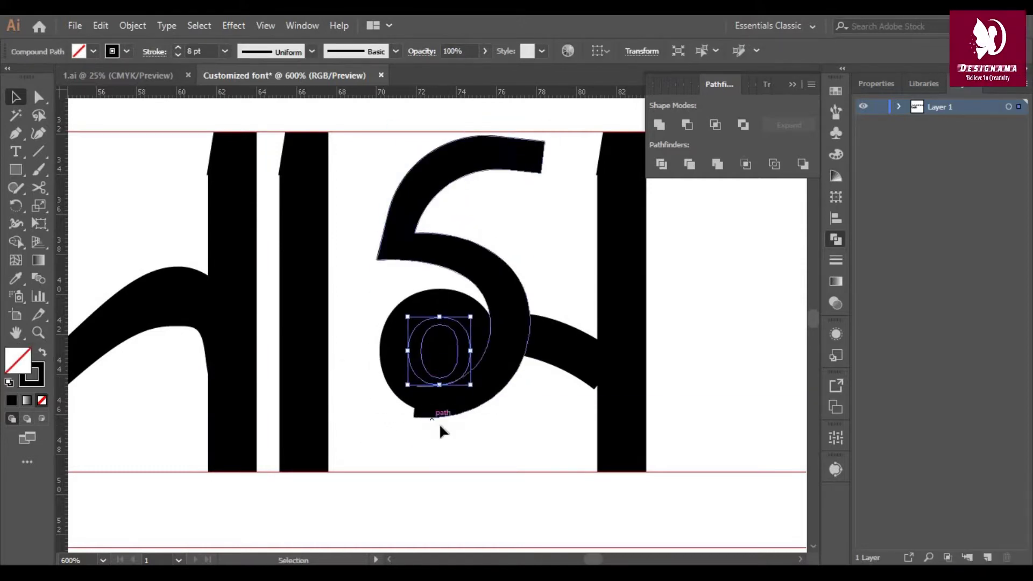
pyautogui.click(431, 385)
pyautogui.click(468, 353)
pyautogui.click(464, 375)
# - Alt-drag a stem beside the ম to form া, then zoom out to the 4
pyautogui.click(530, 460)
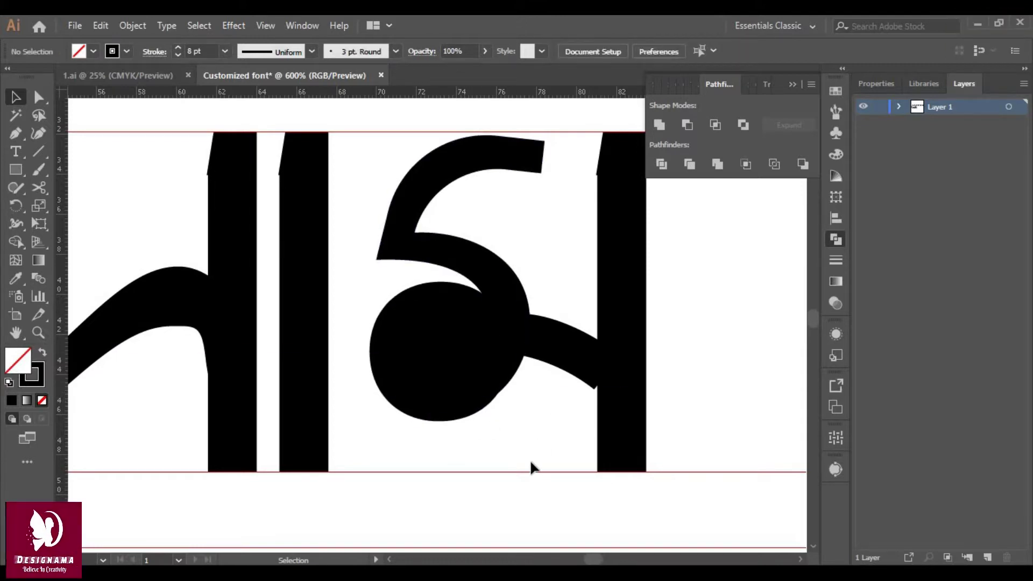
pyautogui.scroll(1, 565, 431)
pyautogui.click(594, 415)
pyautogui.moveTo(620, 454); pyautogui.dragTo(729, 387)
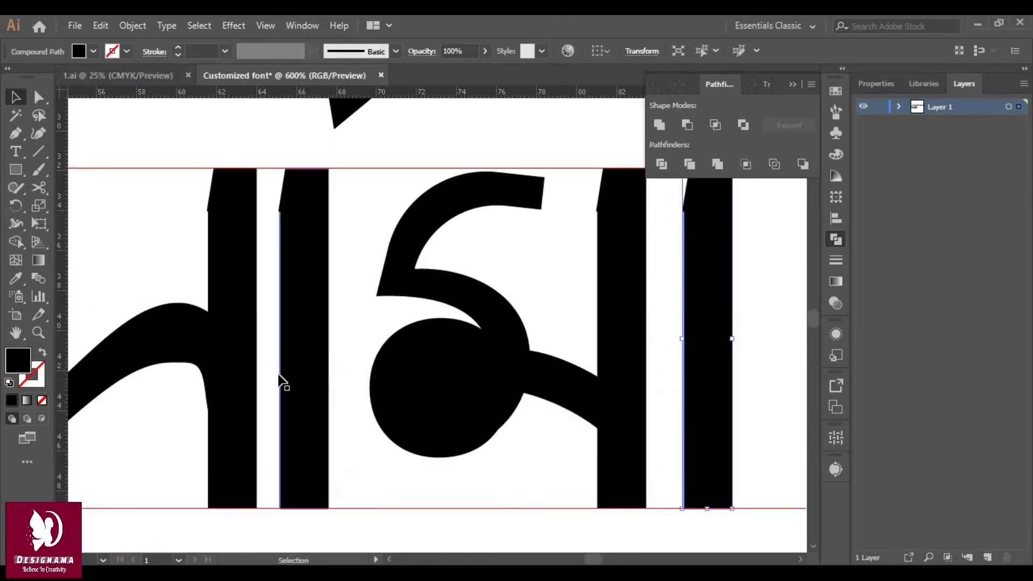
pyautogui.moveTo(280, 380); pyautogui.dragTo(293, 380)
pyautogui.hotkey('ctrl', '0')
pyautogui.click(264, 293)
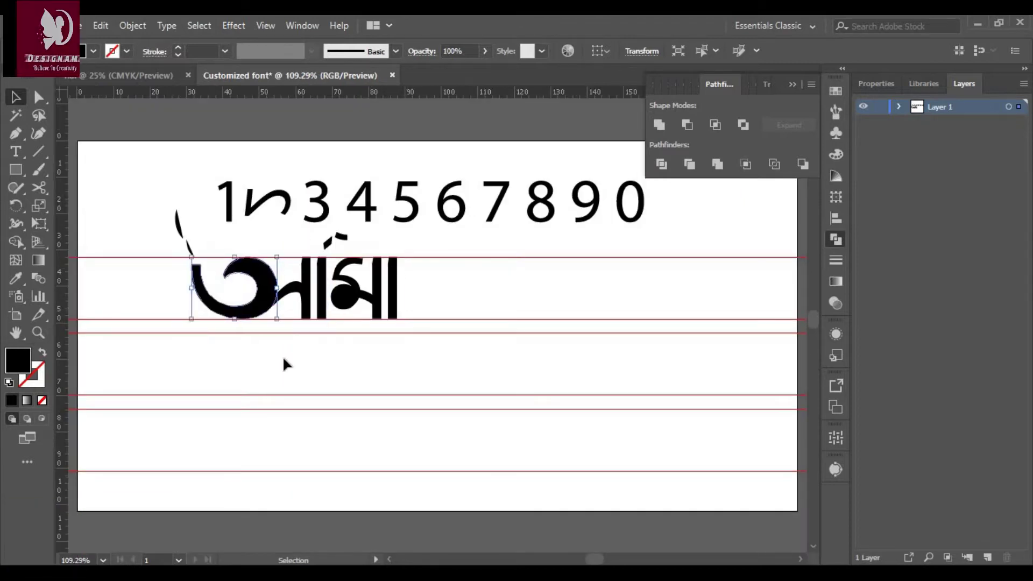
pyautogui.scroll(1, 449, 265)
# - Cut the 4's path with Scissors and move its upper part in Isolation Mode
pyautogui.scroll(5, 460, 328)
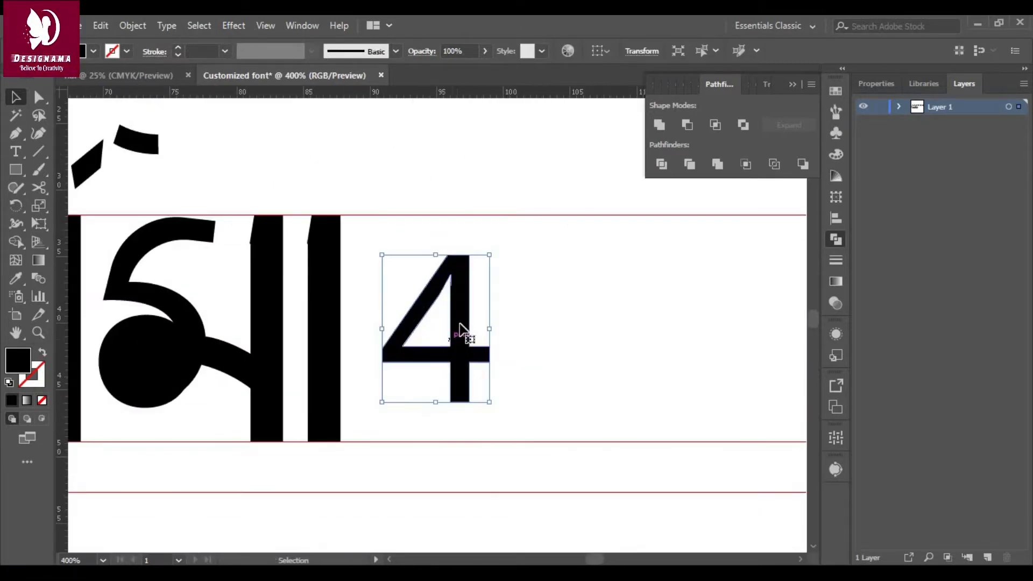
pyautogui.click(450, 347)
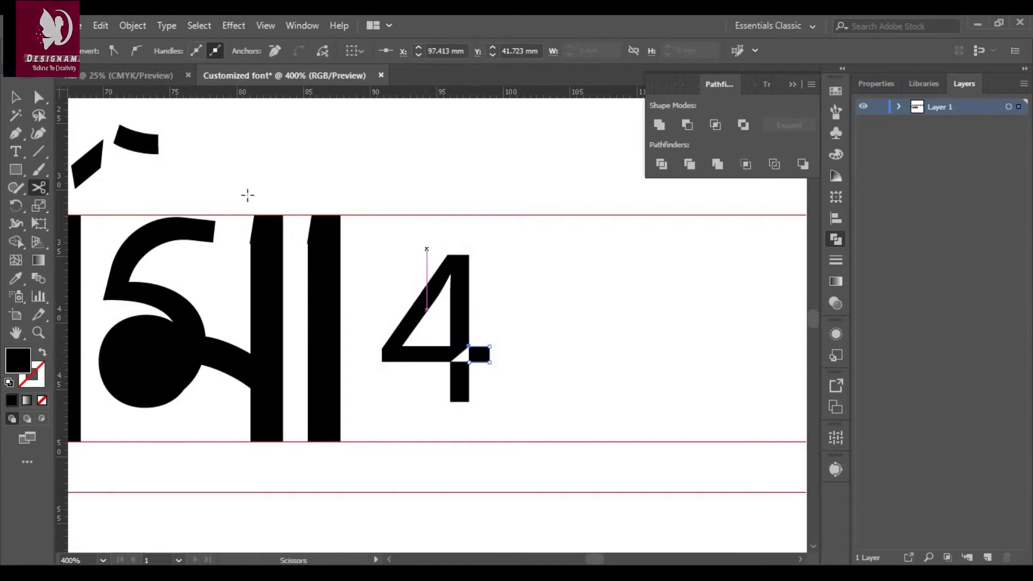
pyautogui.press('v')
pyautogui.click(462, 351)
pyautogui.doubleClick(462, 351)
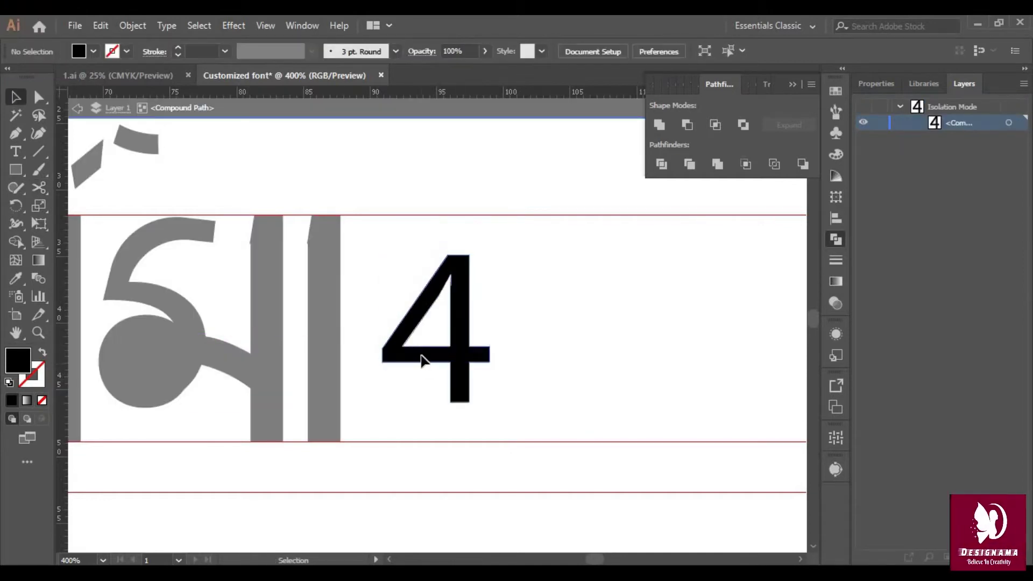
pyautogui.moveTo(422, 360); pyautogui.dragTo(428, 316)
pyautogui.press('Escape')
# - Cut the 4 at its lower right and move that piece down and right
pyautogui.press('c')
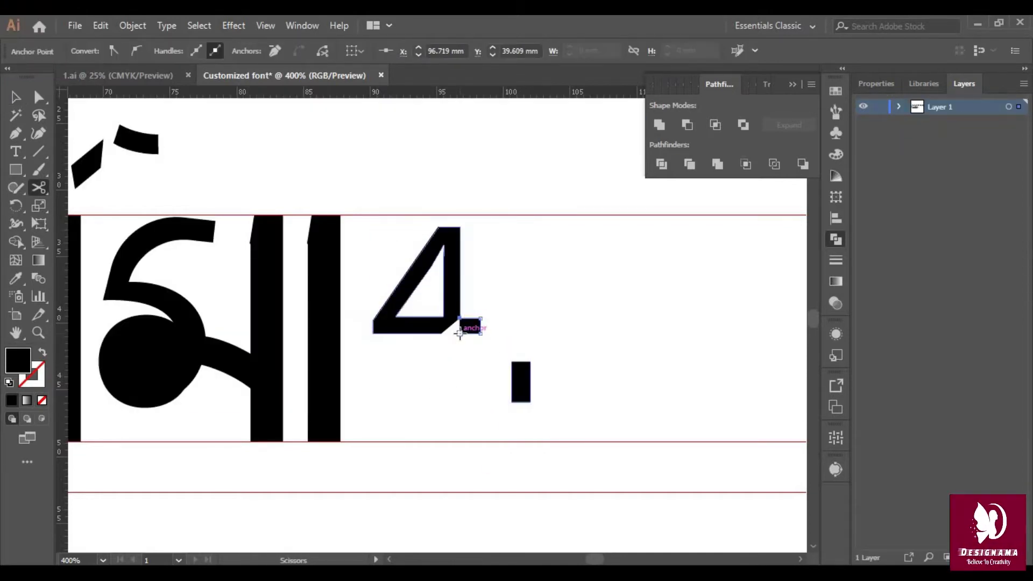
pyautogui.click(460, 318)
pyautogui.press('Return')
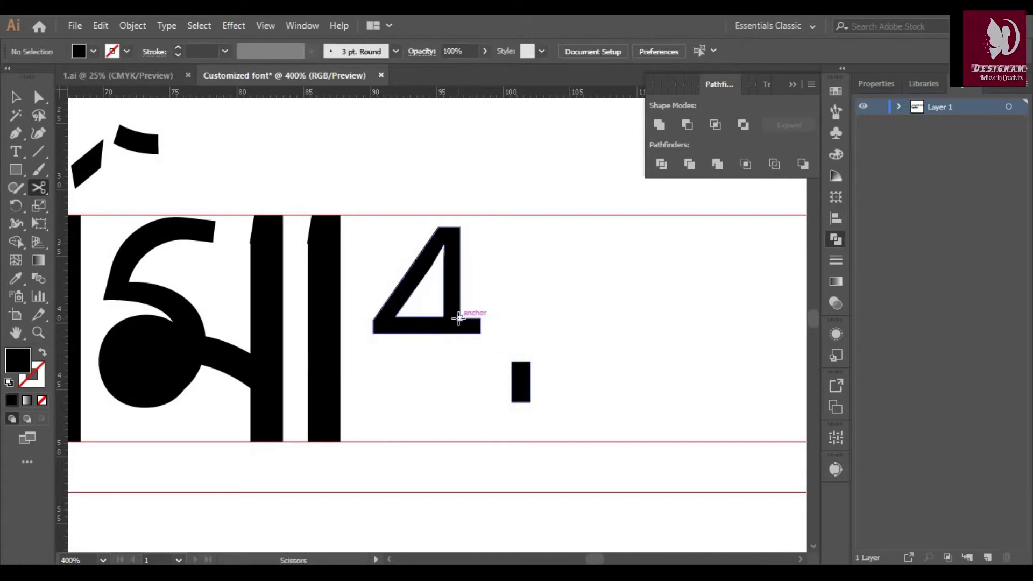
pyautogui.doubleClick(437, 330)
pyautogui.moveTo(437, 330)
pyautogui.mouseDown()
pyautogui.moveTo(447, 377)
pyautogui.moveTo(418, 319)
pyautogui.moveTo(549, 407)
pyautogui.moveTo(491, 413)
pyautogui.mouseUp()
pyautogui.click(526, 385)
pyautogui.press('Delete')
pyautogui.press('Escape')
# - Delete the 4's bottom-right corner anchors with Direct Selection
pyautogui.click(39, 96)
pyautogui.press('Delete')
pyautogui.press('v')
pyautogui.click(488, 398)
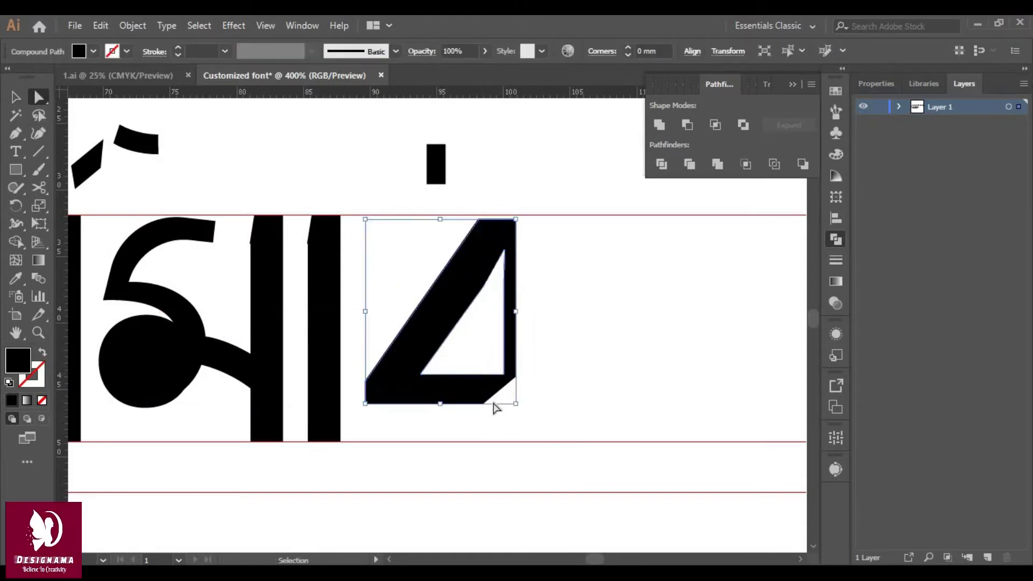
# - Cut out the 4's inner triangle and paste it back in front for mirroring
pyautogui.doubleClick(454, 364)
pyautogui.moveTo(425, 370); pyautogui.dragTo(558, 357)
pyautogui.hotkey('ctrl', 'x')
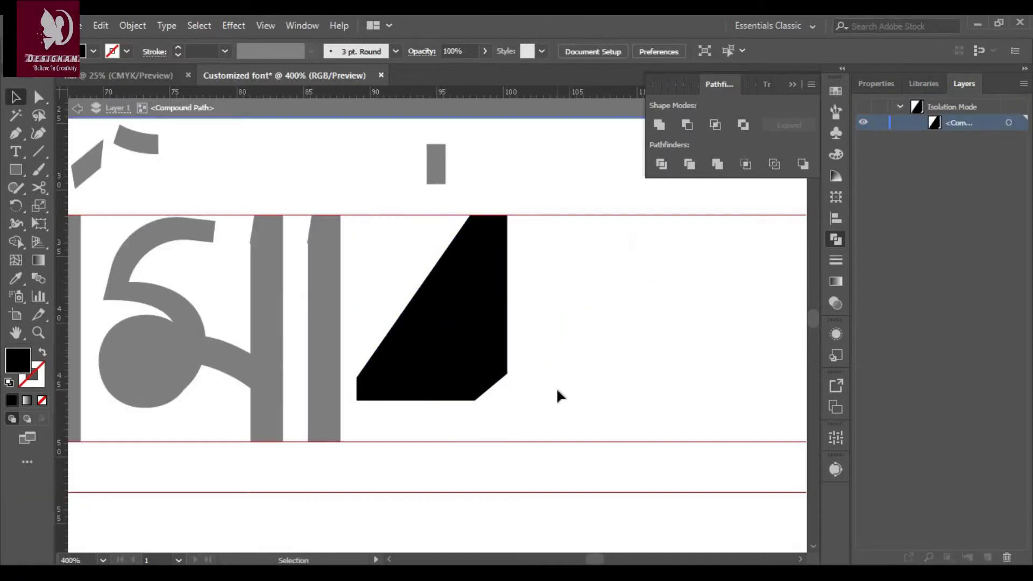
pyautogui.press('Escape')
pyautogui.hotkey('ctrl', 'f')
pyautogui.rightClick(443, 357)
pyautogui.click(646, 299)
# - Reflect the triangle, rotate it upright, and mirror it horizontally
pyautogui.press('Return')
pyautogui.moveTo(487, 400); pyautogui.dragTo(430, 425)
pyautogui.scroll(-1, 538, 380)
pyautogui.moveTo(537, 371); pyautogui.dragTo(392, 434)
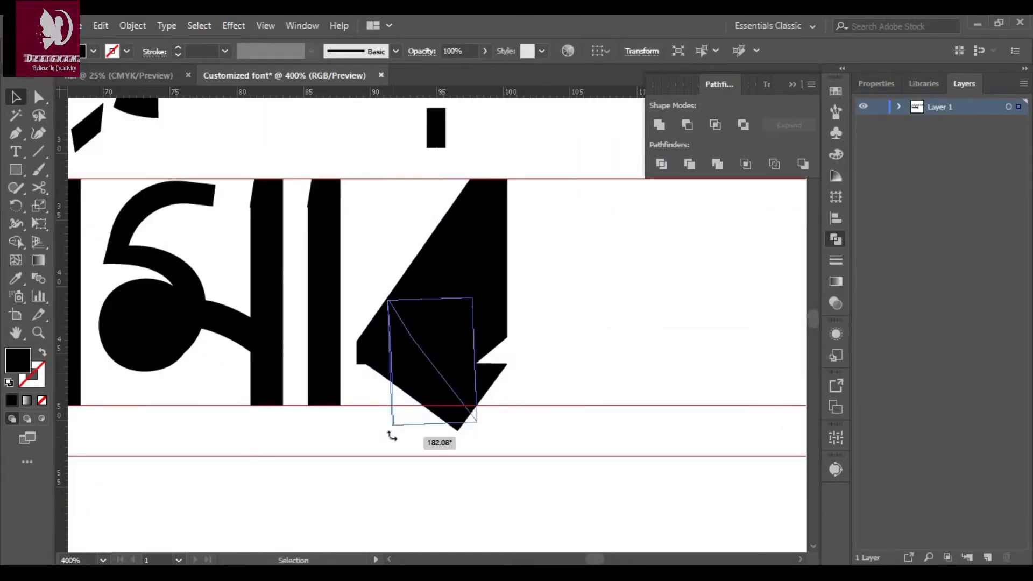
pyautogui.rightClick(429, 392)
pyautogui.click(625, 340)
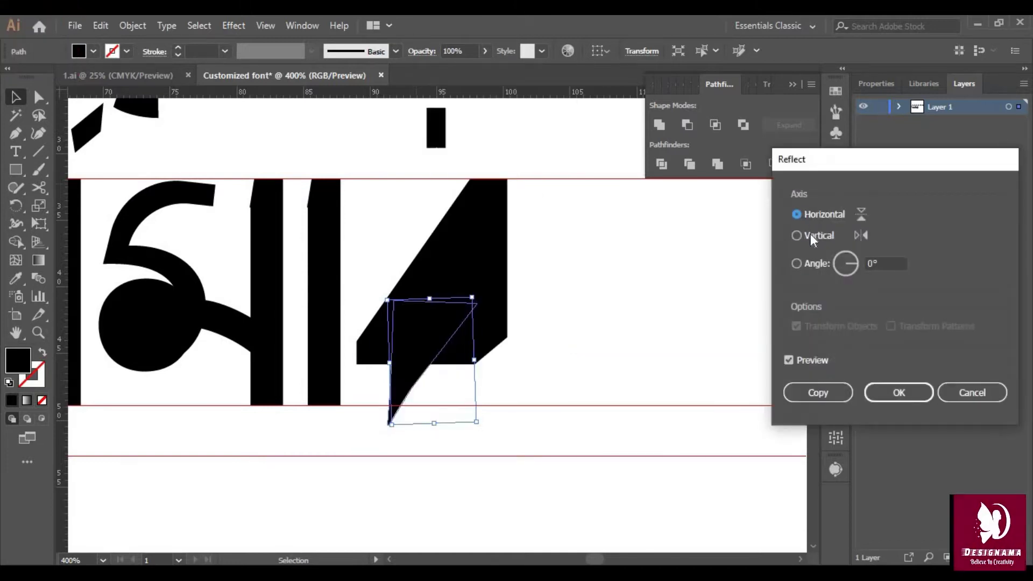
pyautogui.click(898, 392)
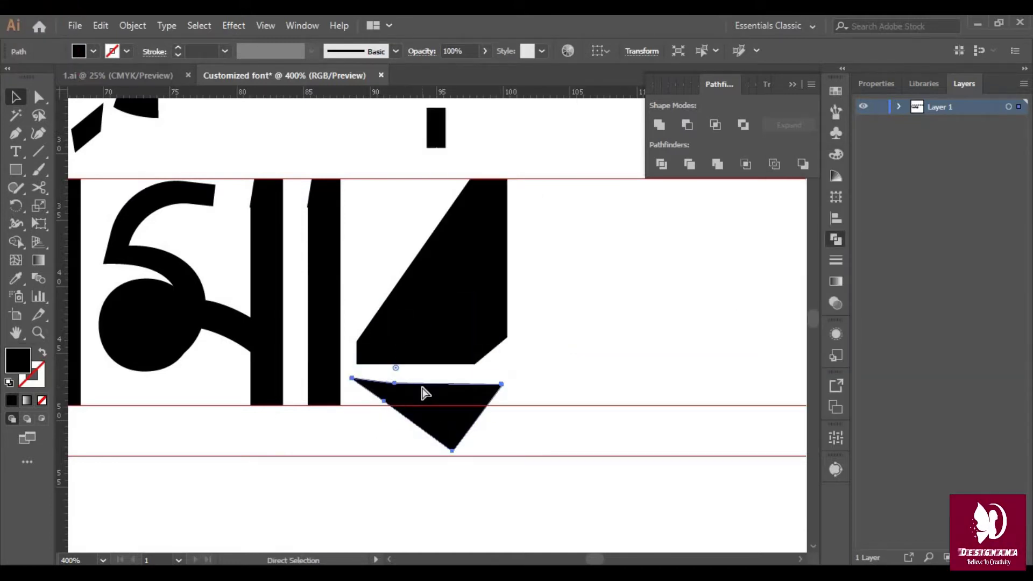
# - Make a reflected copy of the piece and join it below the upper shape
pyautogui.rightClick(416, 250)
pyautogui.click(624, 396)
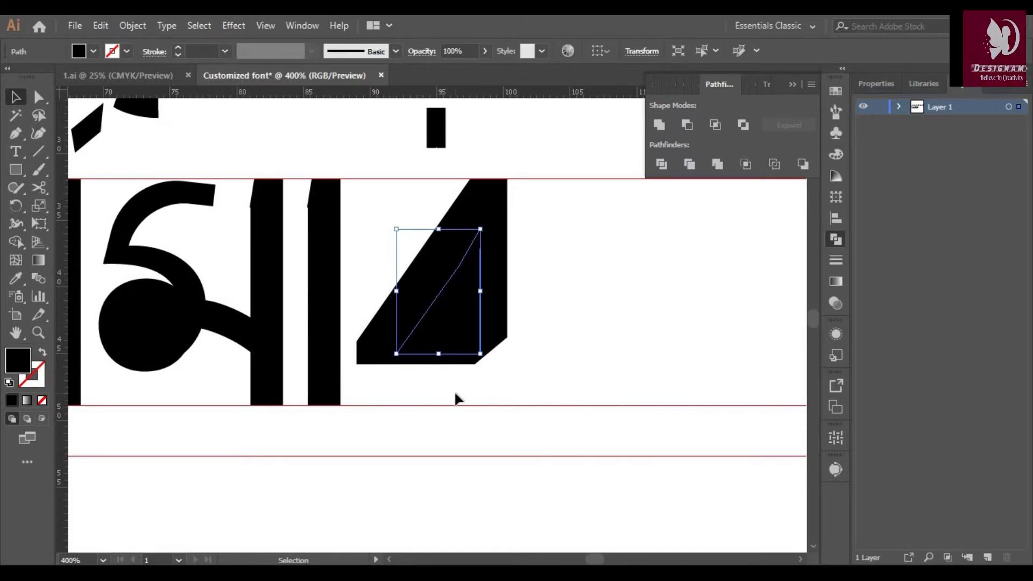
pyautogui.rightClick(455, 391)
pyautogui.click(646, 393)
pyautogui.click(821, 392)
pyautogui.moveTo(479, 275); pyautogui.dragTo(444, 409)
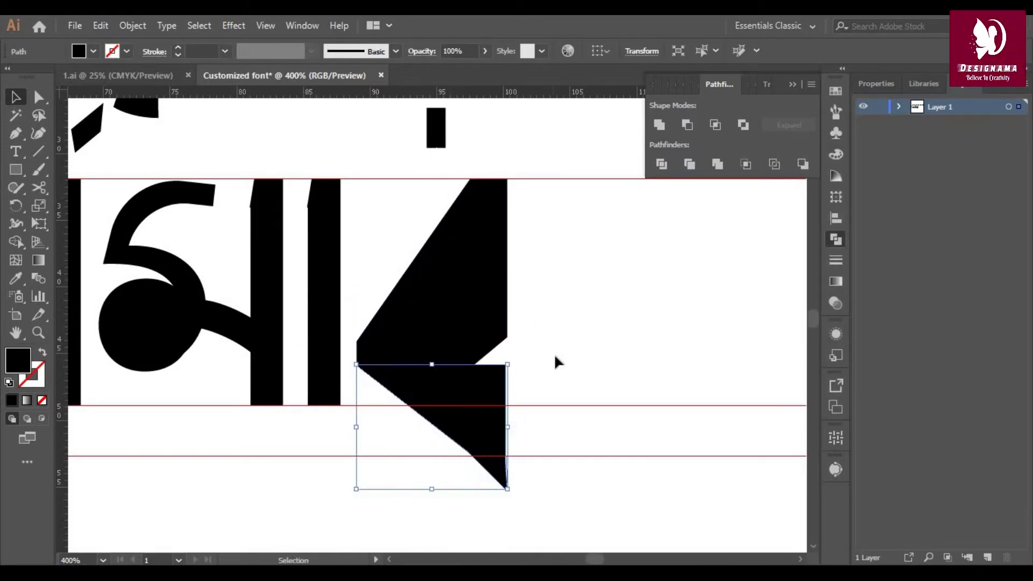
pyautogui.moveTo(466, 489); pyautogui.dragTo(431, 417)
# - Stretch the lower triangle's edges to line up with the shape above
pyautogui.click(484, 355)
pyautogui.moveTo(506, 360); pyautogui.dragTo(515, 358)
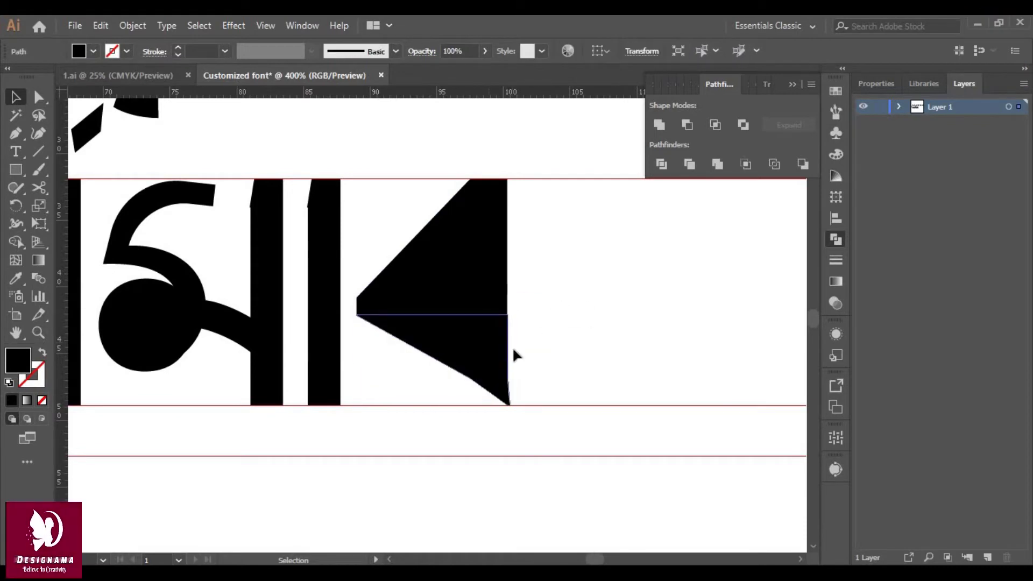
pyautogui.hotkey('ctrl', '+')
pyautogui.hotkey('ctrl', '+')
pyautogui.moveTo(595, 322); pyautogui.dragTo(595, 322)
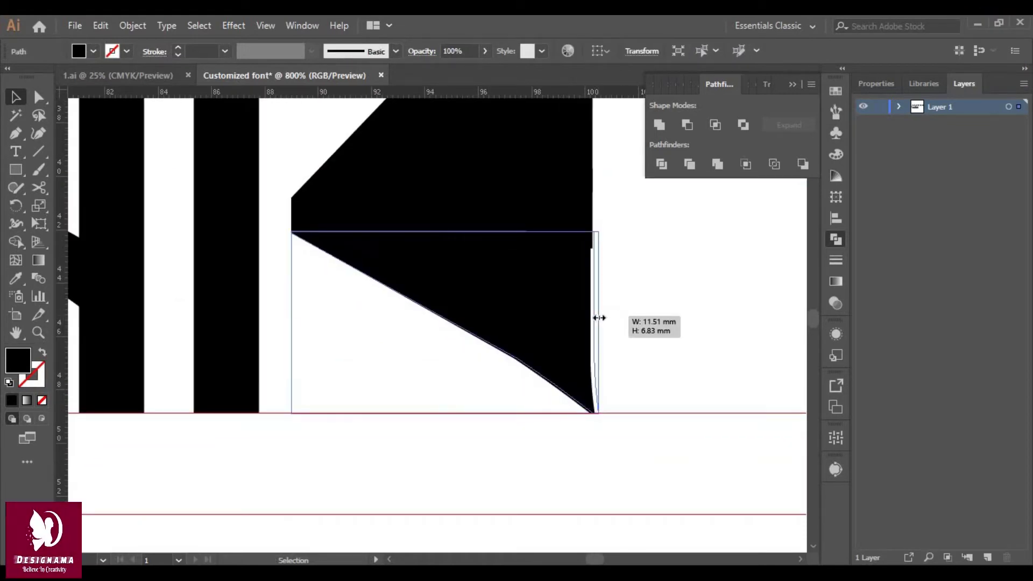
pyautogui.hotkey('ctrl', '+')
pyautogui.hotkey('ctrl', '+')
pyautogui.moveTo(742, 409); pyautogui.dragTo(743, 409)
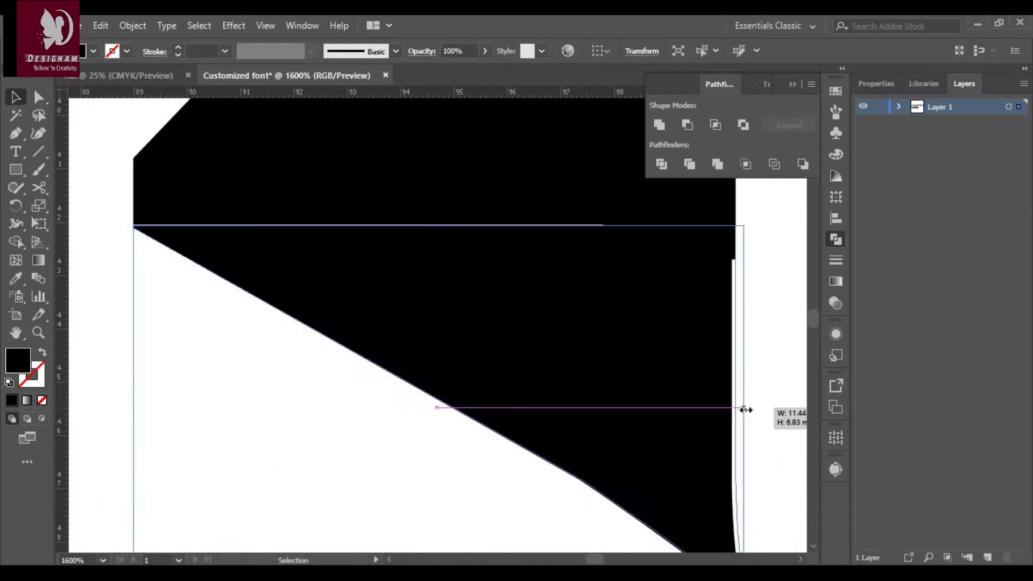
pyautogui.moveTo(133, 223); pyautogui.dragTo(132, 222)
pyautogui.hotkey('ctrl', '0')
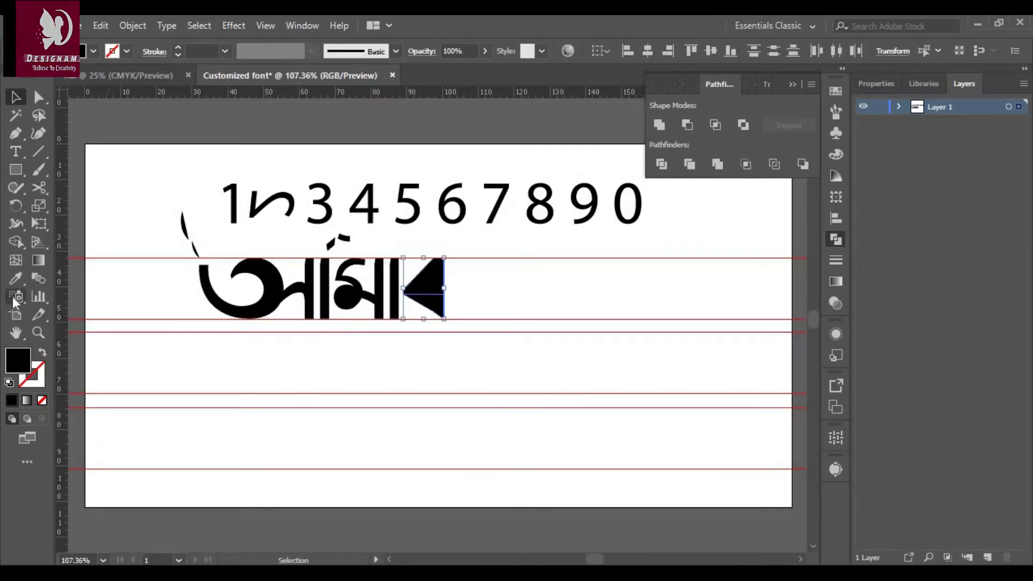
# - Merge the letter pieces with Shape Builder and close the notch in the letter
pyautogui.click(16, 241)
pyautogui.click(441, 295)
pyautogui.hotkey('ctrl', '+')
pyautogui.hotkey('ctrl', '+')
pyautogui.hotkey('ctrl', '+')
pyautogui.press('v')
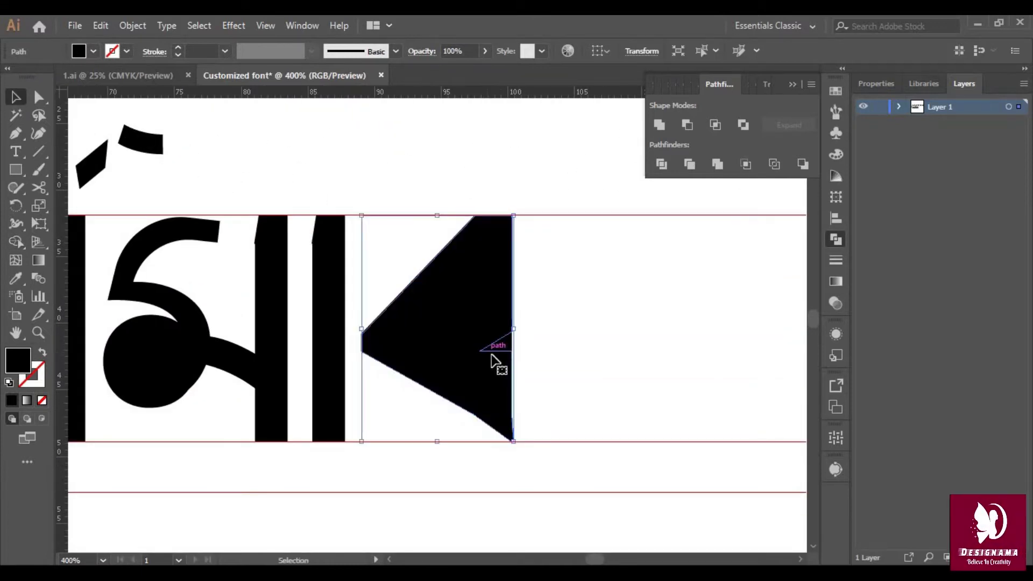
pyautogui.press('a')
pyautogui.moveTo(547, 345); pyautogui.dragTo(530, 335)
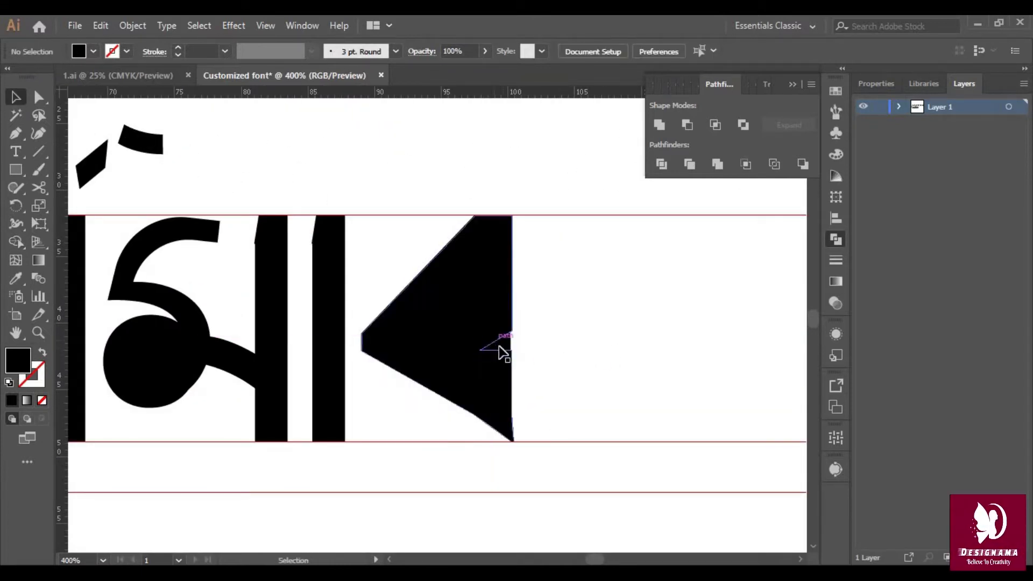
pyautogui.hotkey('ctrl', '+')
pyautogui.hotkey('ctrl', '+')
pyautogui.moveTo(619, 374)
pyautogui.mouseDown()
pyautogui.moveTo(618, 365)
pyautogui.moveTo(485, 422)
pyautogui.mouseUp()
# - Combine the shapes and set the triangle inside as the ব's white counter
pyautogui.click(15, 242)
pyautogui.hotkey('ctrl', 'a')
pyautogui.press('v')
pyautogui.hotkey('ctrl', 'shift', 'a')
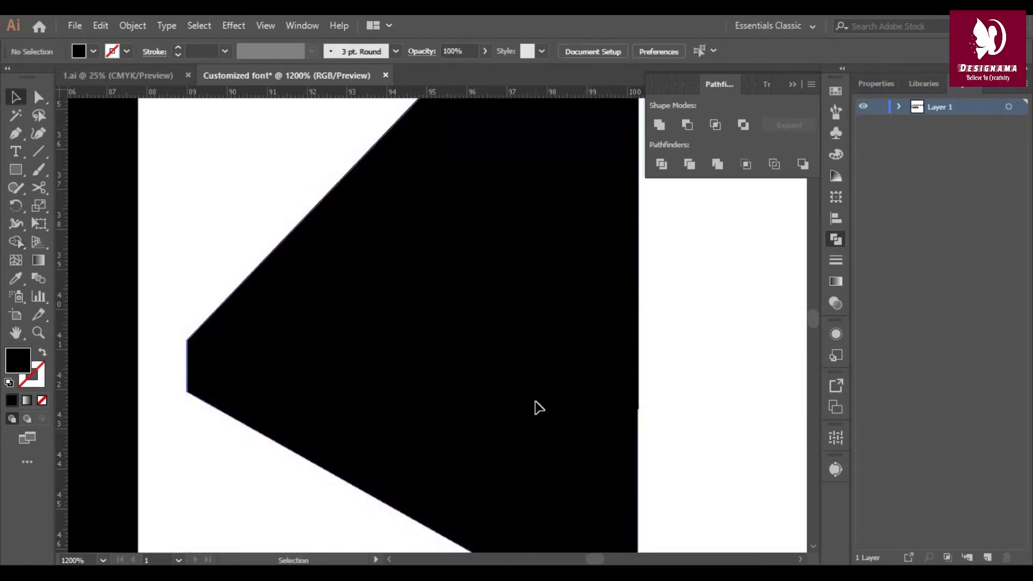
pyautogui.hotkey('ctrl', '0')
pyautogui.moveTo(442, 299); pyautogui.dragTo(427, 291)
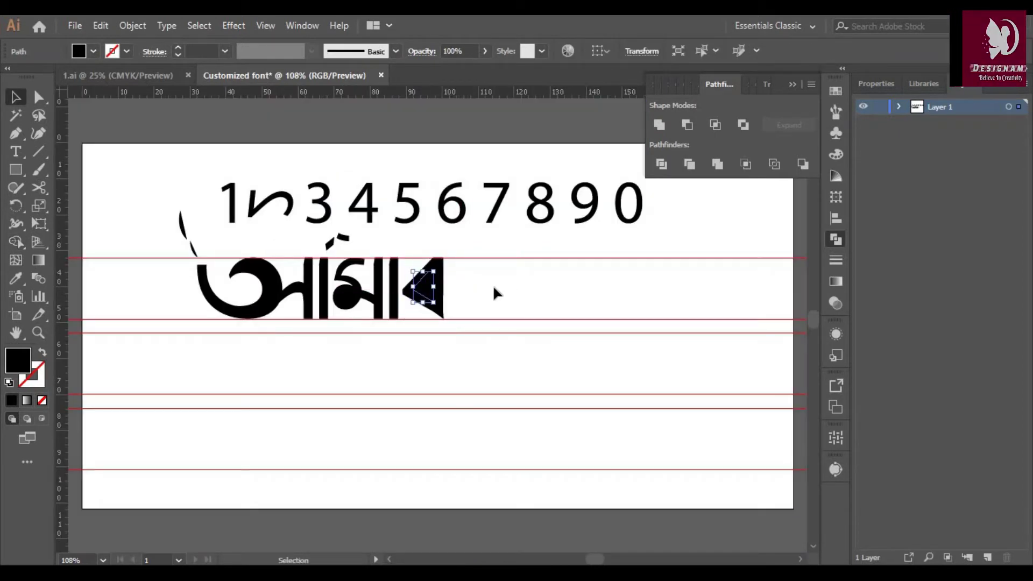
pyautogui.click(487, 279)
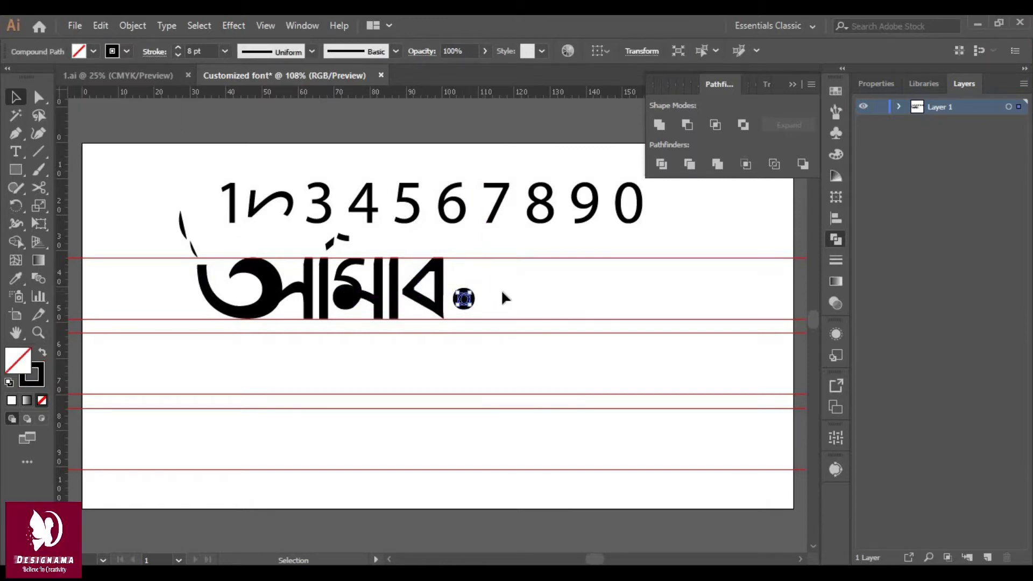
# - Move the small circle under the ব and swap it to a black fill, making র
pyautogui.moveTo(463, 300)
pyautogui.mouseDown()
pyautogui.moveTo(354, 313)
pyautogui.moveTo(349, 337)
pyautogui.mouseUp()
pyautogui.hotkey('shift', 'x')
pyautogui.hotkey('ctrl', '=')
pyautogui.hotkey('ctrl', '=')
pyautogui.hotkey('ctrl', '=')
pyautogui.scroll(2, 395, 303)
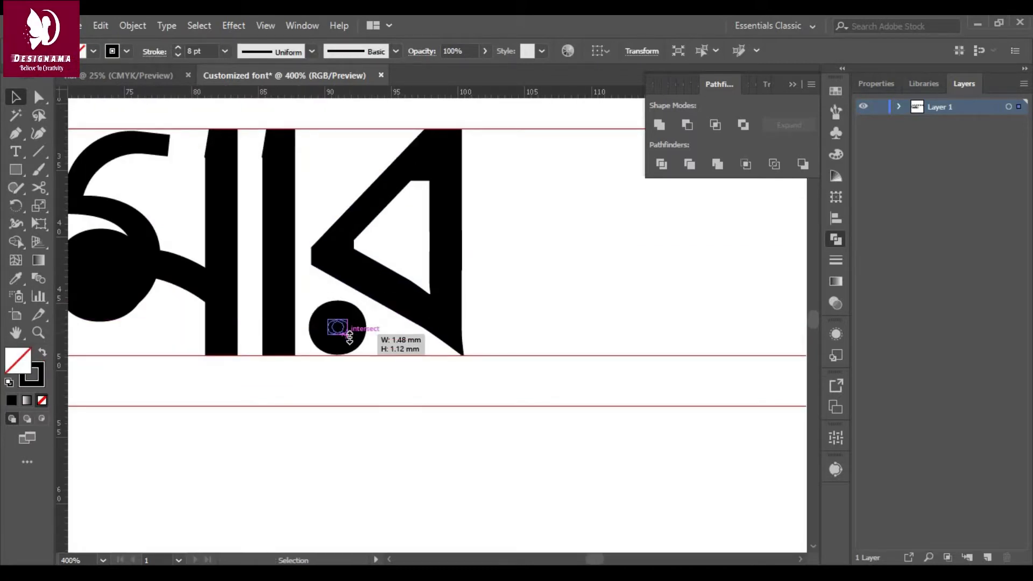
pyautogui.hotkey('ctrl', '0')
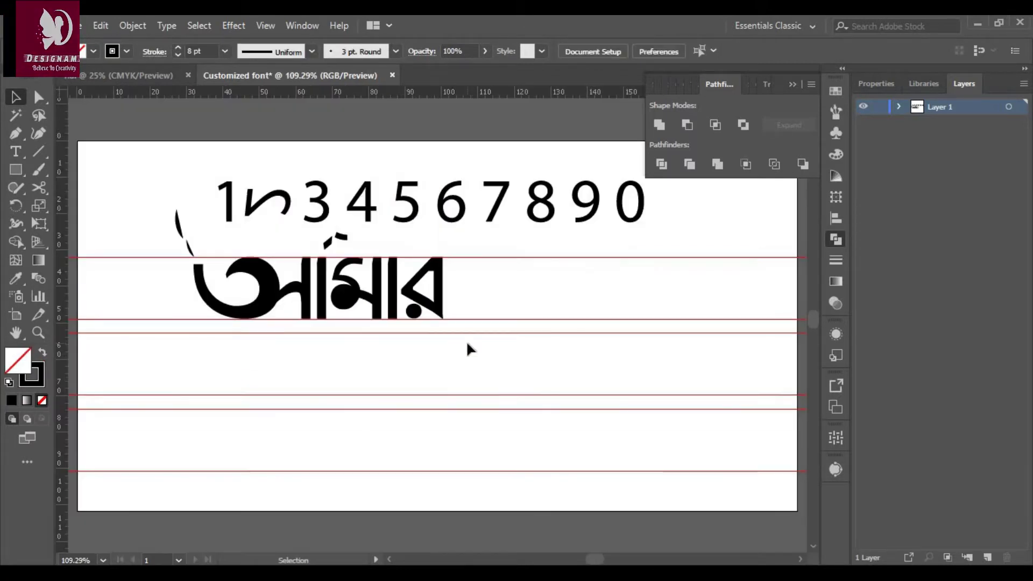
pyautogui.rightClick(437, 307)
pyautogui.moveTo(437, 308); pyautogui.dragTo(479, 374)
# - Reflect the headline bar at 315° and shorten it to end just past the র
pyautogui.hotkey('ctrl', 'z')
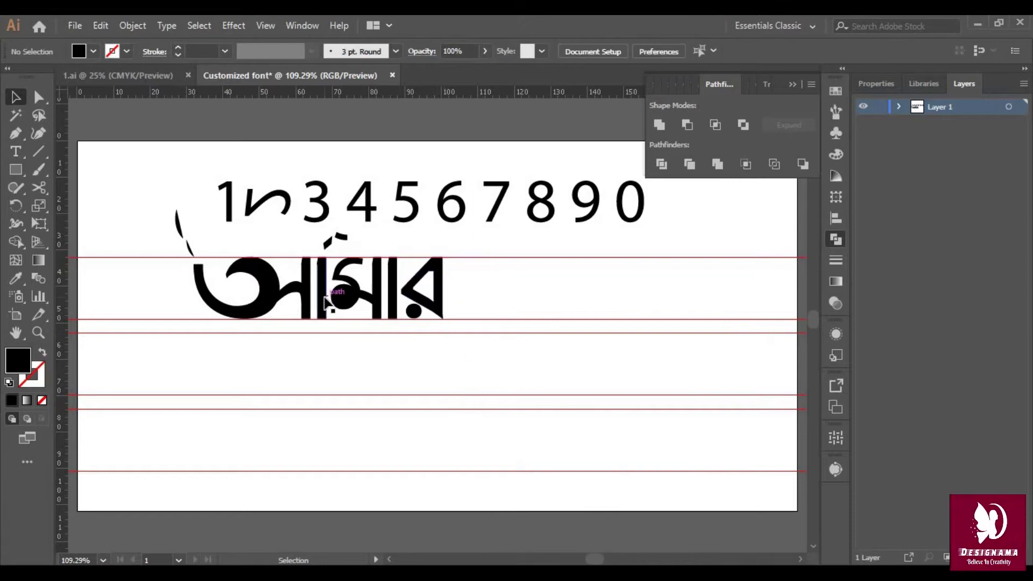
pyautogui.rightClick(518, 323)
pyautogui.click(753, 372)
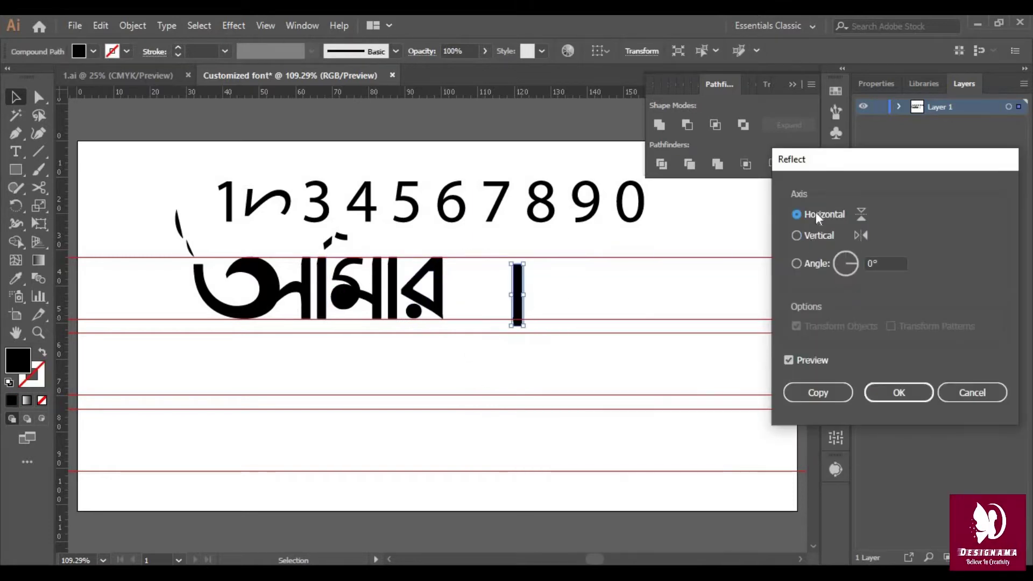
pyautogui.click(899, 393)
pyautogui.hotkey('ctrl', '+')
pyautogui.hotkey('ctrl', '+')
pyautogui.hotkey('ctrl', '+')
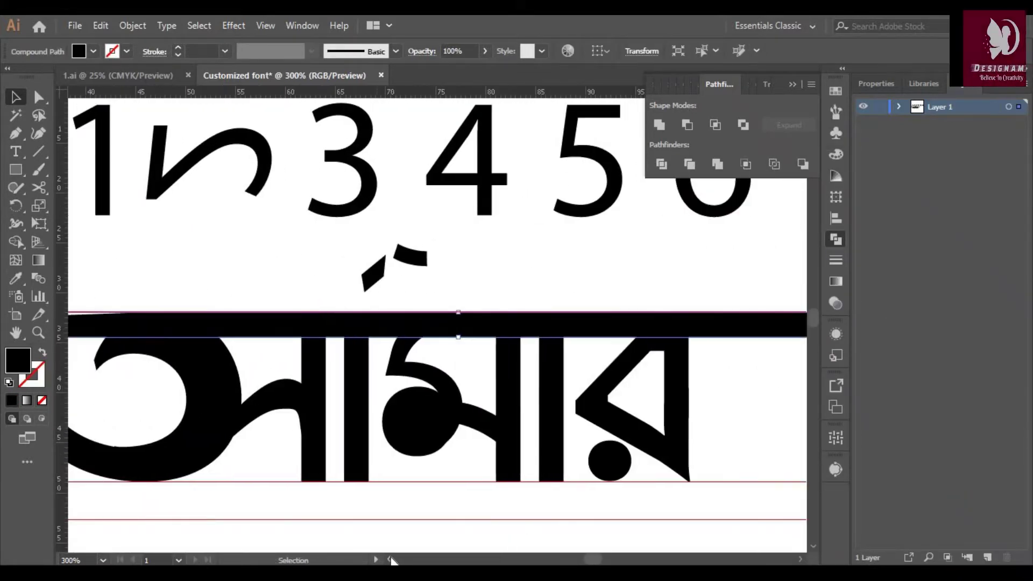
pyautogui.hotkey('ctrl', '-')
pyautogui.hotkey('ctrl', '-')
pyautogui.hotkey('ctrl', '-')
pyautogui.hotkey('ctrl', '+')
pyautogui.hotkey('ctrl', '+')
pyautogui.hotkey('ctrl', '+')
pyautogui.moveTo(688, 326); pyautogui.dragTo(544, 541)
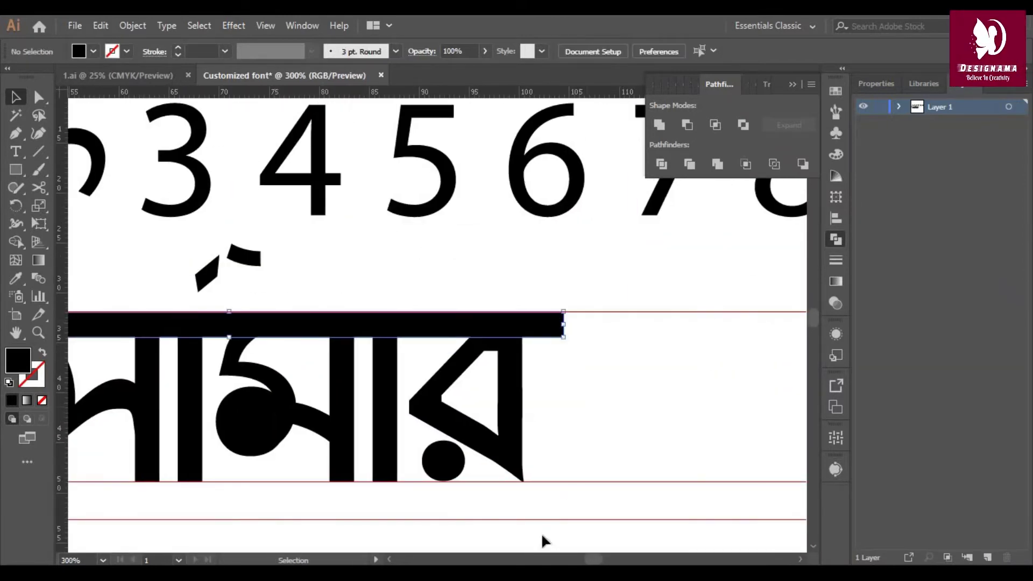
# - Place a copy of the dot inside the first letter and nudge it down
pyautogui.hscroll(-5, 597, 561)
pyautogui.moveTo(670, 466); pyautogui.dragTo(177, 371)
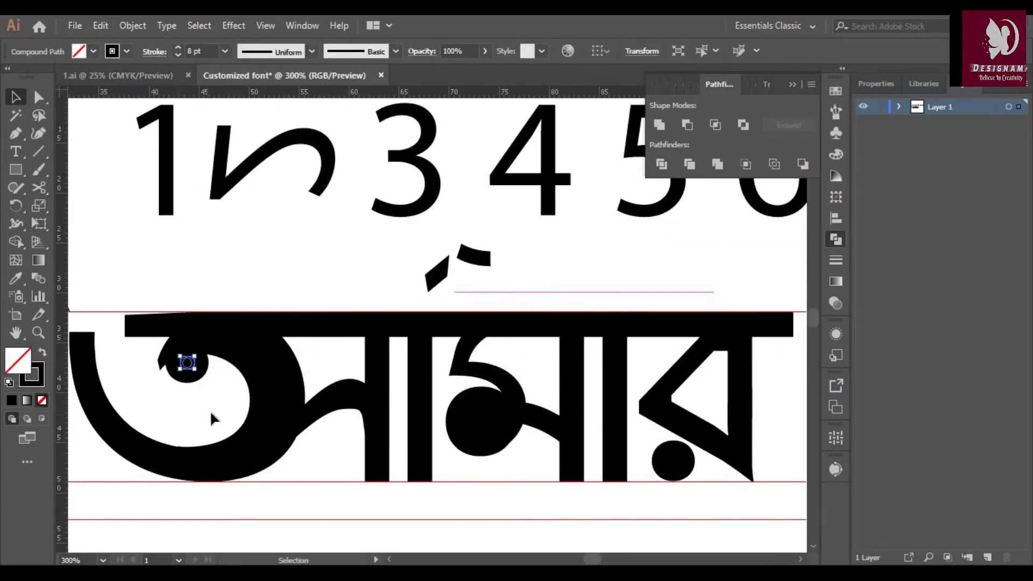
pyautogui.hotkey('ctrl', '+')
pyautogui.hotkey('ctrl', '+')
pyautogui.hotkey('ctrl', '+')
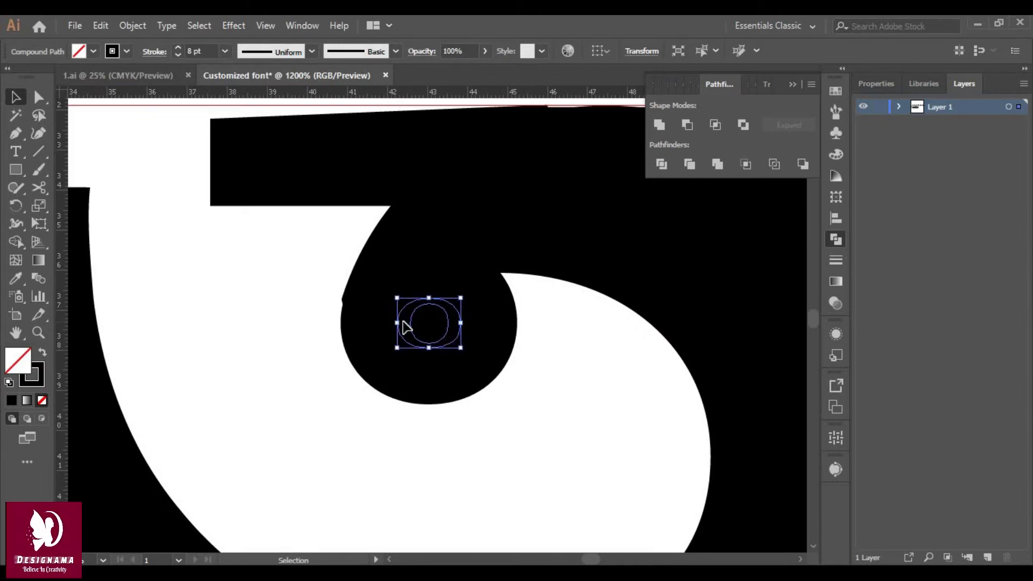
pyautogui.press('Down')
pyautogui.press('Down')
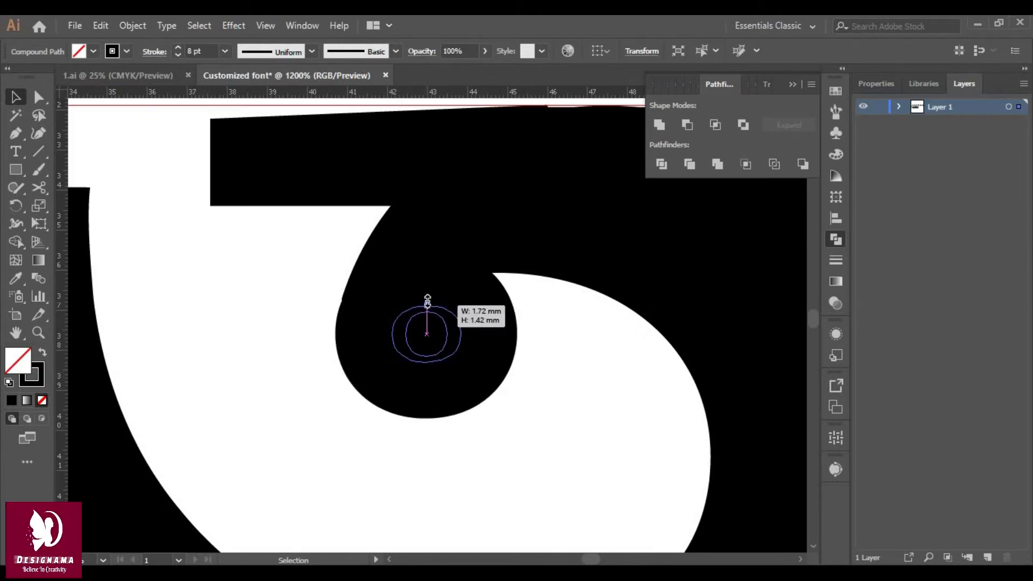
pyautogui.click(298, 392)
pyautogui.hotkey('ctrl', '0')
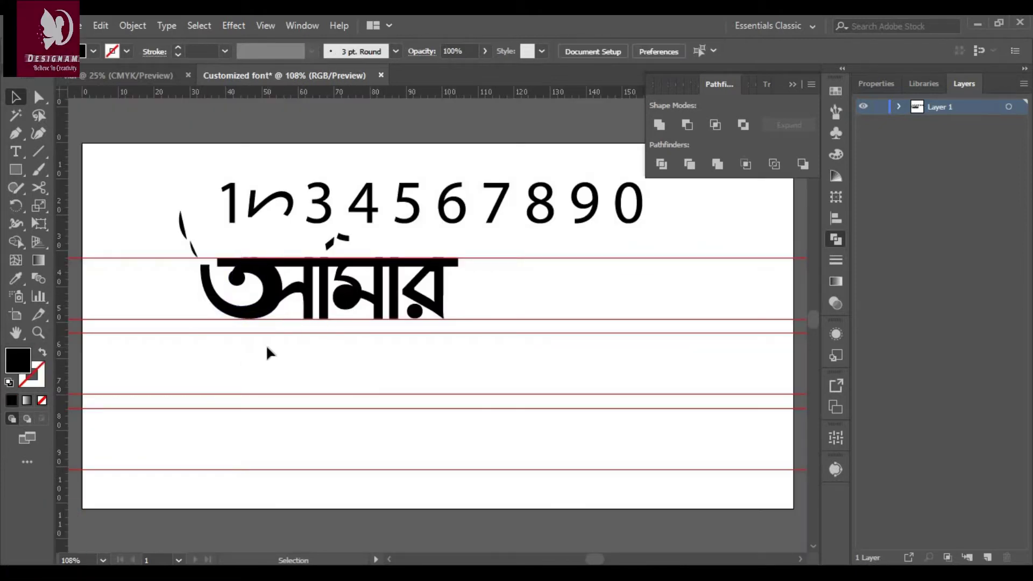
pyautogui.hotkey('ctrl', '+')
pyautogui.hotkey('ctrl', '+')
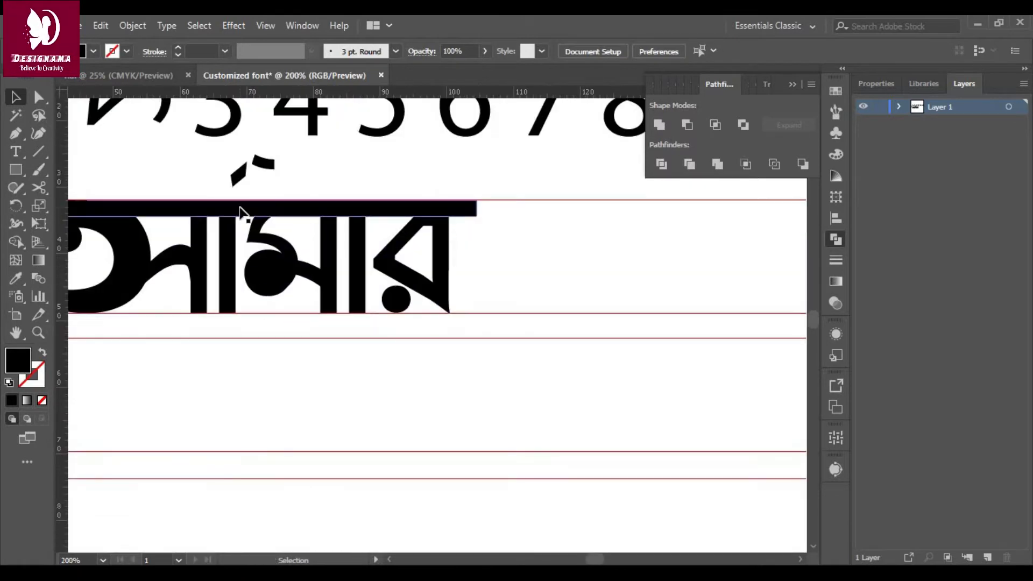
pyautogui.hotkey('ctrl', '0')
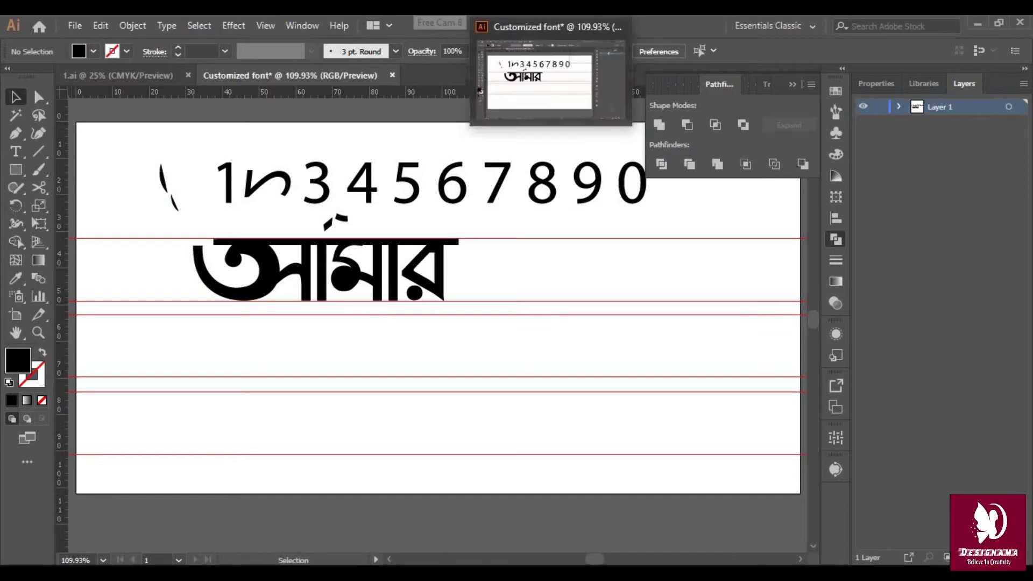
# - Place copies of the headline bar and the 5 below আমার, attaching a stroke piece
pyautogui.click(793, 84)
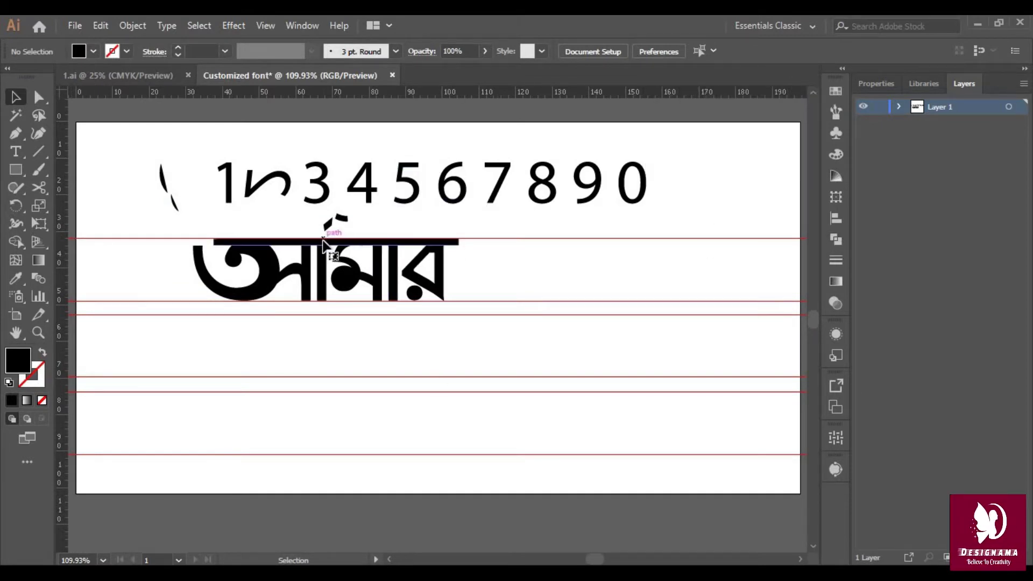
pyautogui.moveTo(324, 245); pyautogui.dragTo(433, 322)
pyautogui.moveTo(415, 178); pyautogui.dragTo(380, 336)
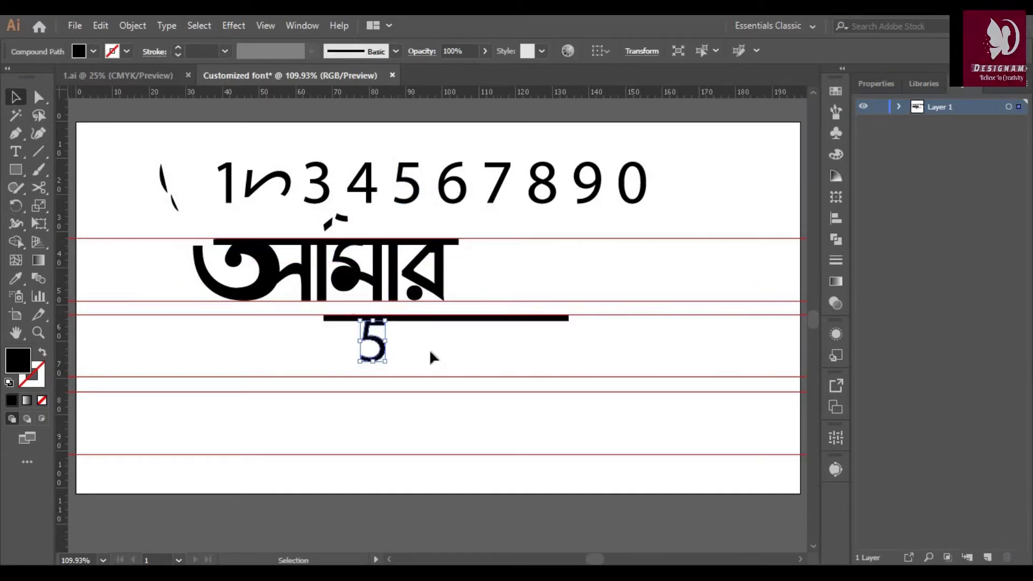
pyautogui.hotkey('ctrl', '+')
# - Adjust the 5's live corners, sharpening and rounding its inner corner
pyautogui.hotkey('ctrl', '+')
pyautogui.hotkey('ctrl', '+')
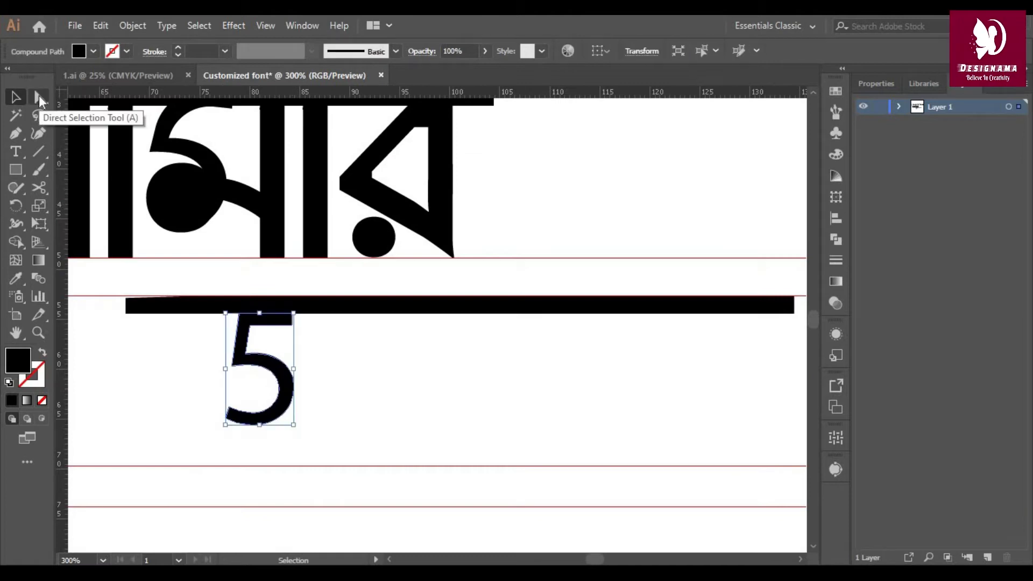
pyautogui.moveTo(250, 206); pyautogui.dragTo(305, 412)
pyautogui.click(280, 350)
pyautogui.hotkey('ctrl', '+')
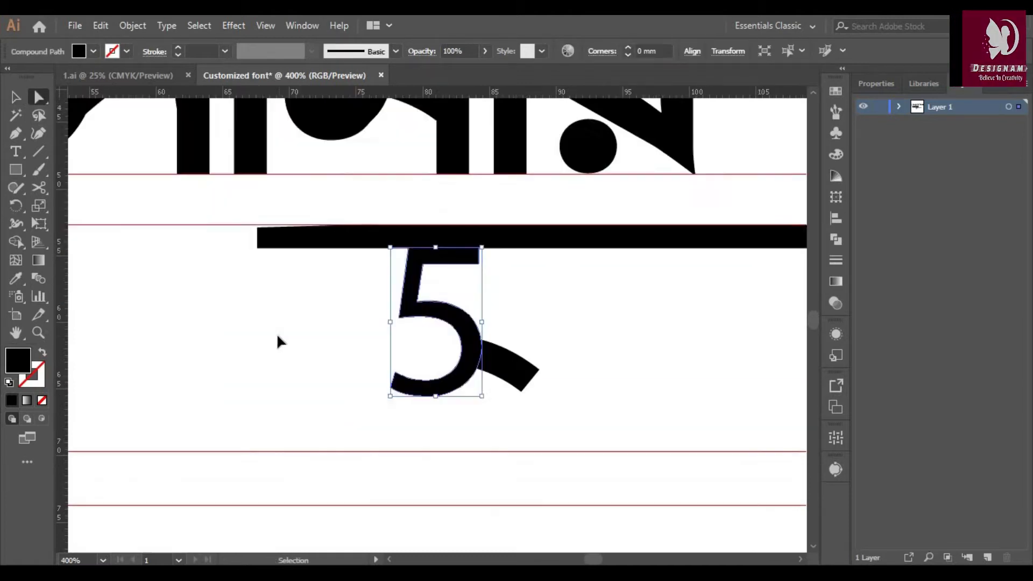
pyautogui.hotkey('ctrl', '+')
pyautogui.press('a')
pyautogui.doubleClick(425, 281)
pyautogui.click(491, 335)
pyautogui.moveTo(425, 280); pyautogui.dragTo(455, 283)
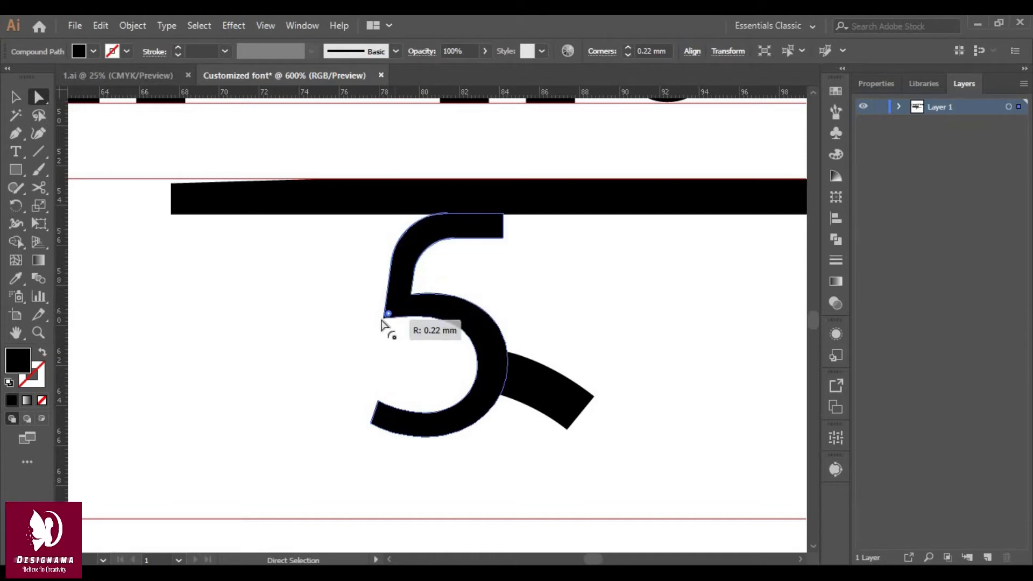
pyautogui.moveTo(382, 325); pyautogui.dragTo(377, 321)
pyautogui.scroll(5, 249, 220)
pyautogui.scroll(1, 360, 354)
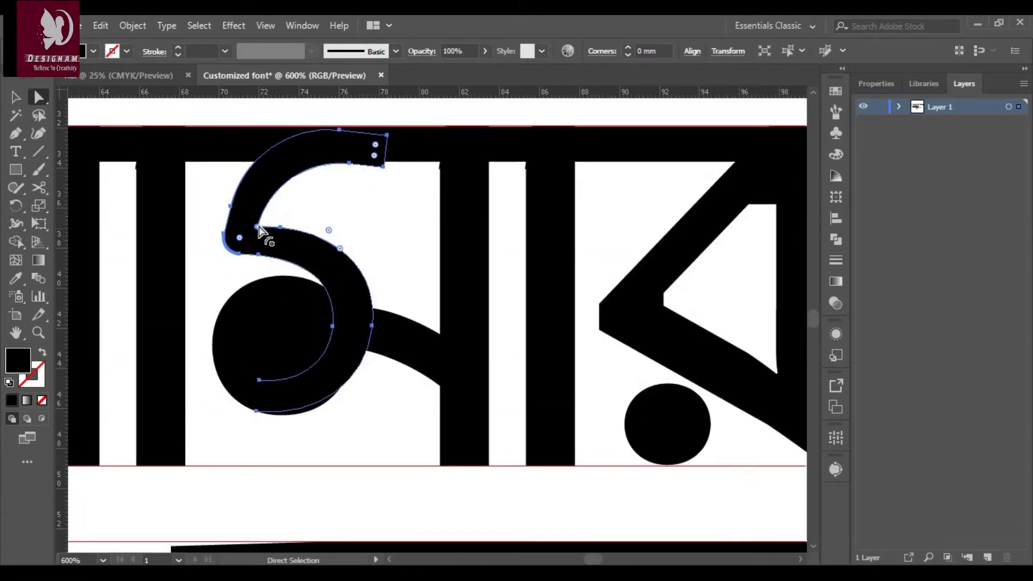
pyautogui.scroll(-3, 347, 307)
pyautogui.scroll(-4, 354, 363)
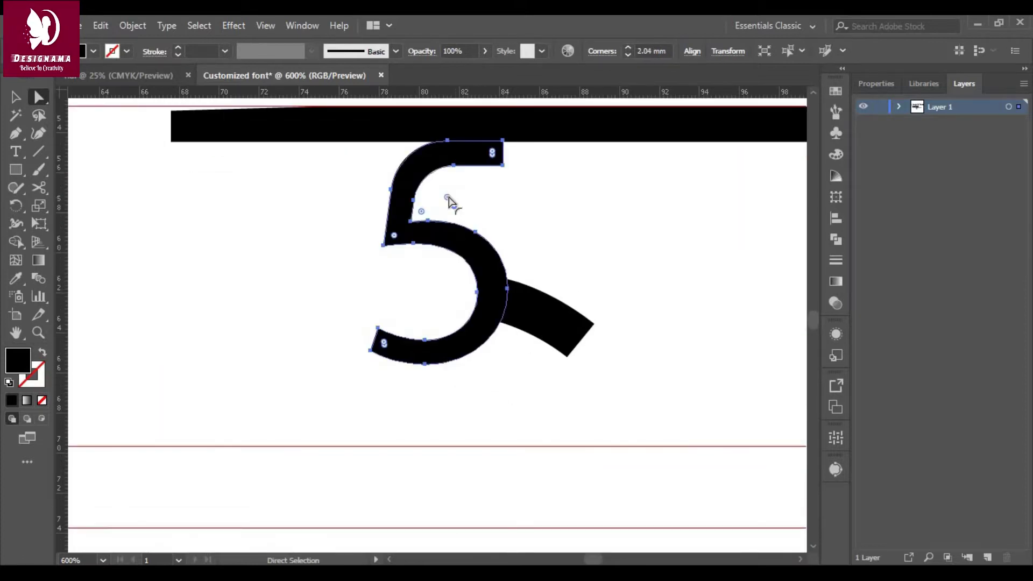
pyautogui.moveTo(462, 216); pyautogui.dragTo(473, 223)
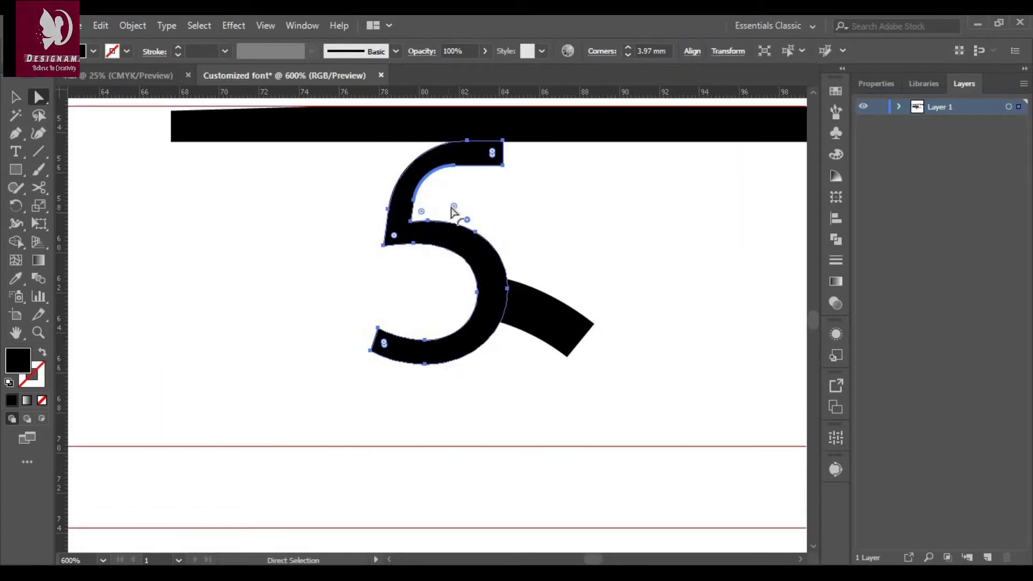
pyautogui.click(630, 415)
# - Copy a vertical stem beside the 5 to form স and fit the artboard
pyautogui.scroll(2, 599, 364)
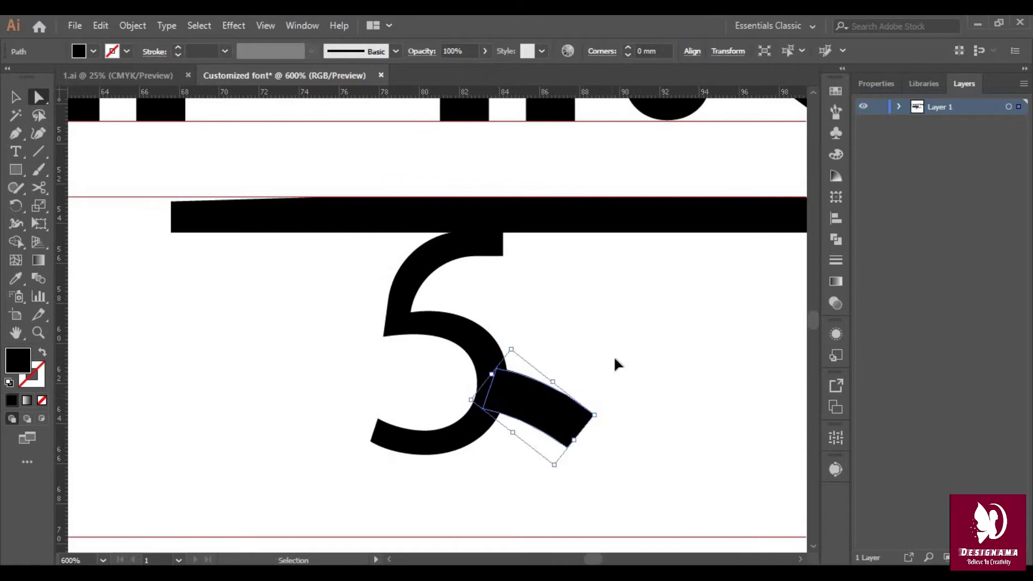
pyautogui.hotkey('ctrl', '-')
pyautogui.moveTo(478, 466); pyautogui.dragTo(476, 464)
pyautogui.scroll(2, 535, 487)
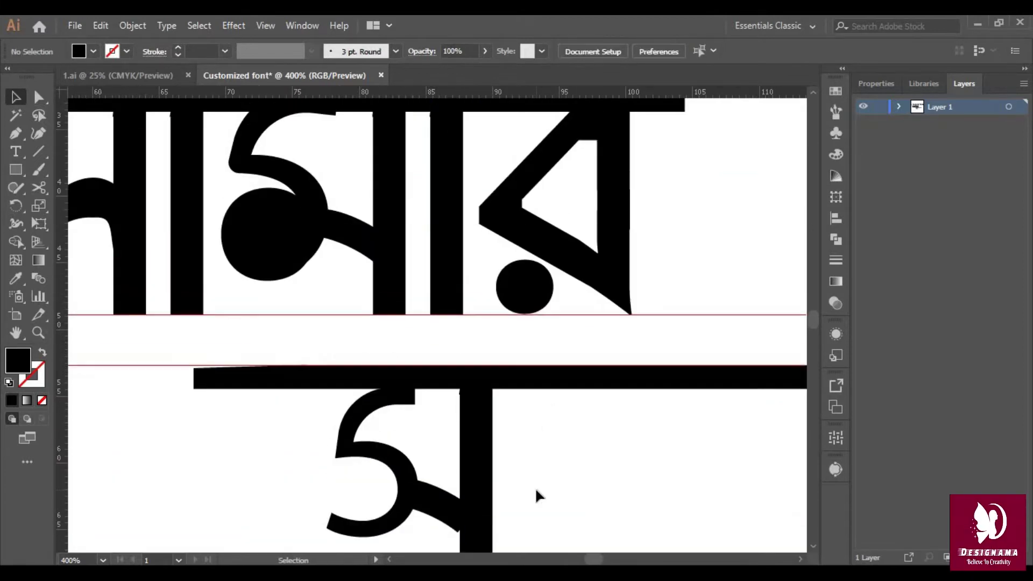
pyautogui.hotkey('ctrl', '0')
# - Duplicate the 6 beside the স, stretch it taller and rotate it slightly
pyautogui.moveTo(451, 201); pyautogui.dragTo(347, 361)
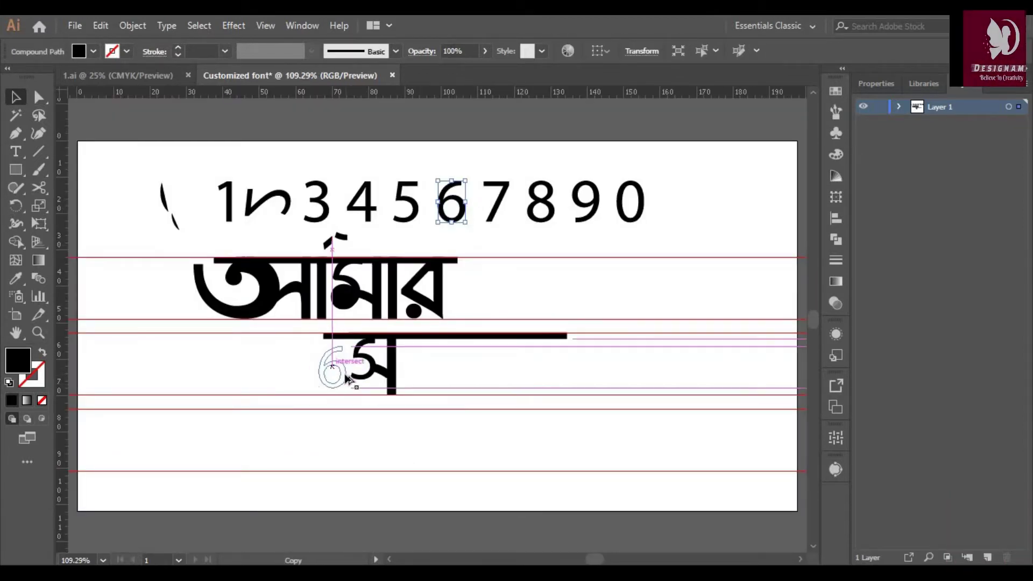
pyautogui.hotkey('ctrl', '+')
pyautogui.hotkey('ctrl', '+')
pyautogui.hotkey('ctrl', '+')
pyautogui.moveTo(451, 371); pyautogui.dragTo(451, 424)
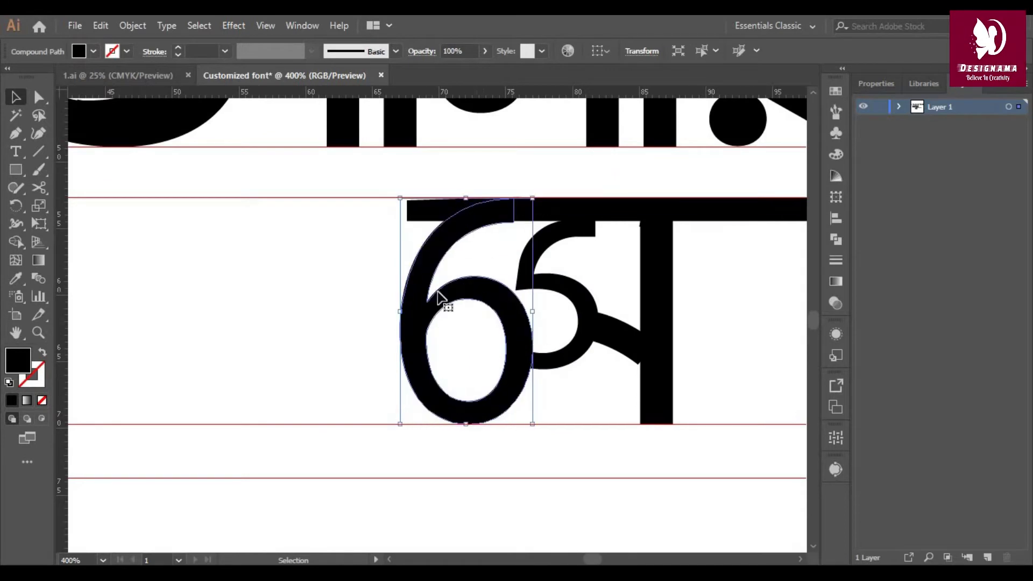
pyautogui.moveTo(540, 430); pyautogui.dragTo(565, 420)
# - Cut the copied 6 with the Scissors tool and move its pieces apart in isolation mode
pyautogui.press('c')
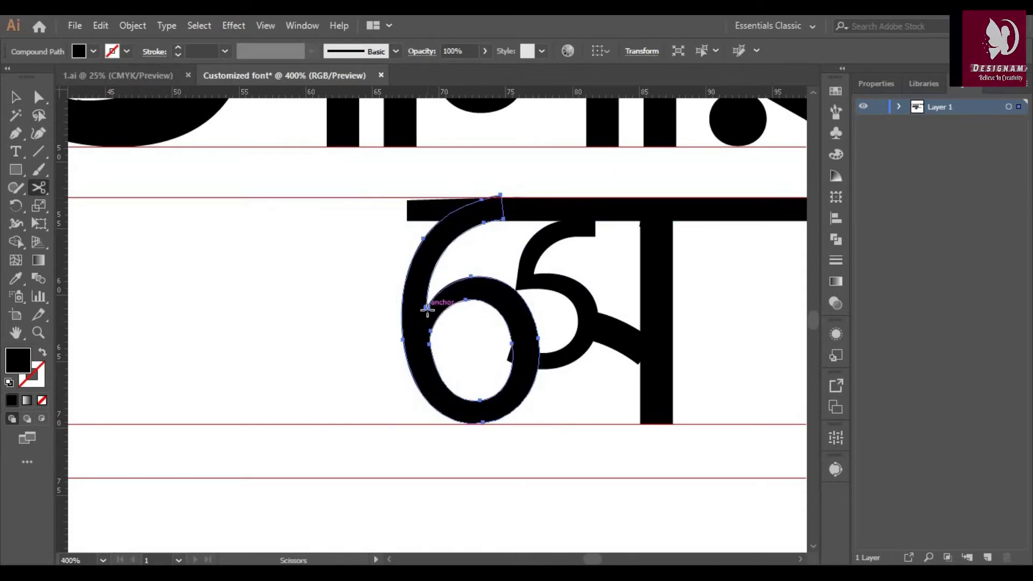
pyautogui.click(427, 308)
pyautogui.press('v')
pyautogui.doubleClick(472, 330)
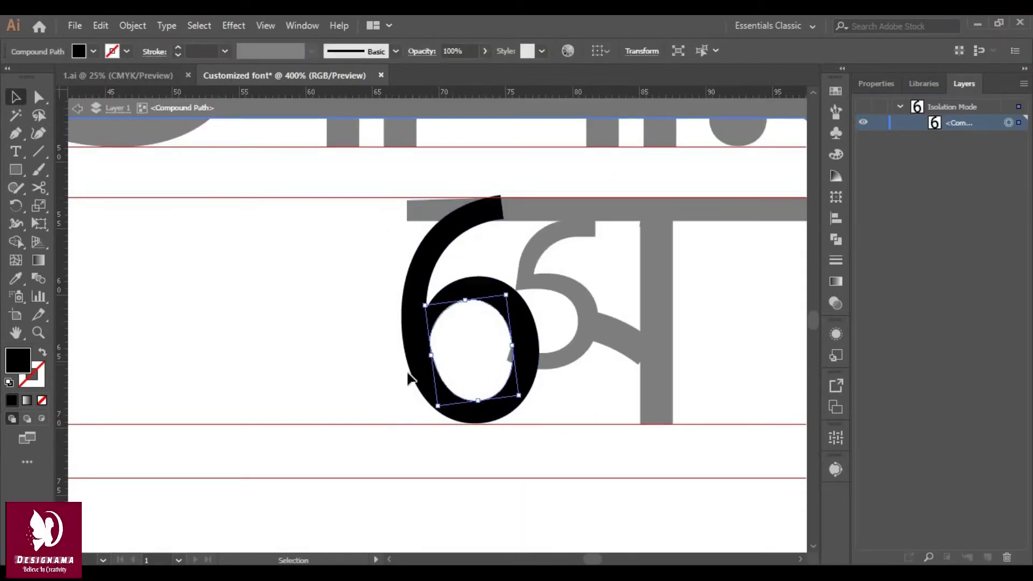
pyautogui.moveTo(504, 318); pyautogui.dragTo(450, 312)
pyautogui.press('Escape')
pyautogui.press('c')
pyautogui.click(427, 308)
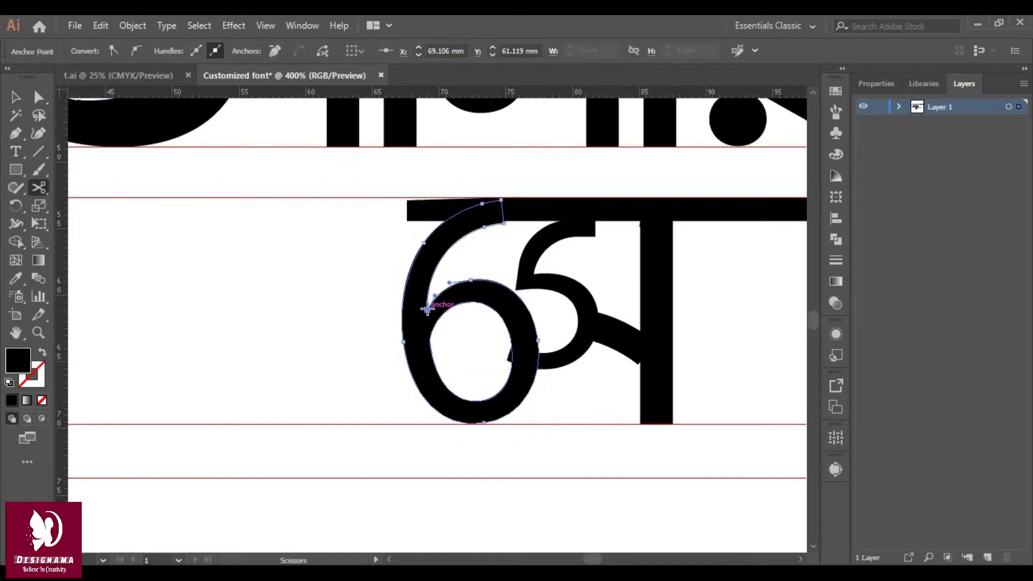
pyautogui.press('v')
pyautogui.doubleClick(526, 357)
pyautogui.press('Escape')
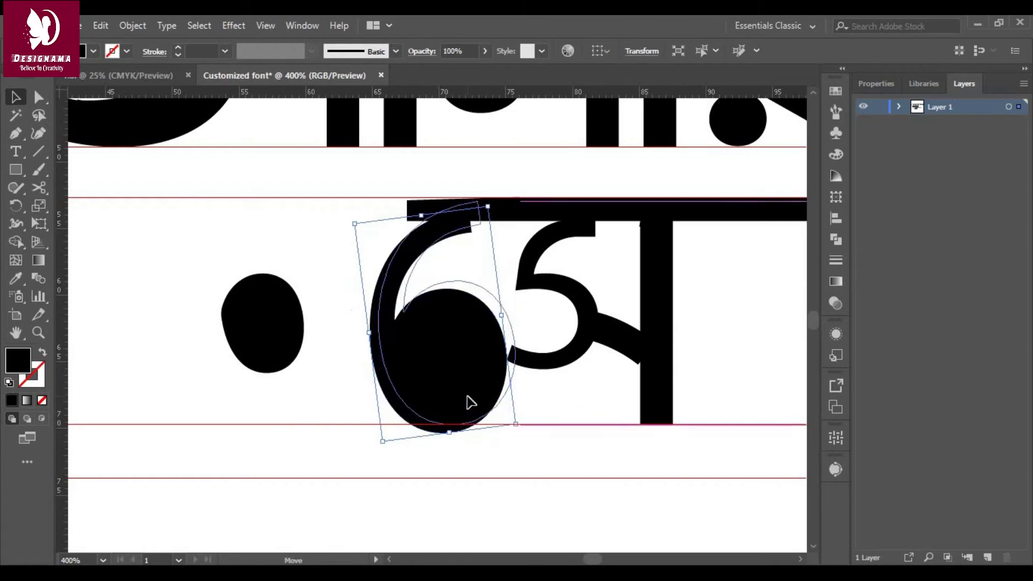
# - Toggle undo and redo to compare the copied 6 with and without its changes
pyautogui.hotkey('ctrl', 'z')
pyautogui.hotkey('ctrl', 'shift', 'z')
pyautogui.hotkey('ctrl', 'z')
pyautogui.hotkey('ctrl', 'shift', 'z')
pyautogui.hotkey('ctrl', 'z')
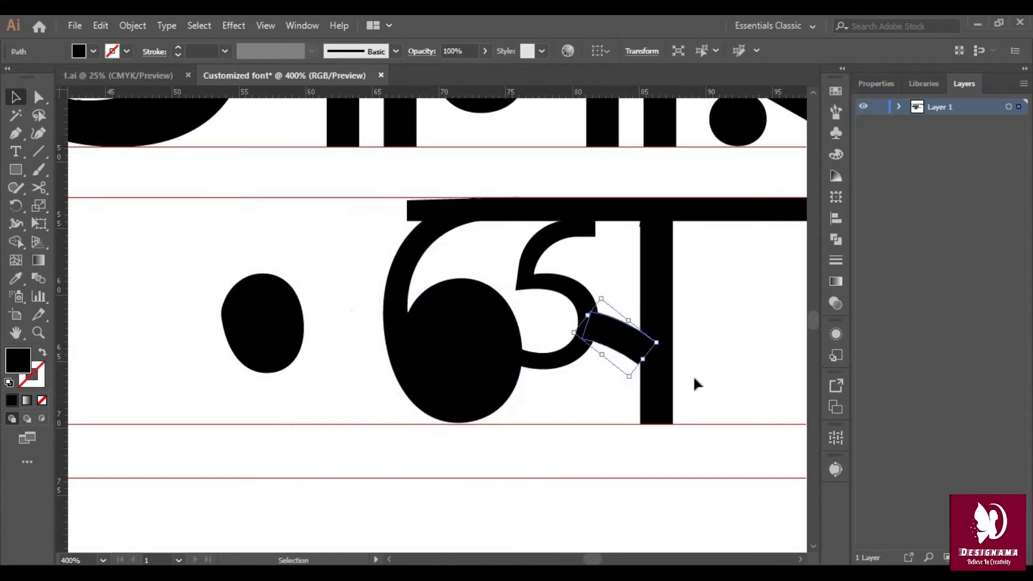
pyautogui.hotkey('ctrl', 'shift', 'z')
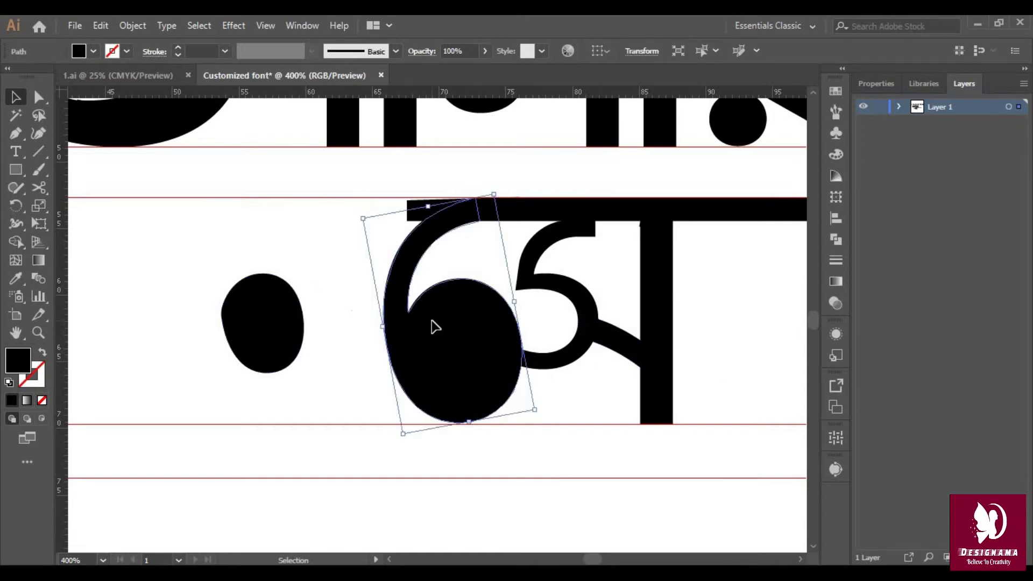
pyautogui.hotkey('ctrl', 'z')
# - Move the copied 6's lower-bowl anchors and handles to round it into a ে sign
pyautogui.press('a')
pyautogui.moveTo(415, 335)
pyautogui.mouseDown()
pyautogui.moveTo(437, 361)
pyautogui.moveTo(474, 371)
pyautogui.mouseUp()
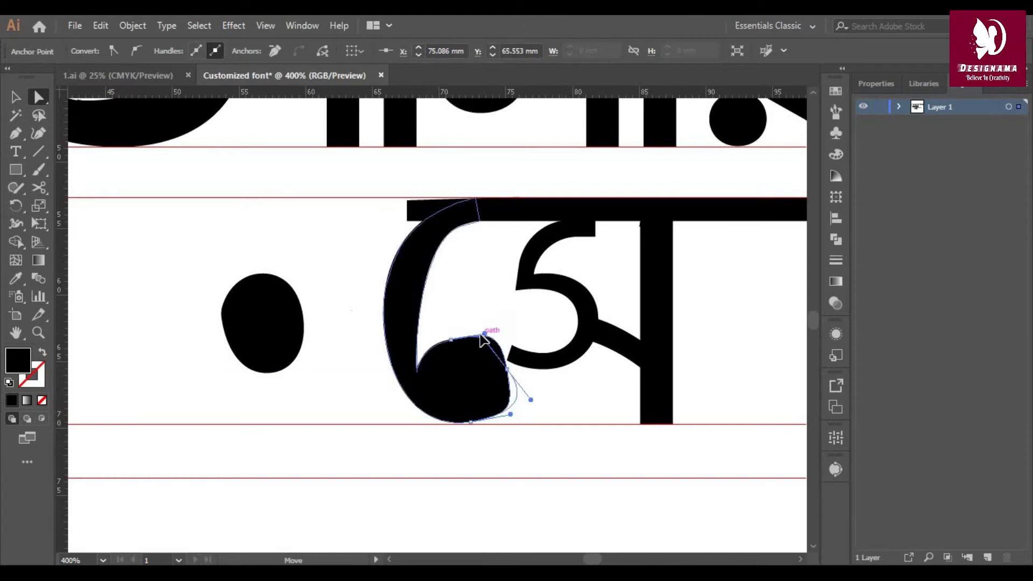
pyautogui.click(428, 294)
pyautogui.click(484, 344)
pyautogui.moveTo(492, 336); pyautogui.dragTo(485, 334)
pyautogui.moveTo(498, 401); pyautogui.dragTo(496, 424)
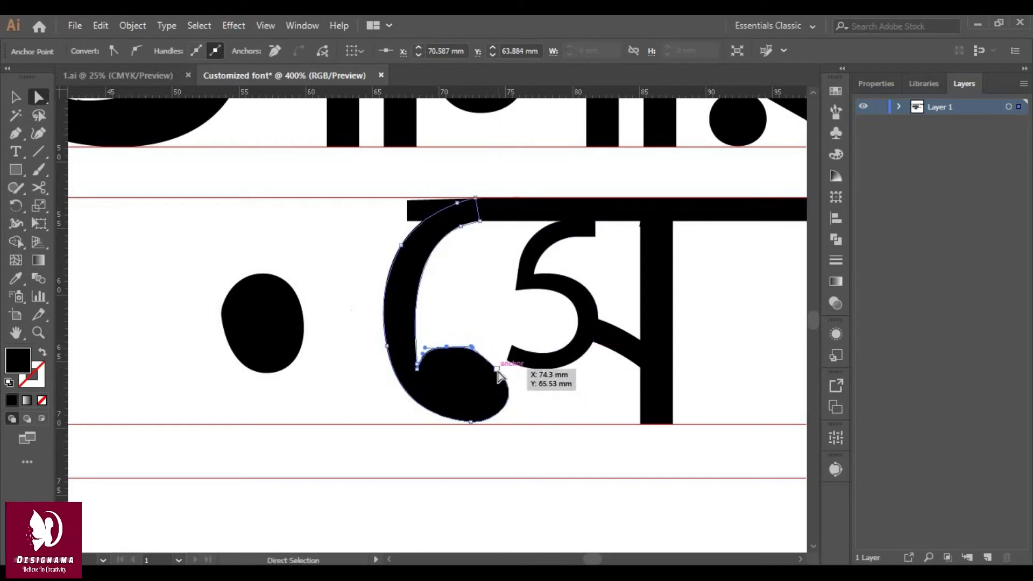
pyautogui.scroll(3, 523, 381)
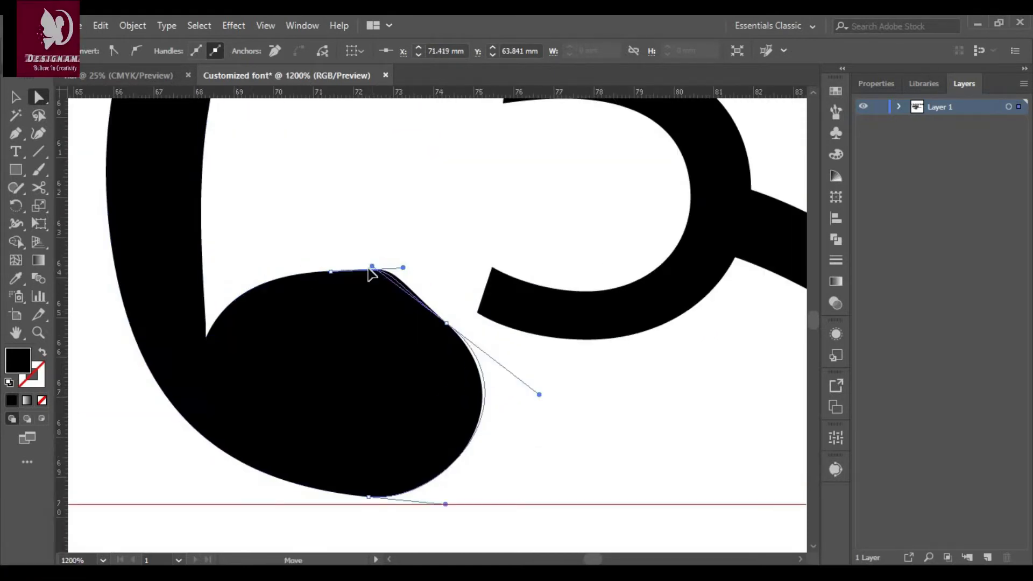
pyautogui.moveTo(334, 299); pyautogui.dragTo(334, 284)
pyautogui.moveTo(242, 315); pyautogui.dragTo(218, 322)
pyautogui.hotkey('ctrl', '0')
pyautogui.press('v')
pyautogui.click(488, 369)
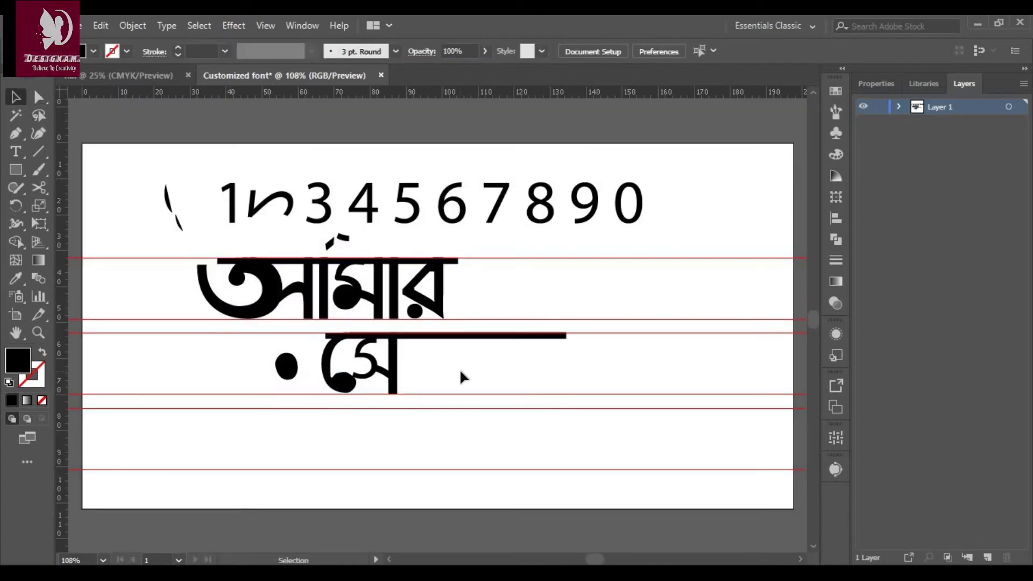
# - Add a stem to make সো, then reflect, stretch and rotate a stroke piece onto the dot
pyautogui.moveTo(393, 372); pyautogui.dragTo(412, 372)
pyautogui.click(460, 369)
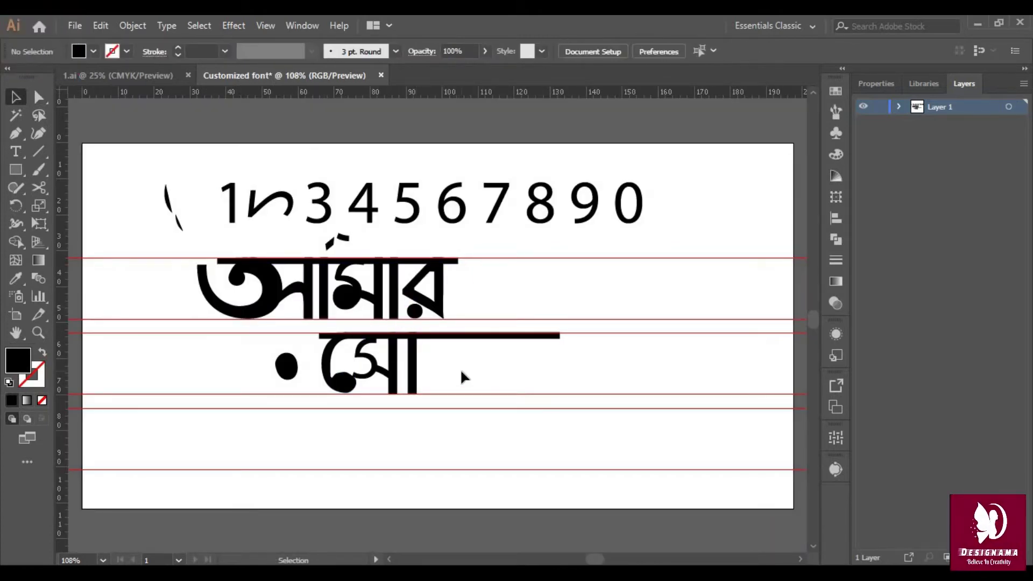
pyautogui.rightClick(473, 371)
pyautogui.click(665, 330)
pyautogui.click(885, 392)
pyautogui.moveTo(469, 371); pyautogui.dragTo(452, 366)
pyautogui.click(496, 367)
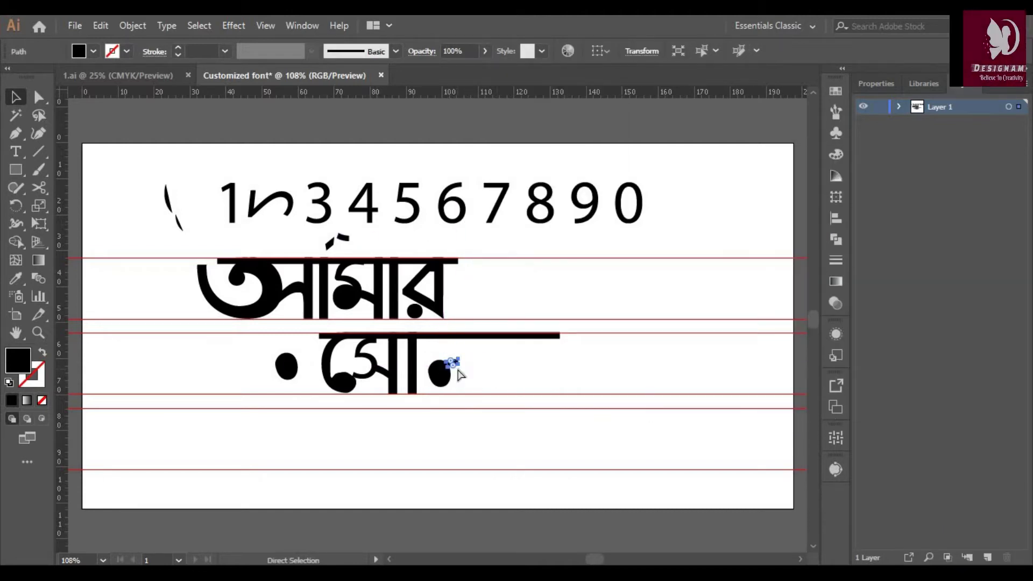
pyautogui.scroll(5, 455, 364)
pyautogui.moveTo(525, 351); pyautogui.dragTo(509, 385)
pyautogui.click(495, 466)
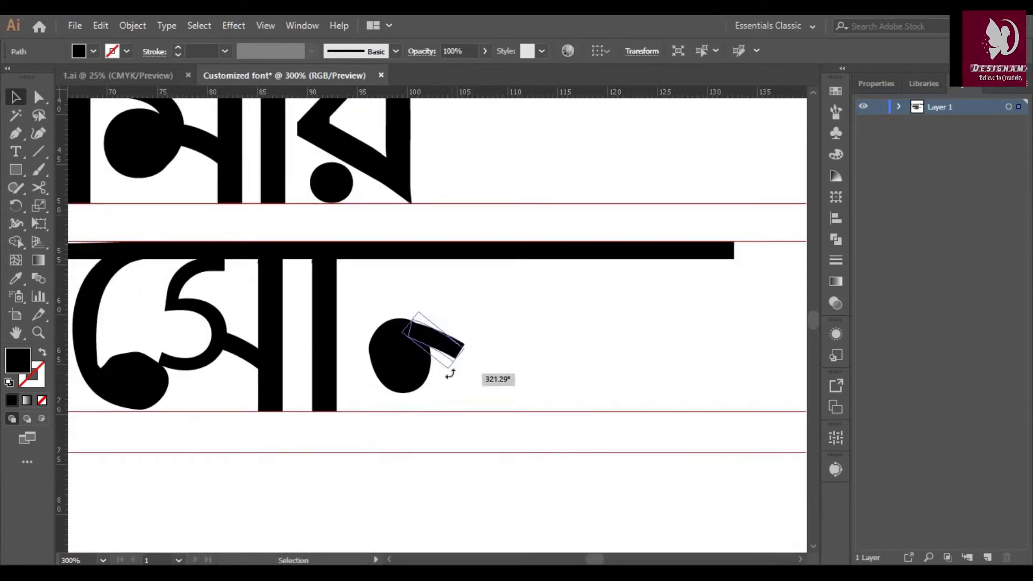
pyautogui.moveTo(450, 373); pyautogui.dragTo(479, 375)
# - Copy vertical bars and the র from আমার to the end of the second word
pyautogui.moveTo(331, 339); pyautogui.dragTo(473, 339)
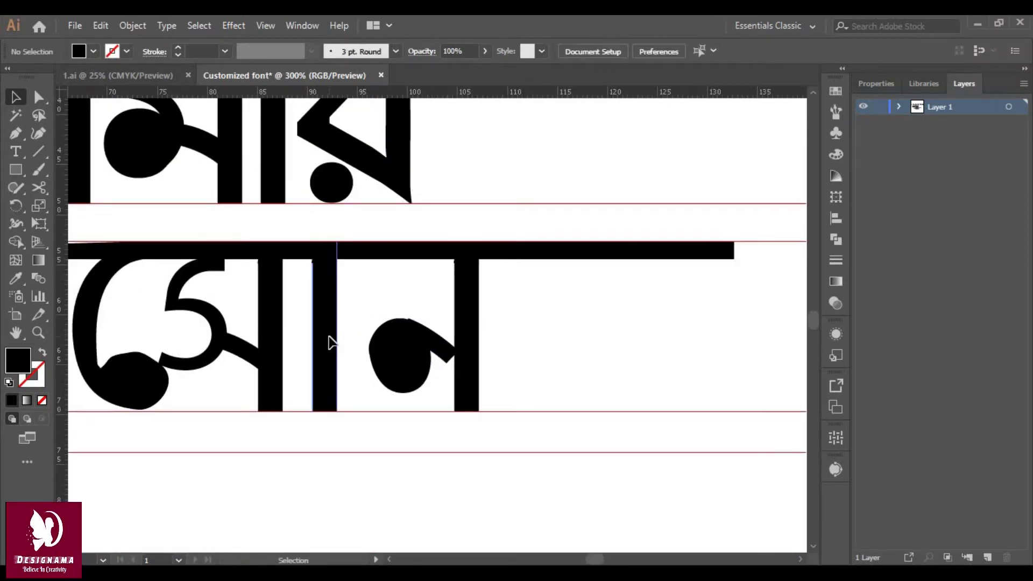
pyautogui.moveTo(331, 342); pyautogui.dragTo(521, 344)
pyautogui.scroll(3, 588, 357)
pyautogui.click(344, 256)
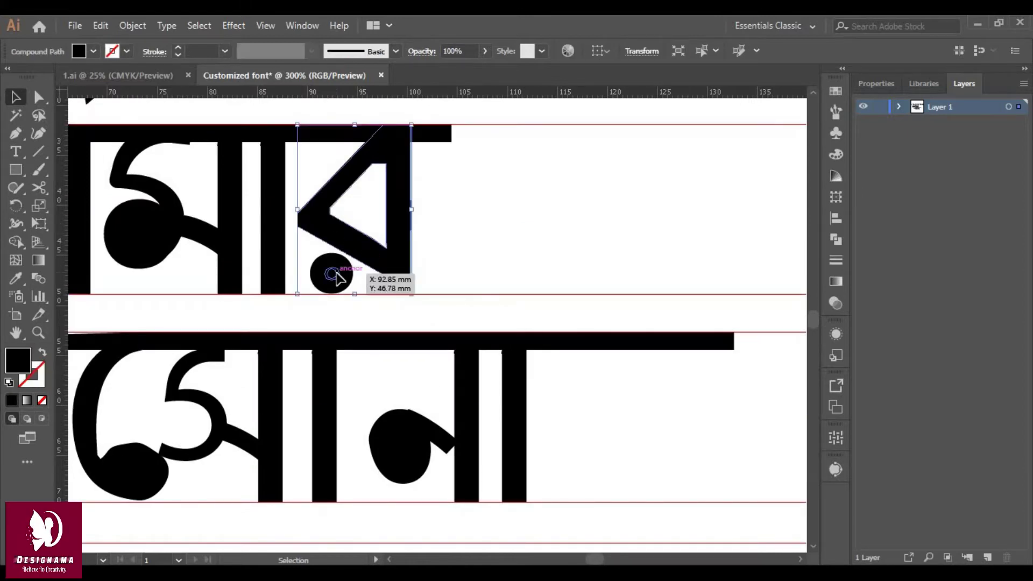
pyautogui.moveTo(338, 277); pyautogui.dragTo(586, 483)
pyautogui.click(553, 211)
pyautogui.click(649, 462)
pyautogui.click(540, 447)
pyautogui.hotkey('ctrl', '0')
# - Copy the headline bar, ব, a stem and the dot below সোনার to form বা
pyautogui.scroll(-3, 474, 377)
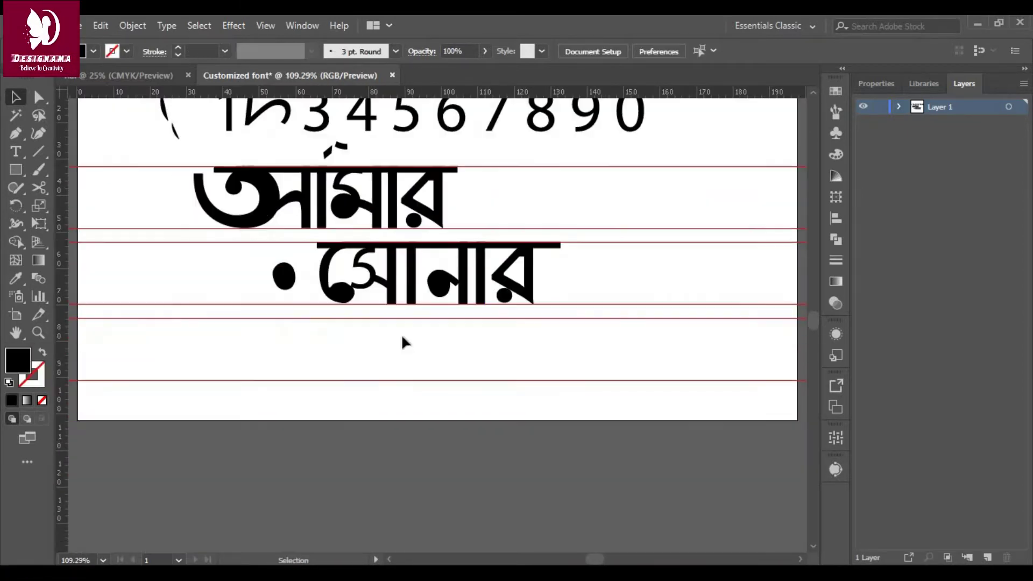
pyautogui.moveTo(441, 330); pyautogui.dragTo(442, 329)
pyautogui.moveTo(531, 299); pyautogui.dragTo(366, 358)
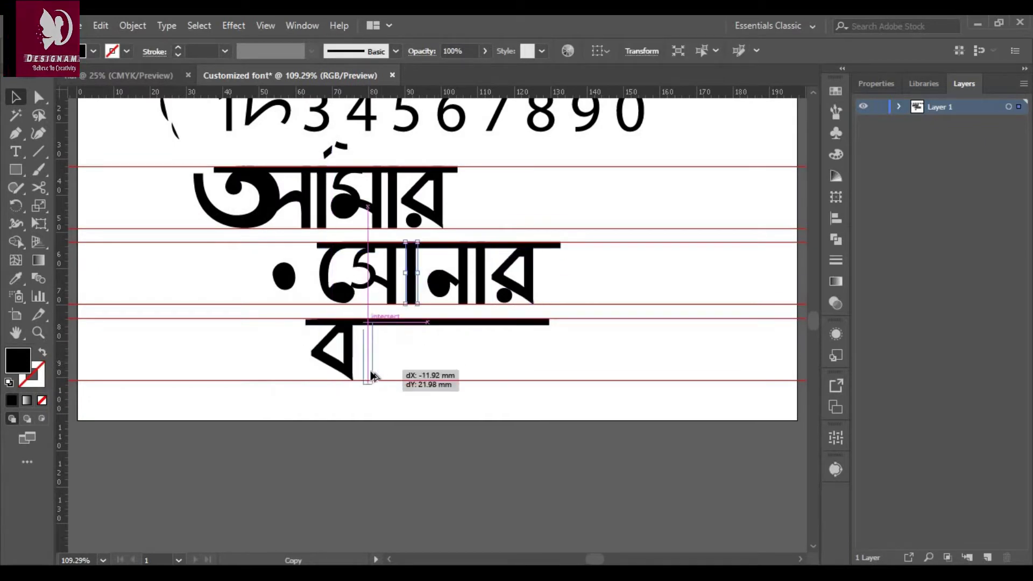
pyautogui.moveTo(412, 280); pyautogui.dragTo(369, 350)
pyautogui.moveTo(286, 278)
pyautogui.mouseDown()
pyautogui.moveTo(398, 355)
pyautogui.moveTo(403, 329)
pyautogui.mouseUp()
pyautogui.click(484, 371)
# - Add a stroke piece under the dot for ং, and the digit 3 plus a stem for ল
pyautogui.scroll(1, 550, 368)
pyautogui.moveTo(341, 189)
pyautogui.mouseDown()
pyautogui.moveTo(392, 404)
pyautogui.moveTo(419, 417)
pyautogui.moveTo(405, 411)
pyautogui.mouseUp()
pyautogui.moveTo(325, 163); pyautogui.dragTo(451, 401)
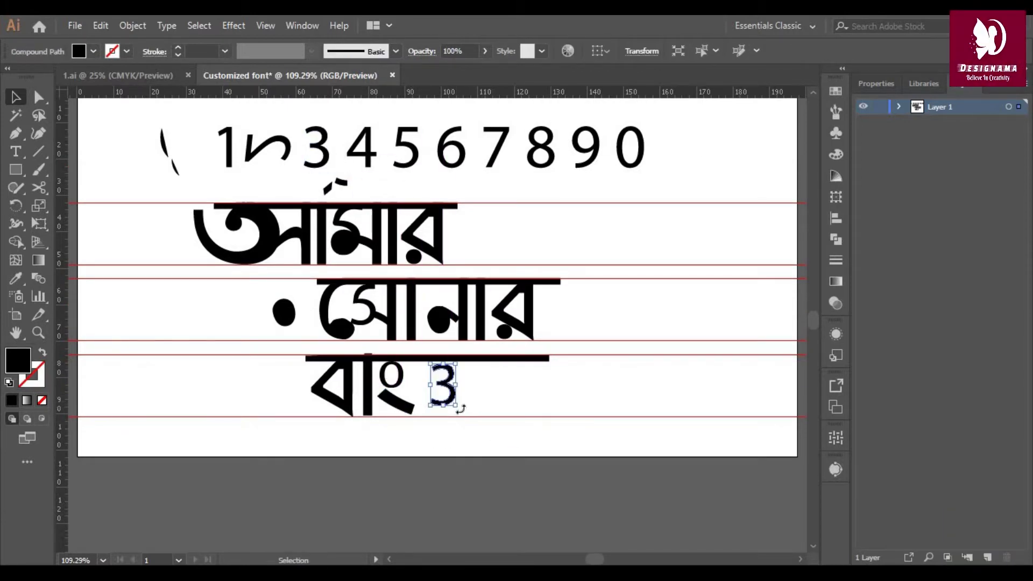
pyautogui.click(492, 388)
pyautogui.moveTo(472, 357)
pyautogui.mouseDown()
pyautogui.moveTo(468, 414)
pyautogui.moveTo(484, 403)
pyautogui.mouseUp()
pyautogui.click(444, 398)
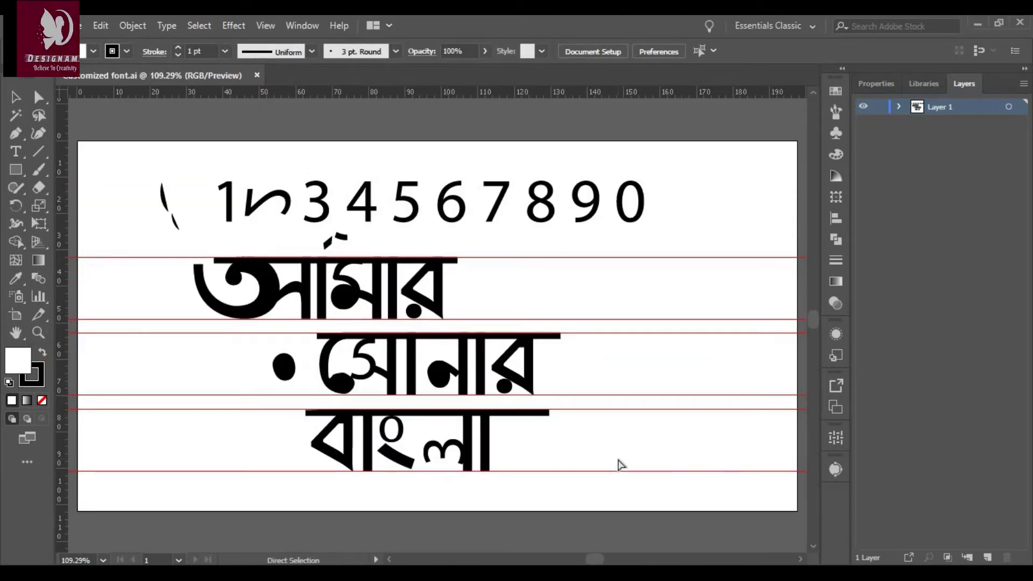
pyautogui.hotkey('ctrl', '=')
pyautogui.hotkey('ctrl', '=')
pyautogui.hotkey('ctrl', '=')
# - Reshape the 3's bottom-left anchor with the Direct Selection and Curvature tools
pyautogui.scroll(-2, 679, 459)
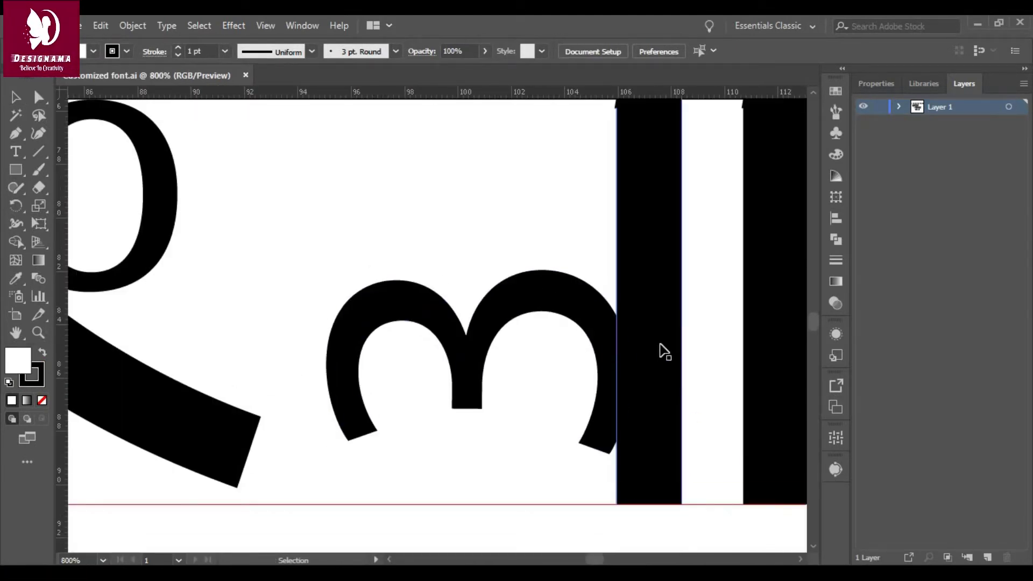
pyautogui.moveTo(562, 312); pyautogui.dragTo(572, 312)
pyautogui.hotkey('ctrl', '-')
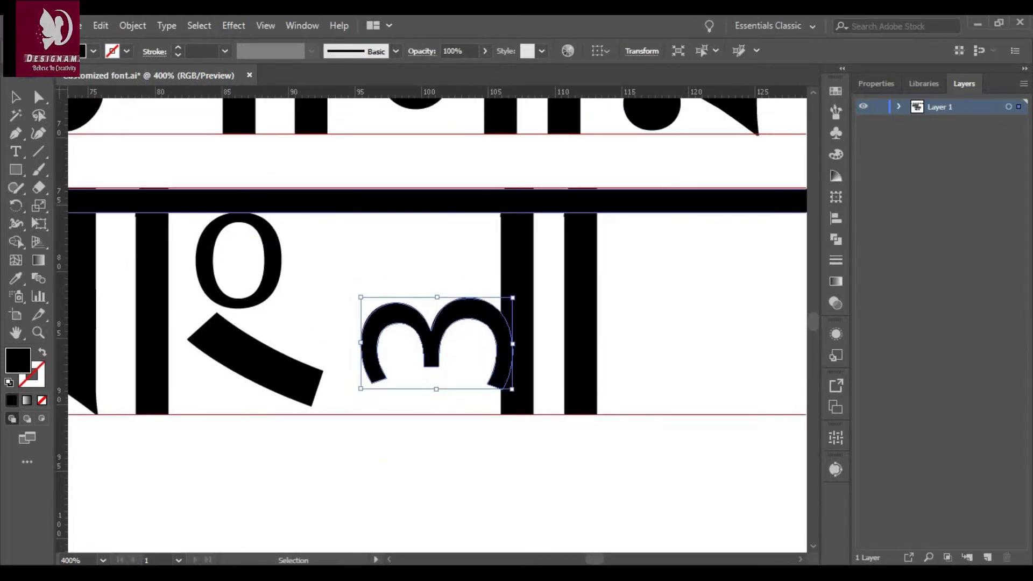
pyautogui.press('a')
pyautogui.moveTo(372, 384); pyautogui.dragTo(358, 382)
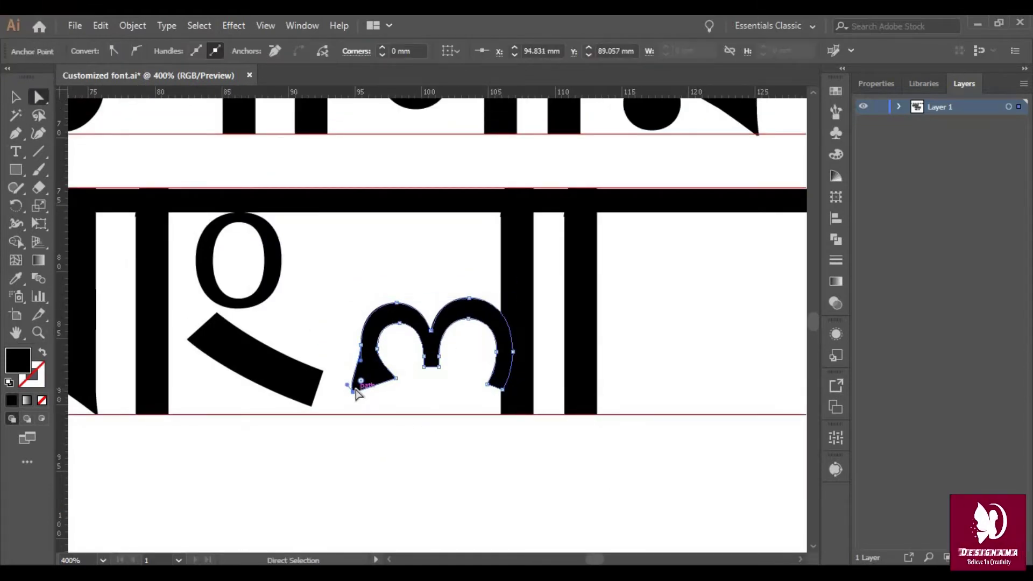
pyautogui.press('v')
pyautogui.hotkey('shift', '~')
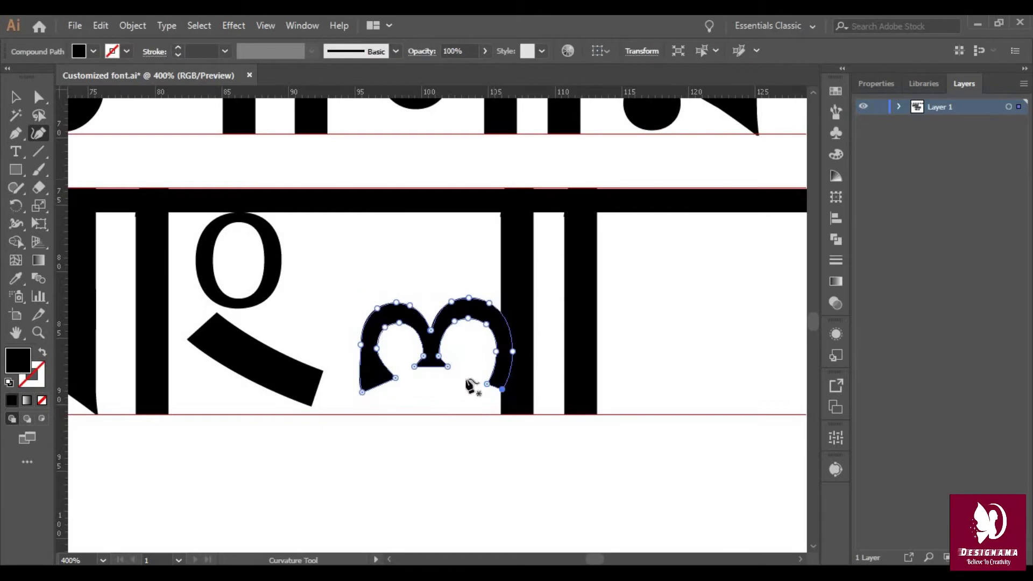
pyautogui.click(497, 310)
pyautogui.moveTo(362, 392); pyautogui.dragTo(361, 400)
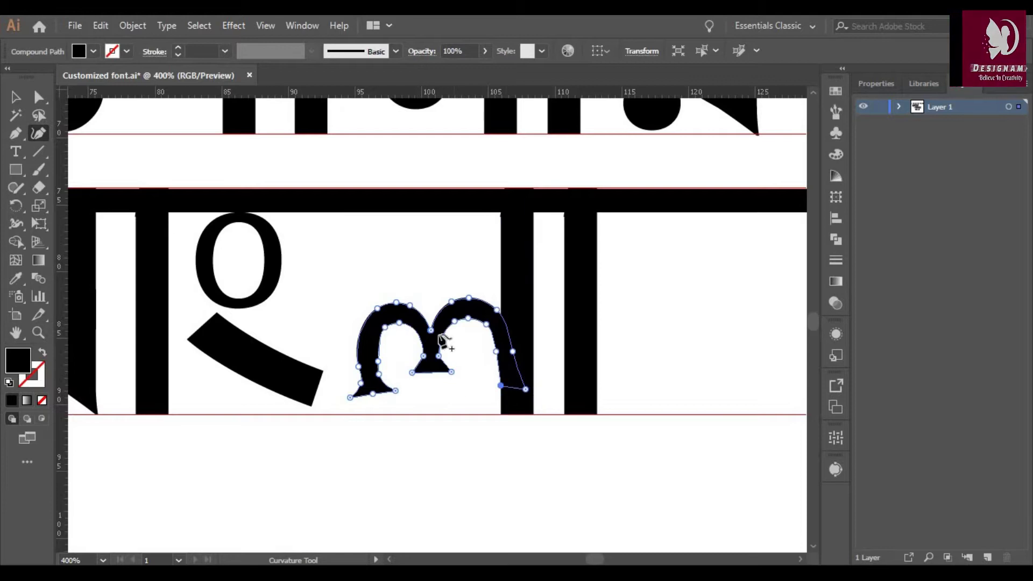
pyautogui.click(396, 302)
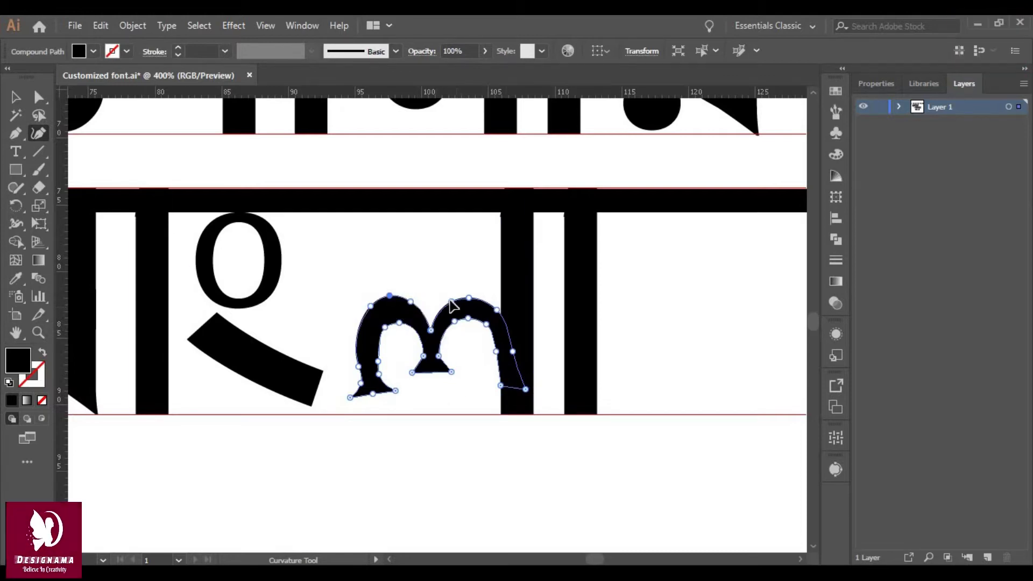
# - Stretch the ল shape down to the baseline and widen it to meet the stem
pyautogui.click(15, 97)
pyautogui.click(427, 357)
pyautogui.moveTo(438, 398); pyautogui.dragTo(434, 408)
pyautogui.moveTo(526, 345); pyautogui.dragTo(530, 349)
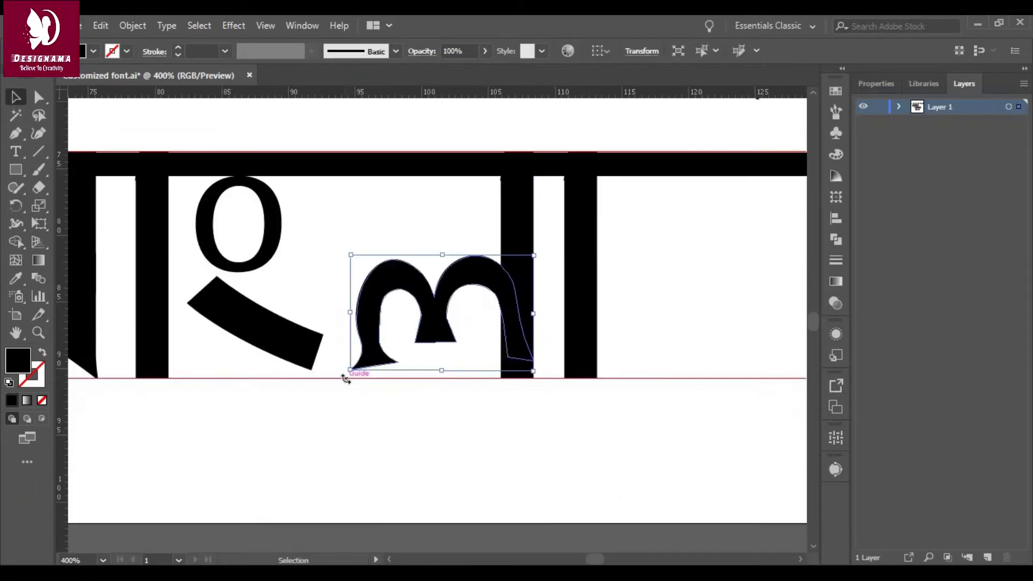
pyautogui.click(507, 470)
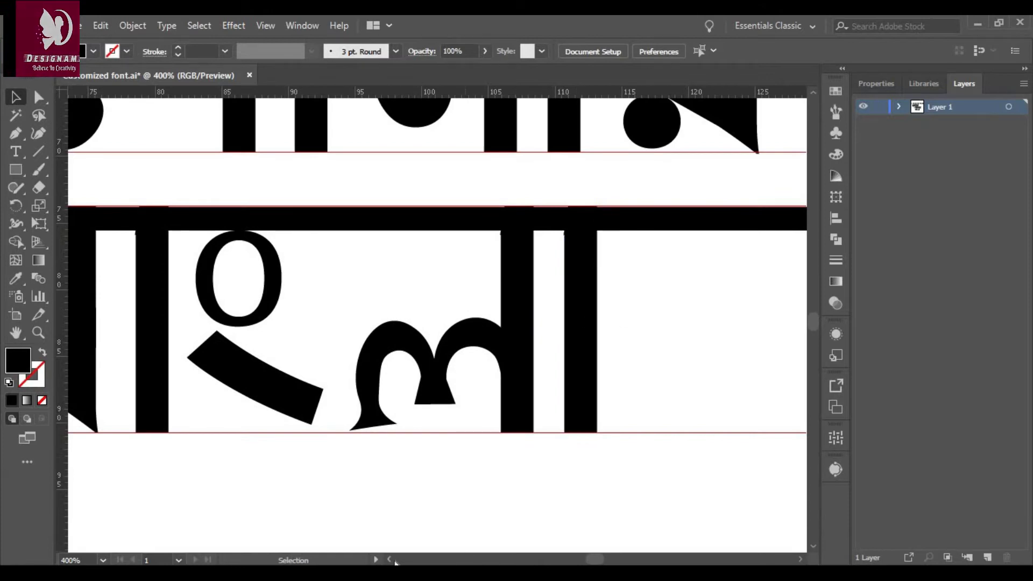
pyautogui.click(391, 560)
# - Curve and taper the anusvara's lower stroke by adding and moving anchors
pyautogui.press('a')
pyautogui.click(276, 360)
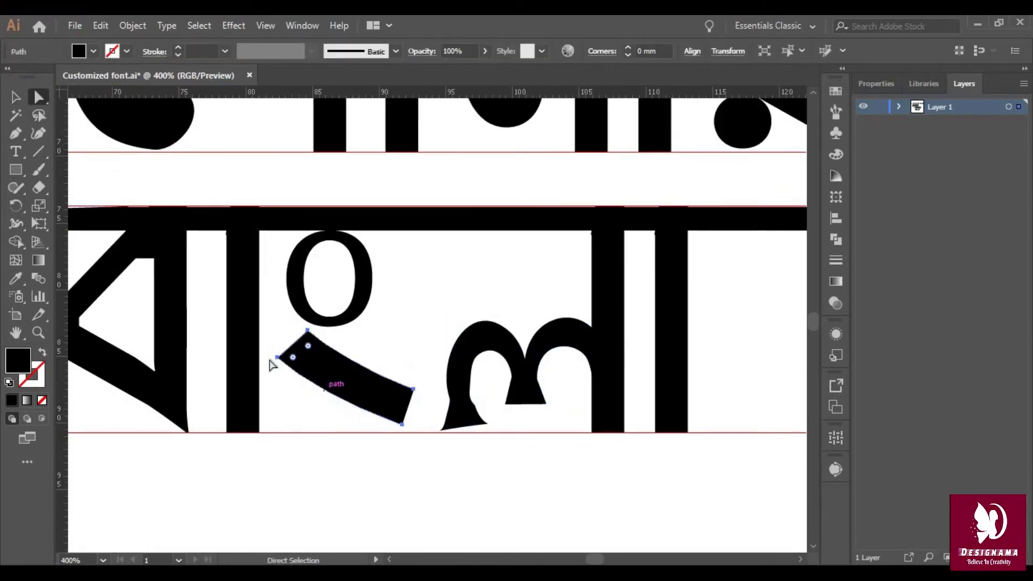
pyautogui.hotkey('shift', '`')
pyautogui.moveTo(414, 389); pyautogui.dragTo(434, 389)
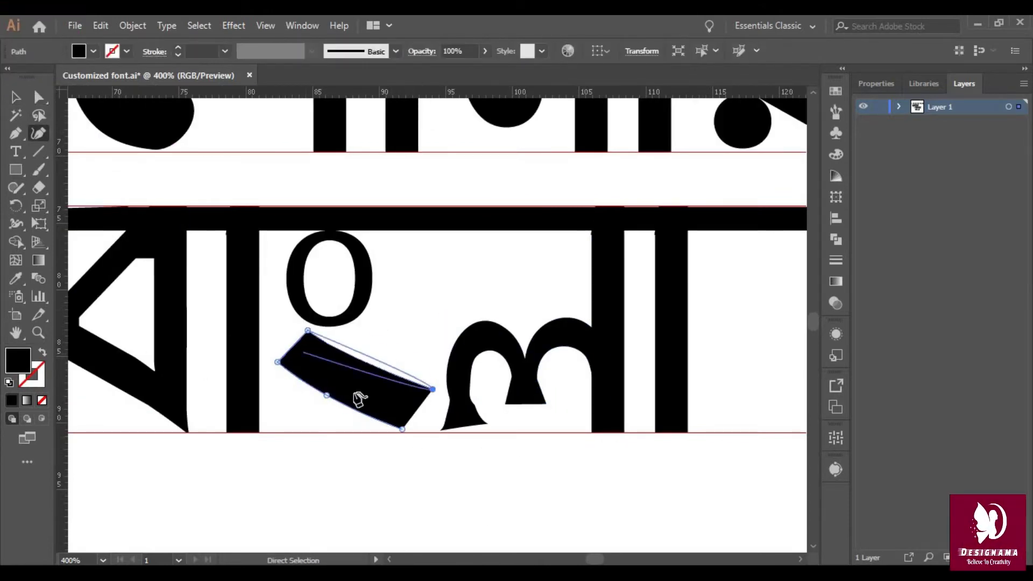
pyautogui.click(424, 386)
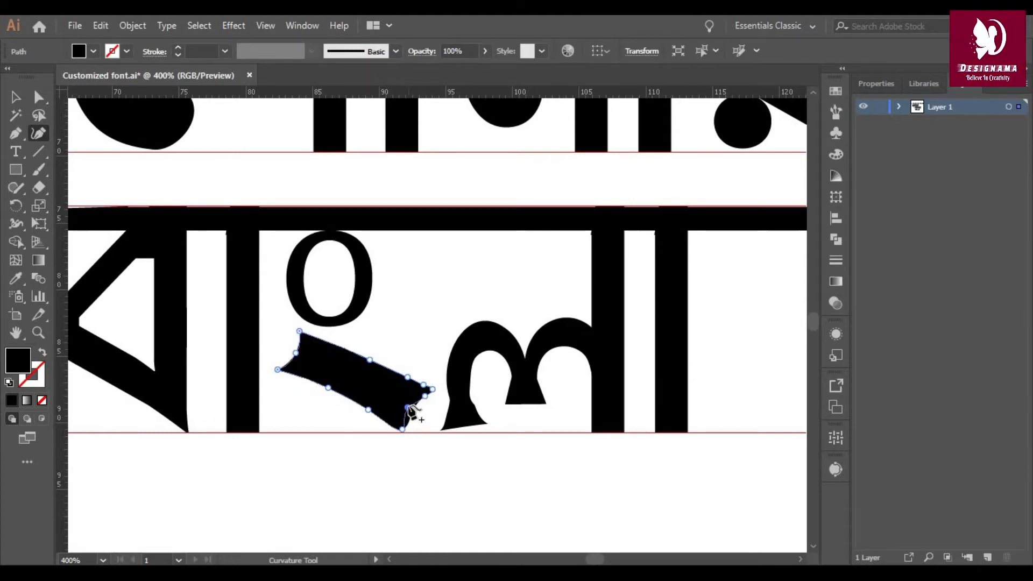
pyautogui.moveTo(386, 409); pyautogui.dragTo(412, 414)
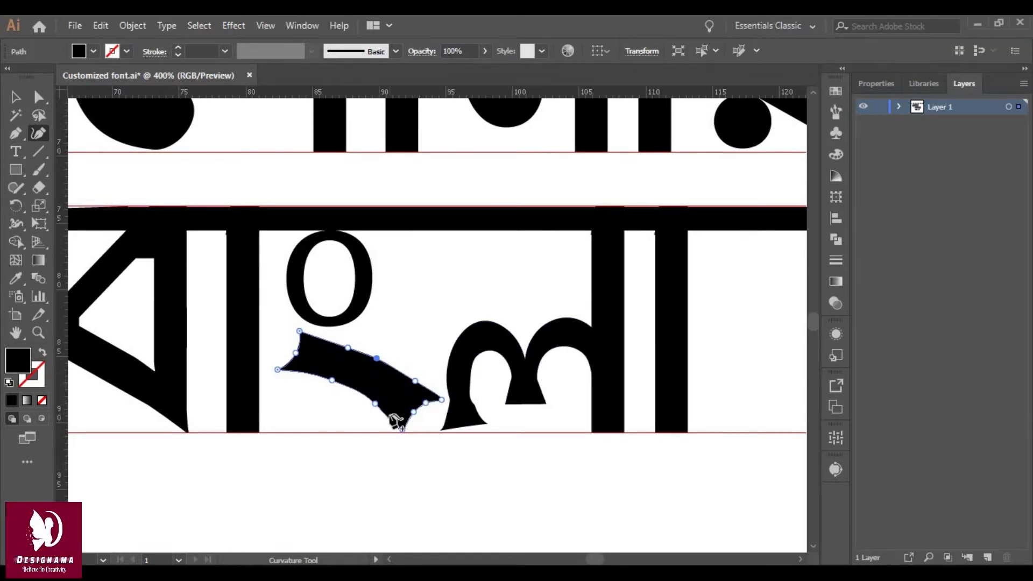
pyautogui.moveTo(377, 359); pyautogui.dragTo(378, 355)
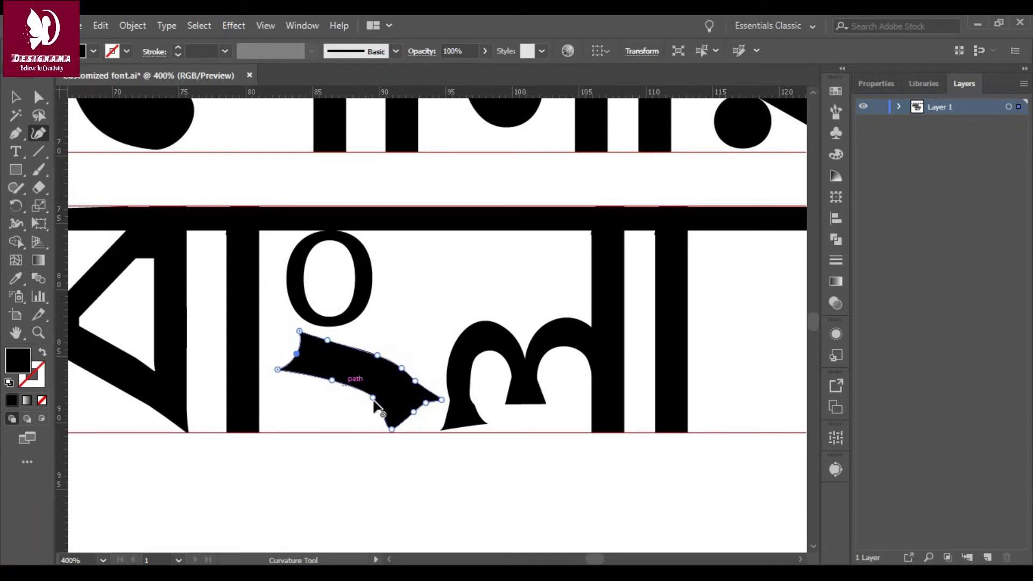
pyautogui.scroll(2, 309, 422)
# - Tilt and enlarge the anusvara's small circle above the stroke
pyautogui.click(342, 357)
pyautogui.moveTo(380, 261); pyautogui.dragTo(376, 364)
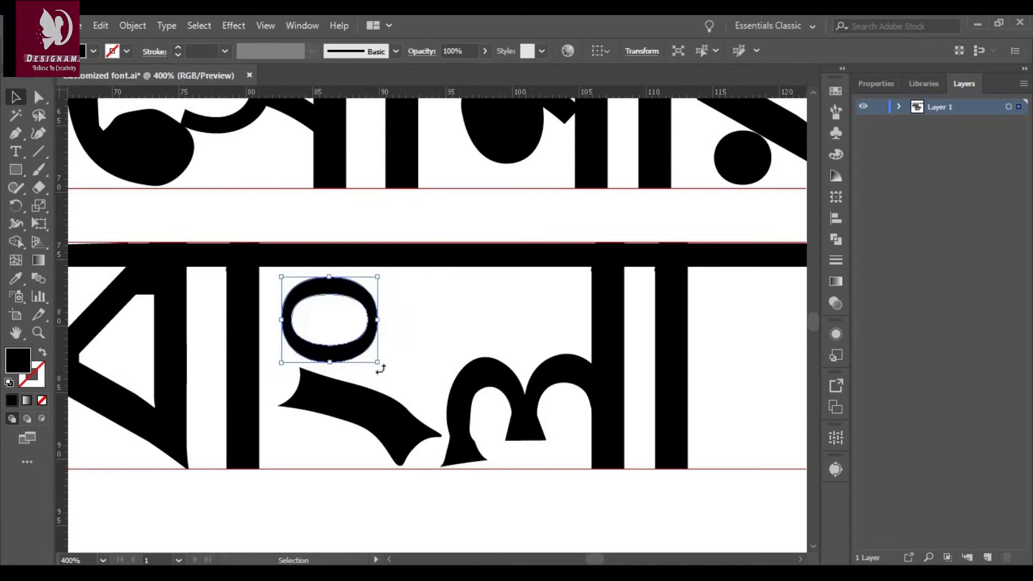
pyautogui.press('a')
pyautogui.moveTo(342, 295)
pyautogui.mouseDown()
pyautogui.moveTo(367, 331)
pyautogui.moveTo(412, 328)
pyautogui.mouseUp()
pyautogui.press('v')
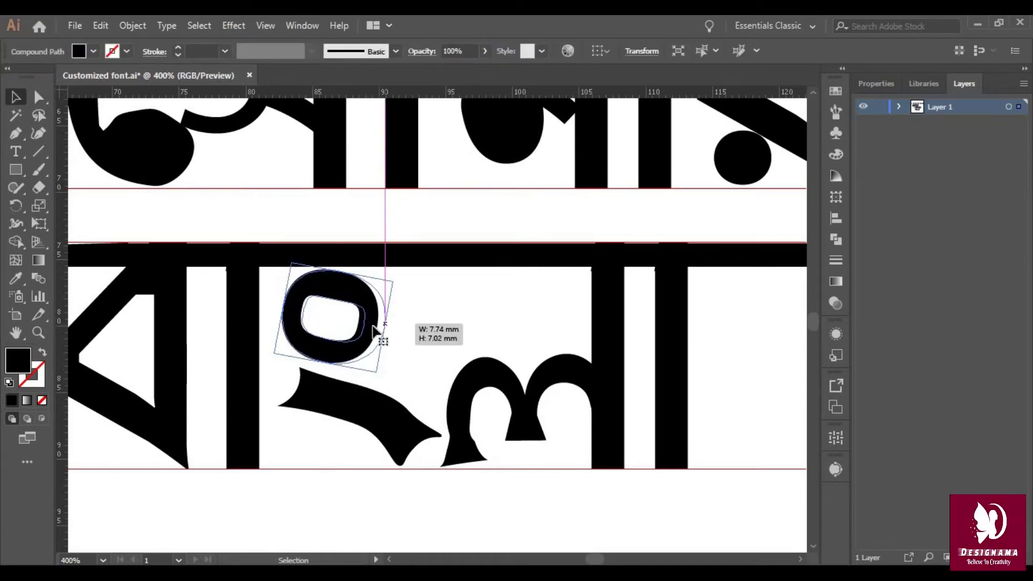
pyautogui.scroll(-1, 335, 519)
pyautogui.click(430, 377)
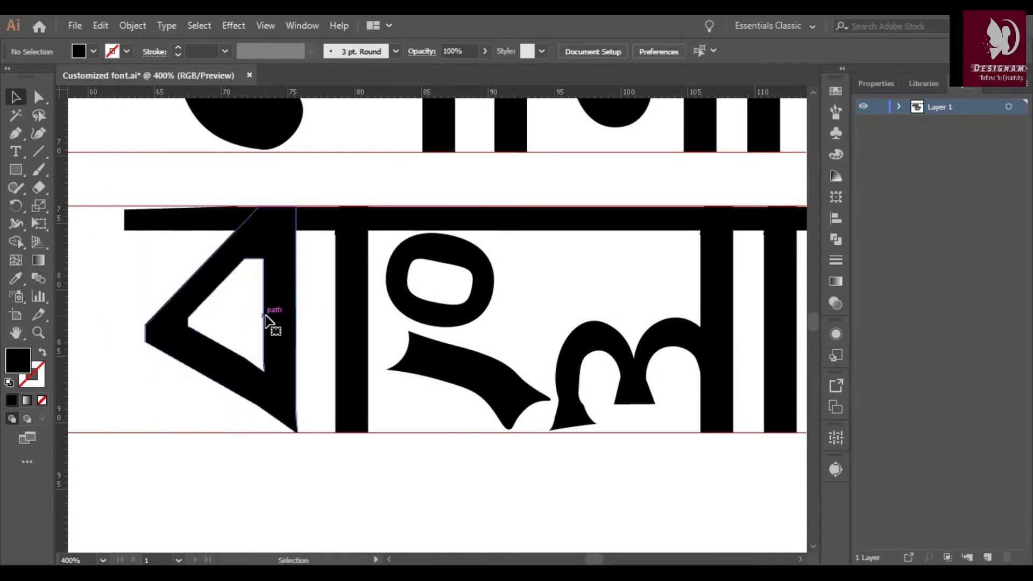
# - Nudge the ব's left anchor up and move its bottom corner down and right
pyautogui.doubleClick(269, 323)
pyautogui.press('a')
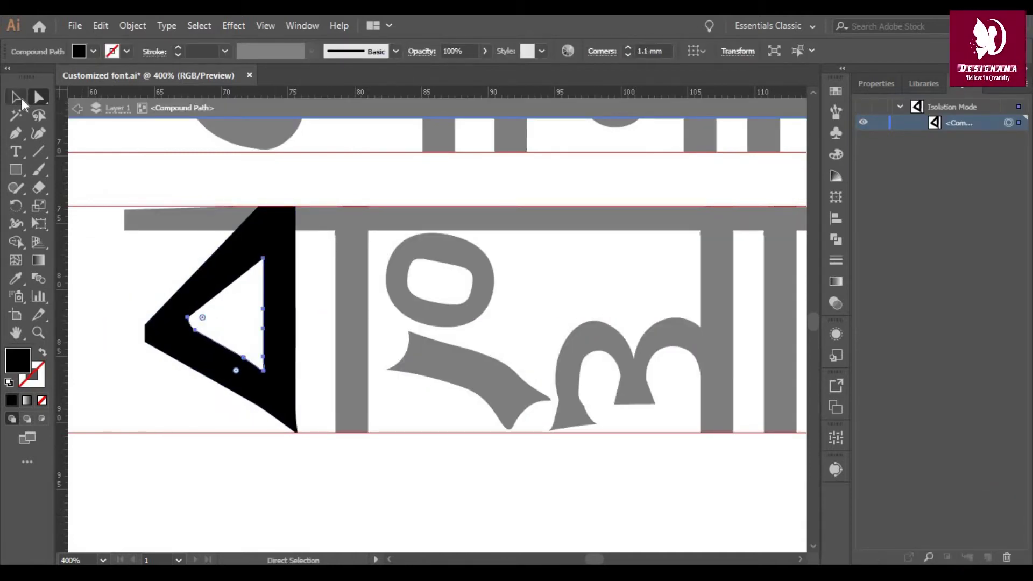
pyautogui.press('Escape')
pyautogui.click(172, 357)
pyautogui.click(279, 419)
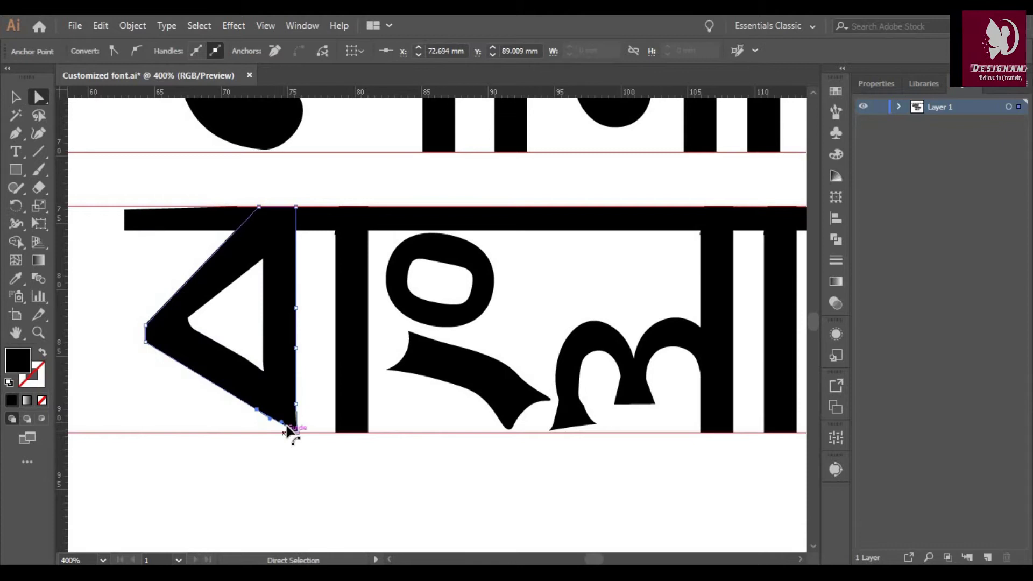
pyautogui.press('Up')
pyautogui.press('Up')
pyautogui.press('Up')
pyautogui.moveTo(257, 414); pyautogui.dragTo(274, 431)
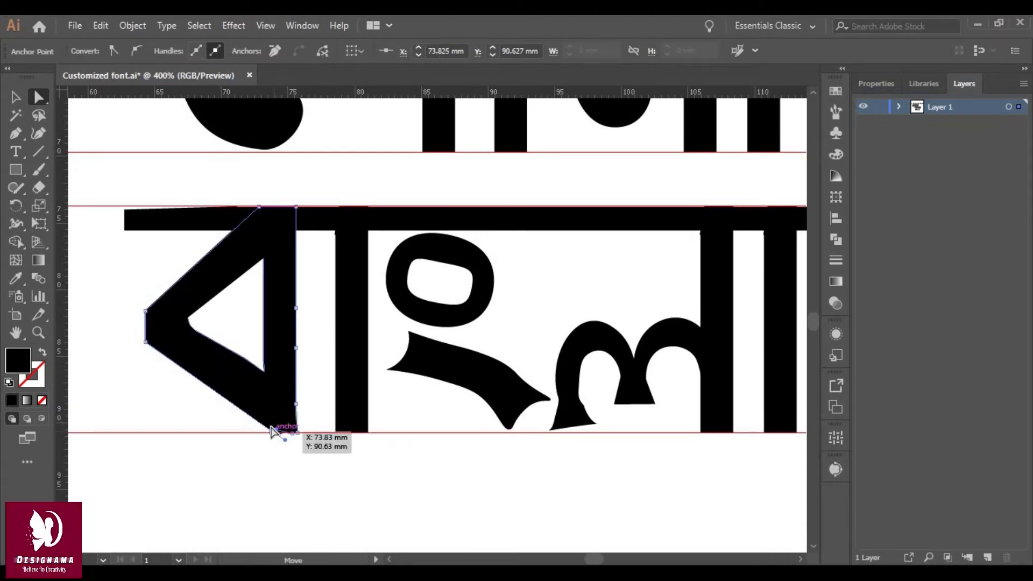
pyautogui.click(279, 437)
pyautogui.keyDown('alt'); pyautogui.scroll(3, 279, 437); pyautogui.keyUp('alt')
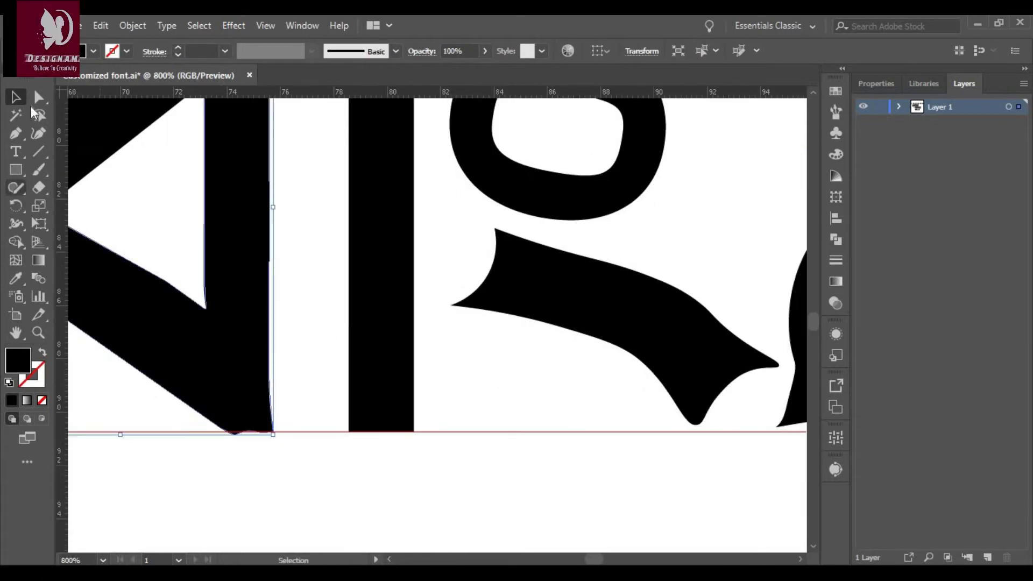
pyautogui.moveTo(235, 429)
pyautogui.mouseDown()
pyautogui.moveTo(244, 443)
pyautogui.moveTo(232, 433)
pyautogui.mouseUp()
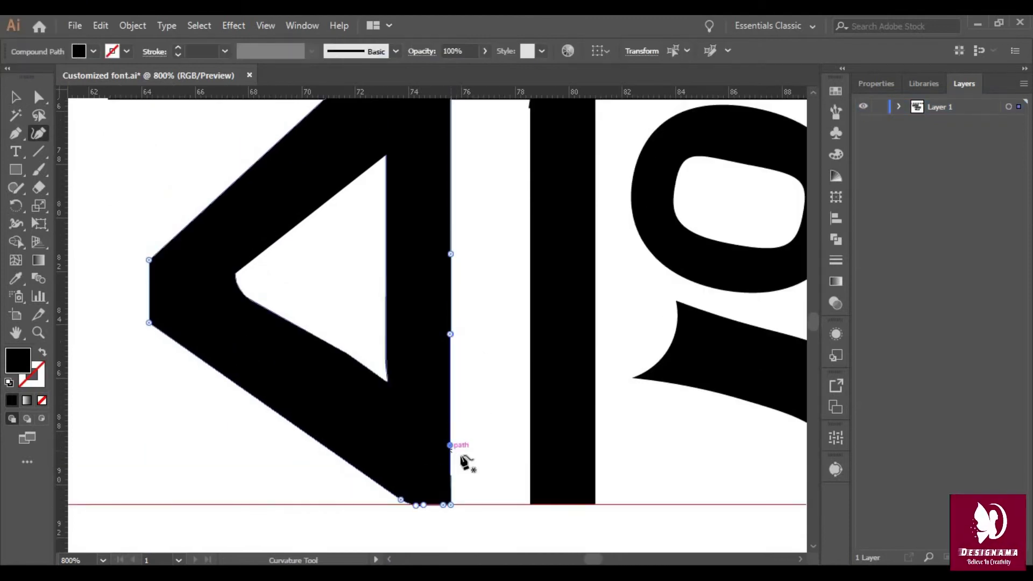
# - Select the ব's left-point anchor and begin curving its bottom corner
pyautogui.scroll(2, 344, 474)
pyautogui.scroll(2, 345, 474)
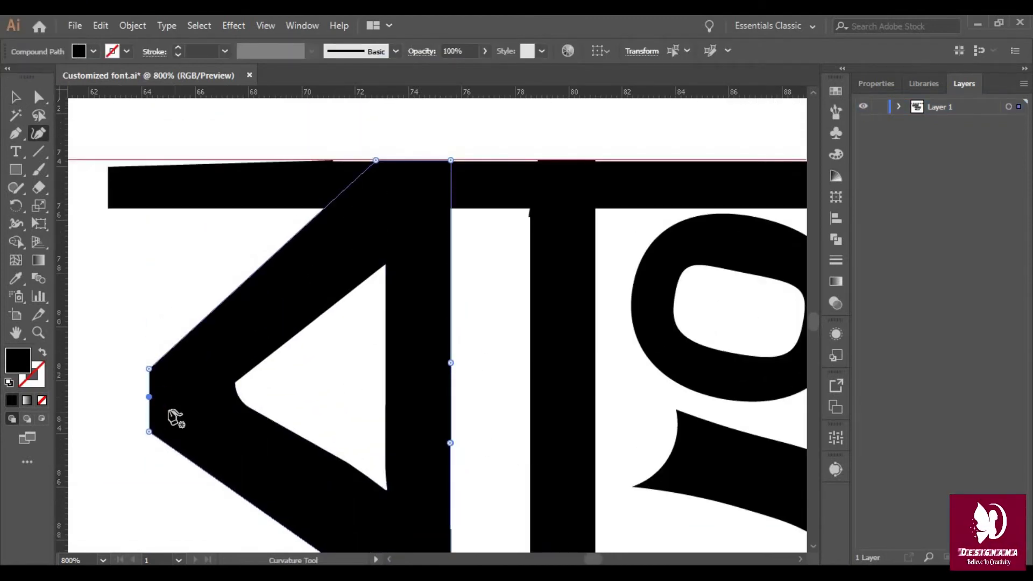
pyautogui.press('a')
pyautogui.click(150, 398)
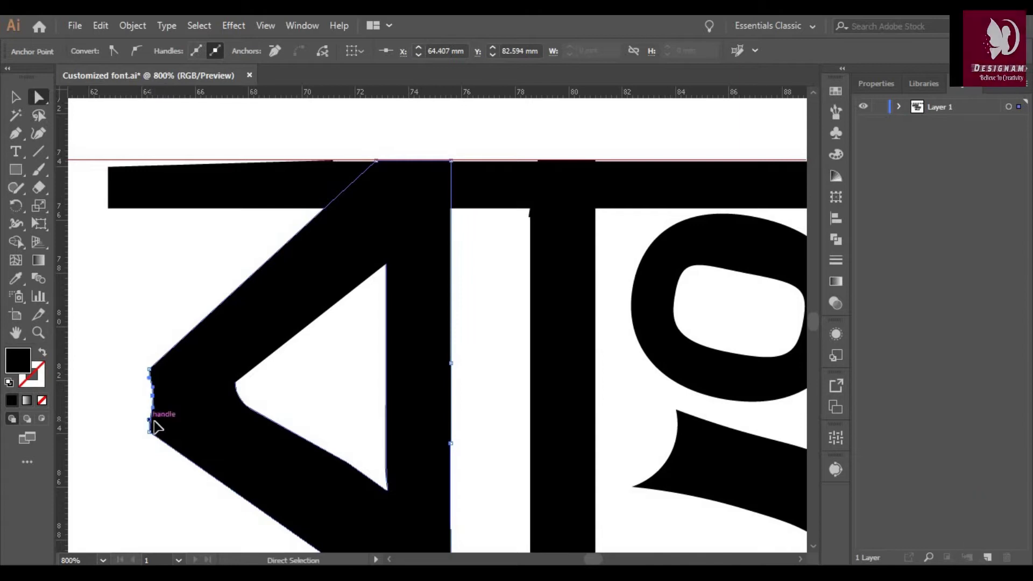
pyautogui.scroll(-2, 403, 525)
pyautogui.scroll(-2, 420, 484)
pyautogui.moveTo(403, 457); pyautogui.dragTo(436, 486)
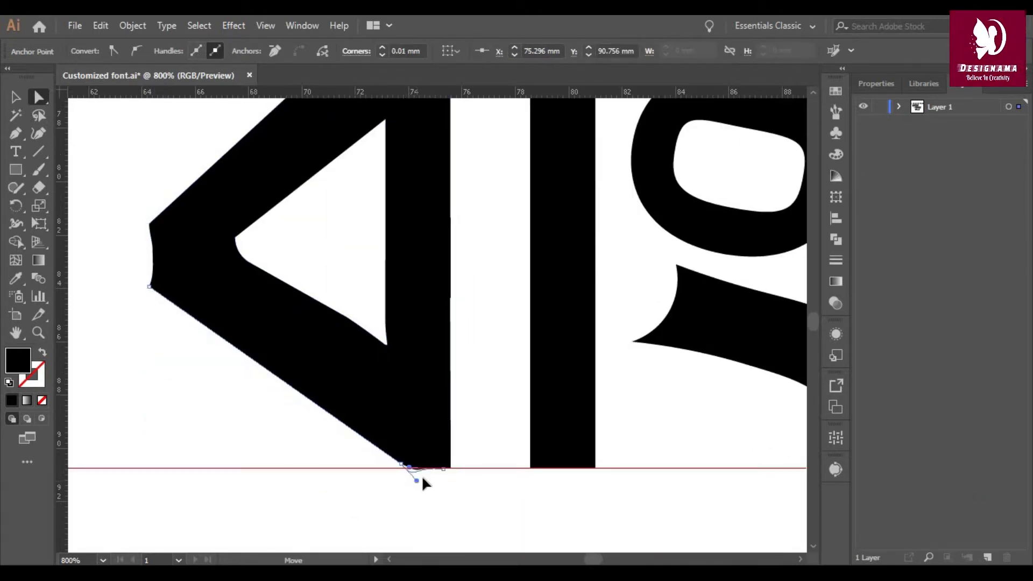
pyautogui.scroll(5, 478, 473)
pyautogui.moveTo(476, 474); pyautogui.dragTo(329, 377)
# - Adjust the bottom anchor's handles so the ব's base curves gently onto the baseline
pyautogui.scroll(3, 254, 489)
pyautogui.moveTo(177, 438); pyautogui.dragTo(234, 438)
pyautogui.scroll(-2, 434, 418)
pyautogui.moveTo(434, 418)
pyautogui.mouseDown()
pyautogui.moveTo(432, 356)
pyautogui.moveTo(369, 387)
pyautogui.mouseUp()
pyautogui.moveTo(300, 410); pyautogui.dragTo(270, 416)
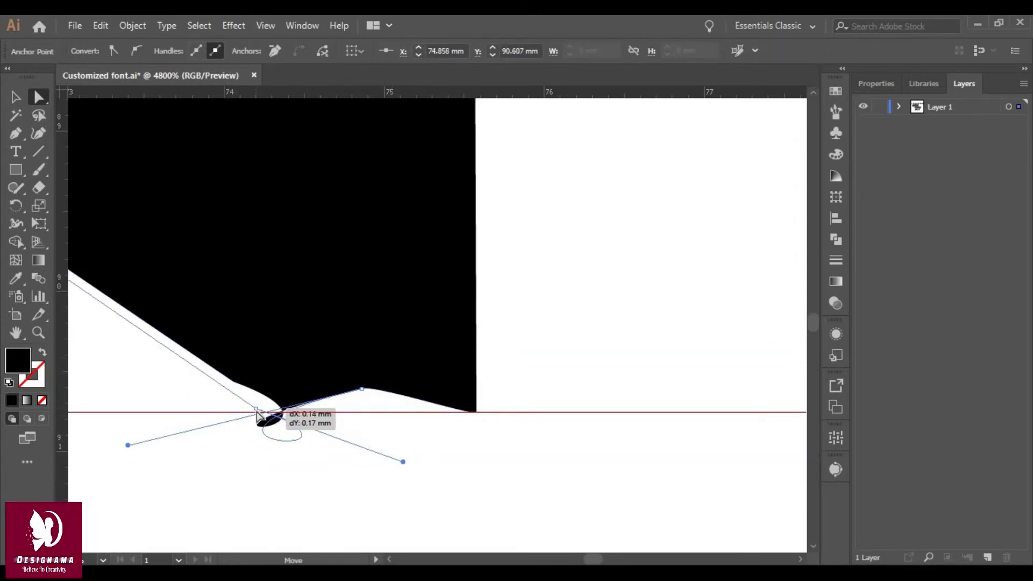
pyautogui.moveTo(254, 341); pyautogui.dragTo(322, 325)
pyautogui.moveTo(356, 413); pyautogui.dragTo(350, 414)
pyautogui.moveTo(322, 324); pyautogui.dragTo(418, 180)
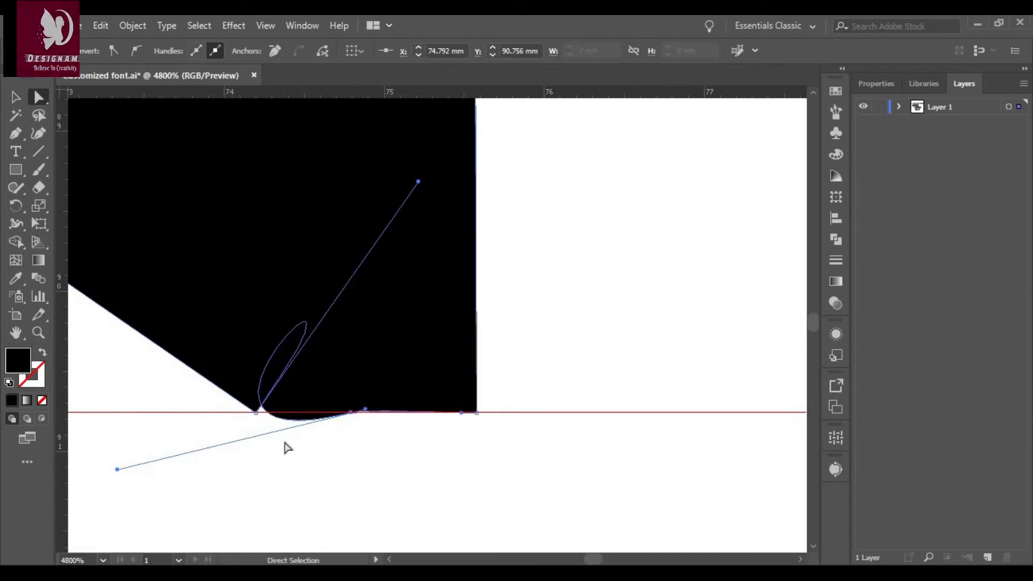
pyautogui.hotkey('shift', '`')
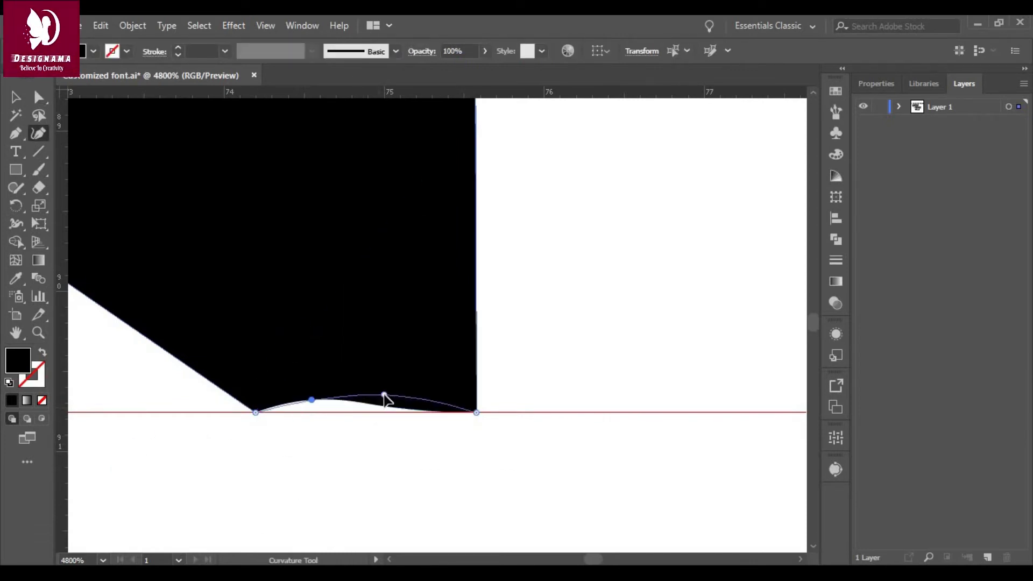
pyautogui.hotkey('ctrl', '0')
# - Flare both top edges of the বা stem outward and shift the letter slightly sideways
pyautogui.press('v')
pyautogui.hotkey('ctrl', 'shift', 'a')
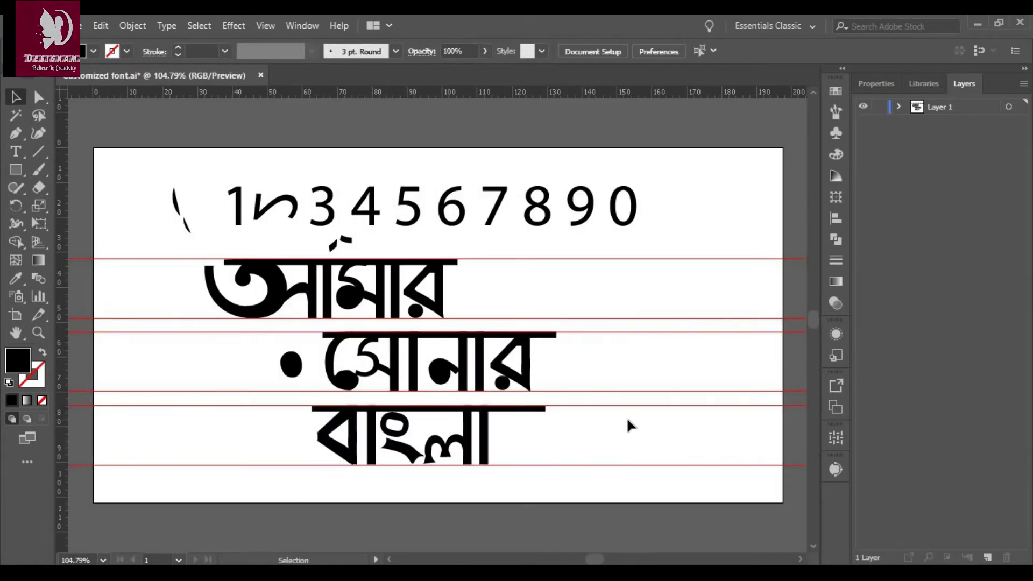
pyautogui.hotkey('ctrl', '+')
pyautogui.hotkey('ctrl', '+')
pyautogui.hotkey('ctrl', '+')
pyautogui.hotkey('ctrl', '+')
pyautogui.scroll(-3, 377, 350)
pyautogui.press('a')
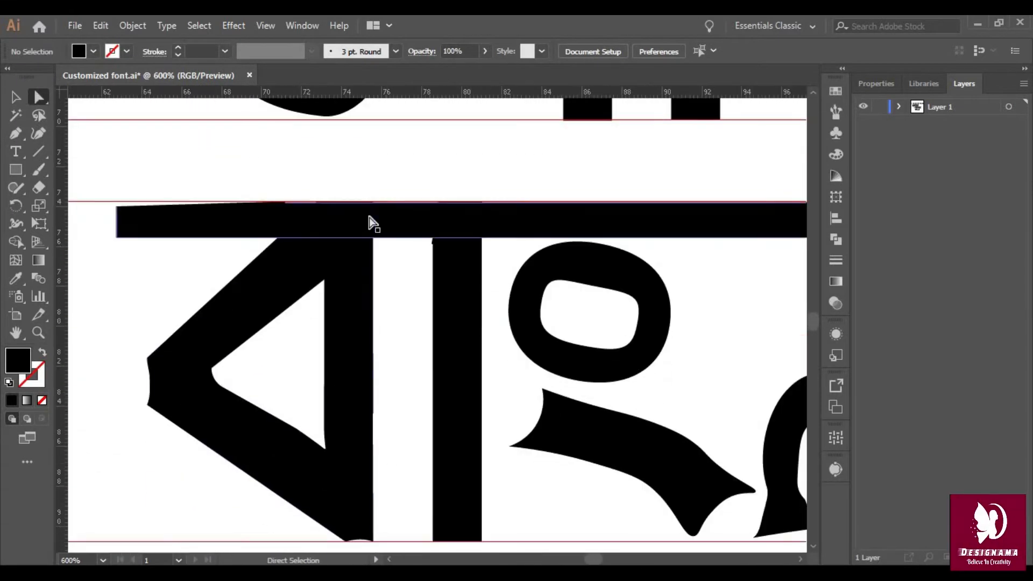
pyautogui.click(367, 211)
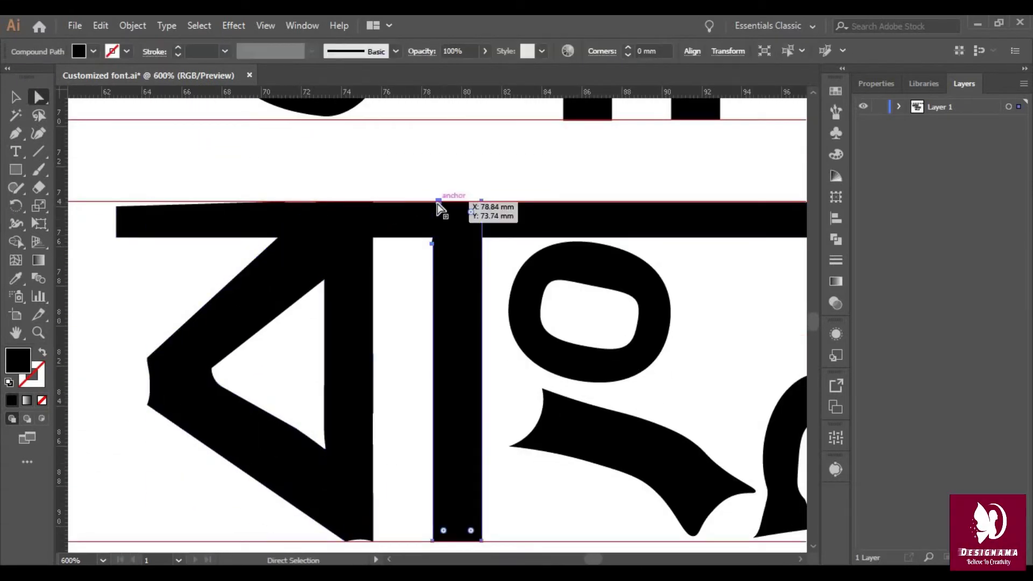
pyautogui.moveTo(483, 203); pyautogui.dragTo(495, 202)
pyautogui.hotkey('ctrl', '+')
pyautogui.hotkey('ctrl', '+')
pyautogui.moveTo(463, 318); pyautogui.dragTo(427, 317)
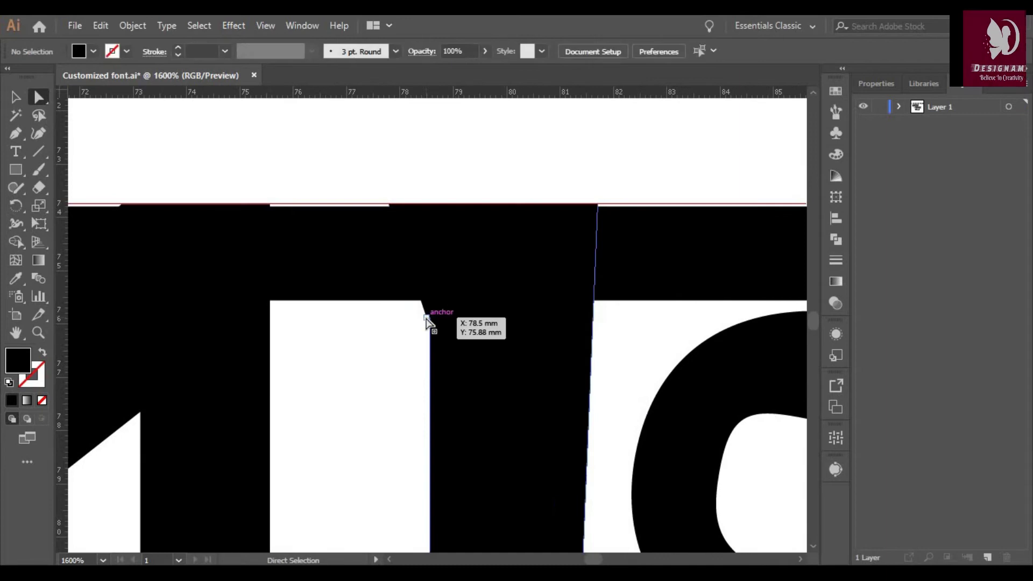
pyautogui.hotkey('ctrl', '-')
pyautogui.hotkey('ctrl', '-')
pyautogui.moveTo(431, 535); pyautogui.dragTo(361, 401)
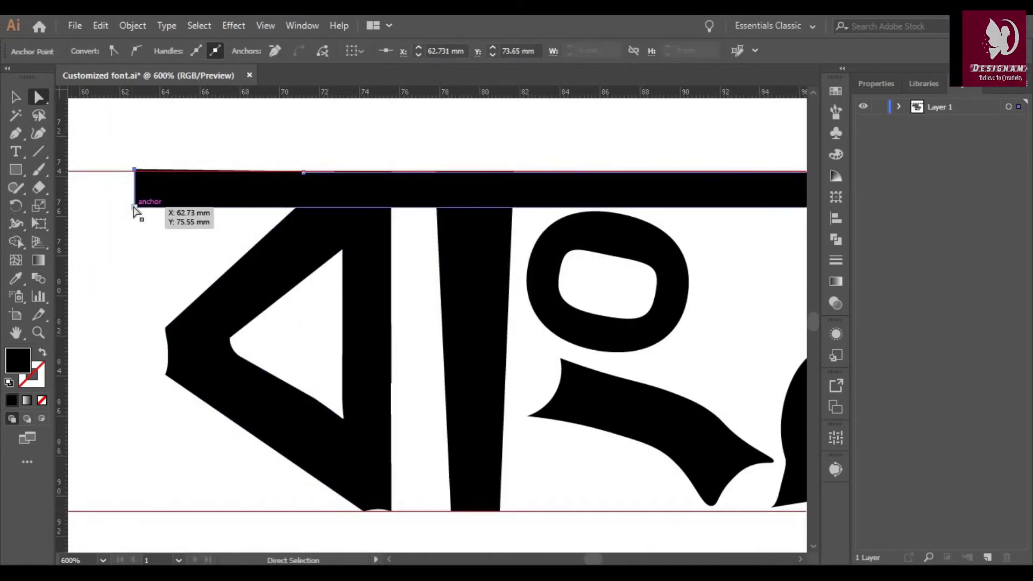
# - Slant the top bar's left end and reshape the anusvara's lower stroke tip
pyautogui.moveTo(138, 208); pyautogui.dragTo(164, 207)
pyautogui.hscroll(10, 802, 560)
pyautogui.hscroll(2, 802, 560)
pyautogui.moveTo(237, 501); pyautogui.dragTo(284, 525)
pyautogui.moveTo(229, 477); pyautogui.dragTo(230, 474)
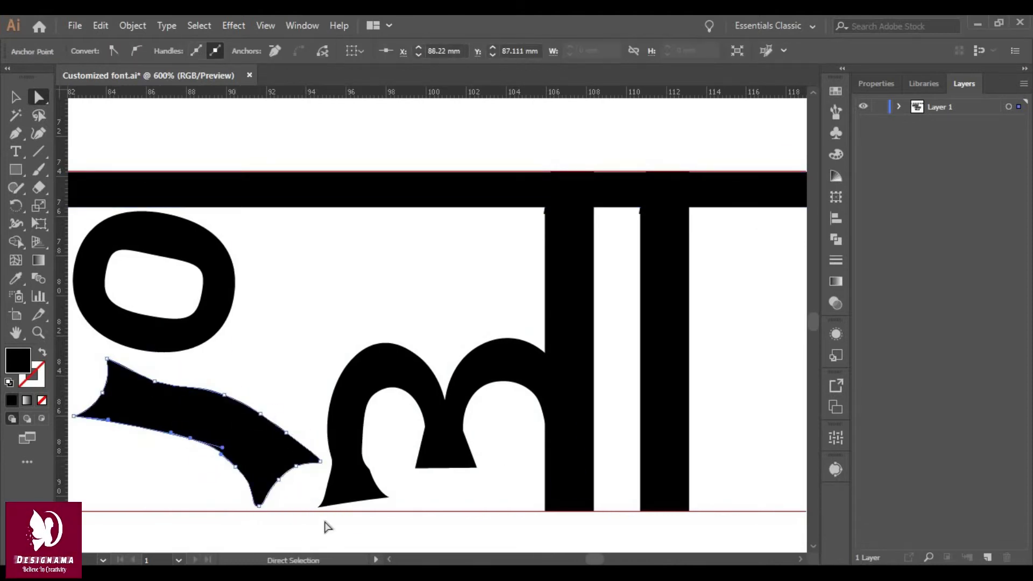
pyautogui.click(107, 359)
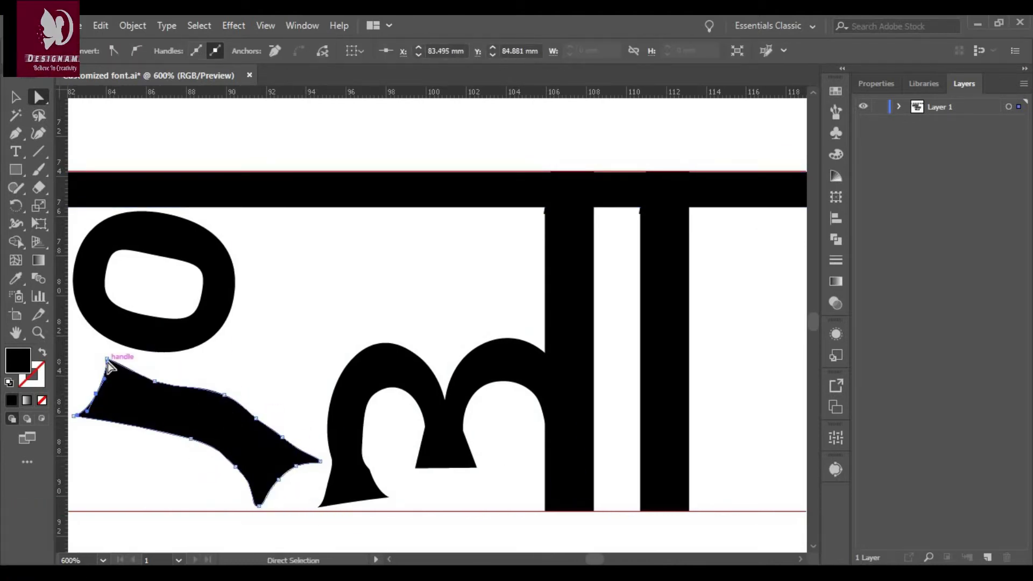
pyautogui.moveTo(107, 359); pyautogui.dragTo(79, 353)
pyautogui.hscroll(-3, 161, 463)
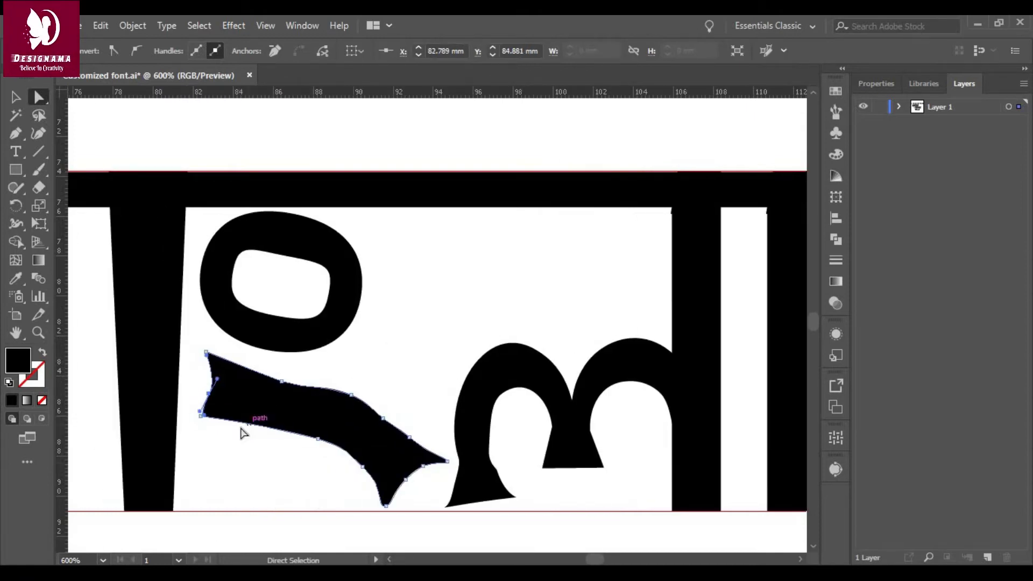
pyautogui.press('Left')
pyautogui.press('Up')
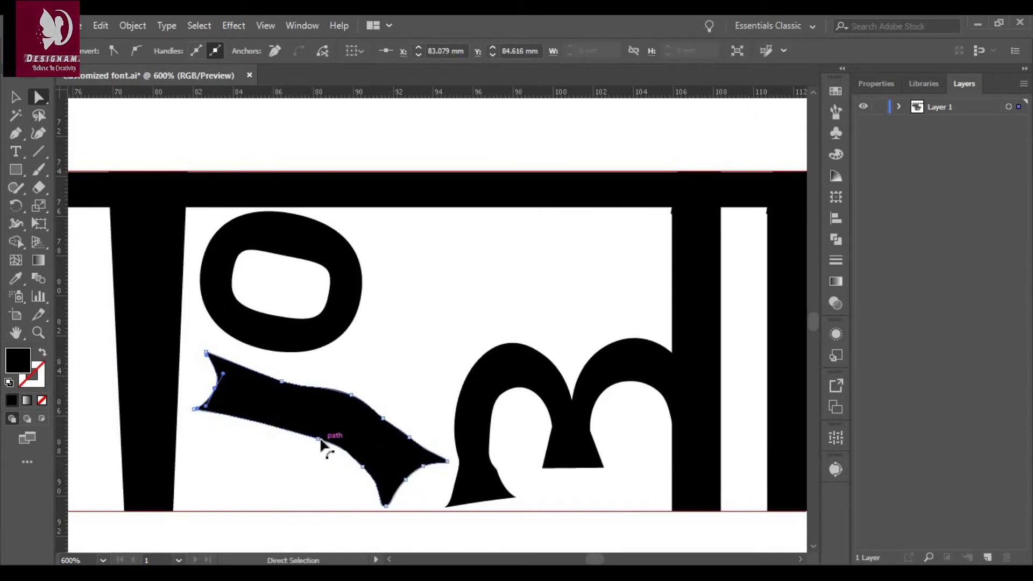
# - Nudge the ল shape into place and drag its stem anchors to taper it
pyautogui.moveTo(490, 455); pyautogui.dragTo(494, 461)
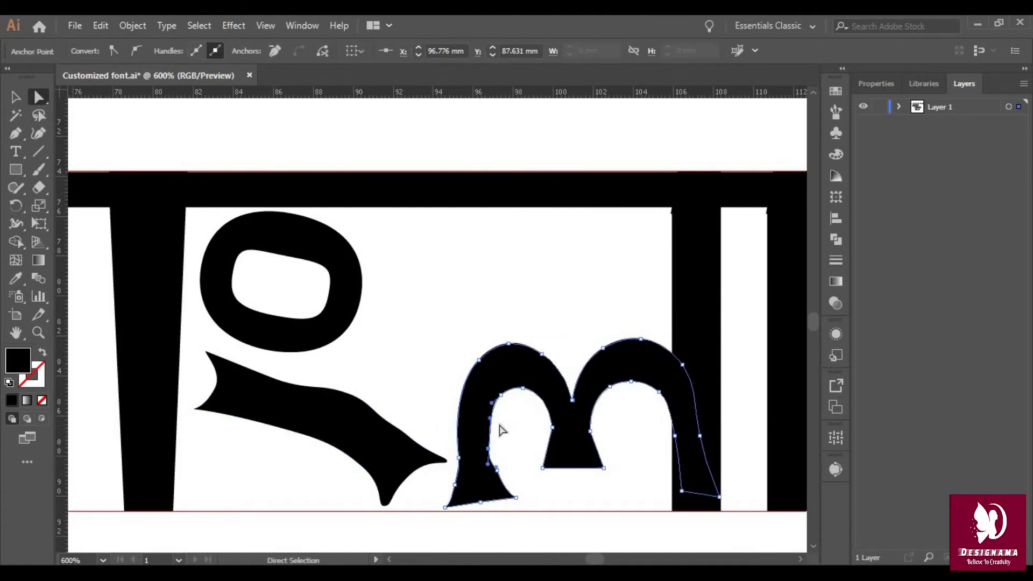
pyautogui.keyDown('alt'); pyautogui.scroll(4, 503, 495); pyautogui.keyUp('alt')
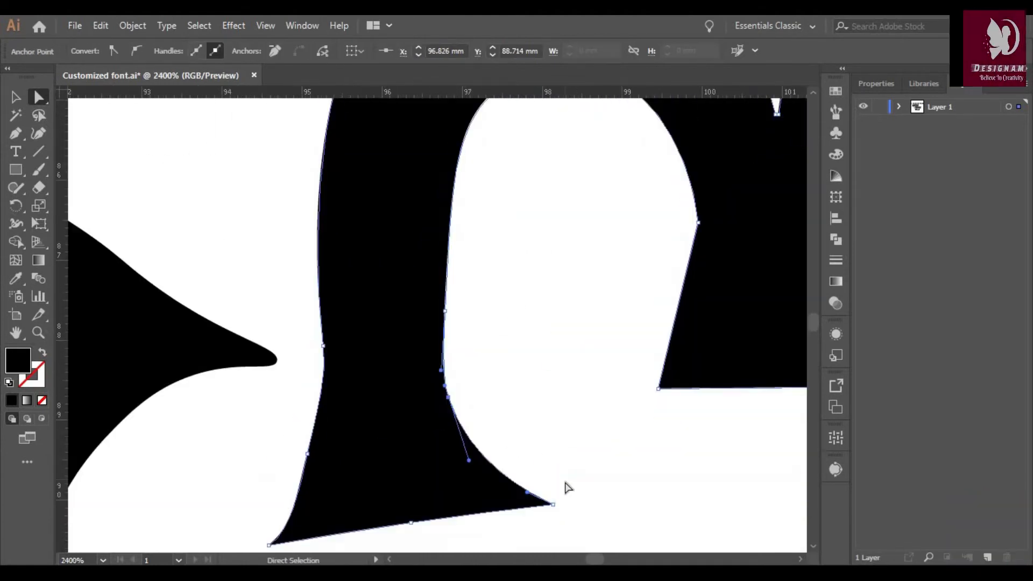
pyautogui.keyDown('alt'); pyautogui.scroll(-4, 699, 388); pyautogui.keyUp('alt')
pyautogui.keyDown('alt'); pyautogui.scroll(1, 538, 280); pyautogui.keyUp('alt')
pyautogui.click(530, 266)
pyautogui.keyDown('alt'); pyautogui.scroll(2, 485, 301); pyautogui.keyUp('alt')
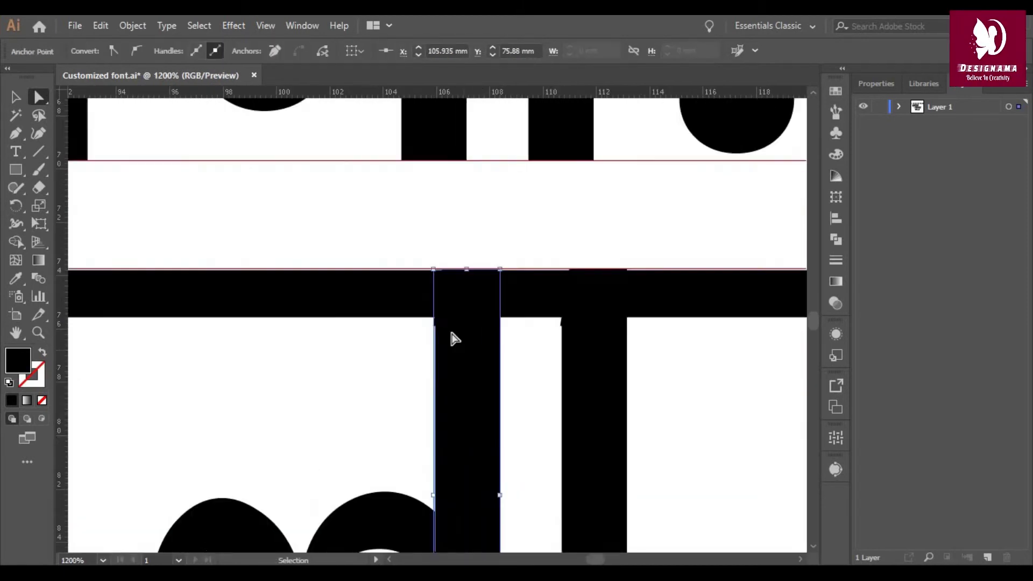
pyautogui.keyDown('alt'); pyautogui.scroll(1, 452, 339); pyautogui.keyUp('alt')
pyautogui.moveTo(440, 335); pyautogui.dragTo(428, 323)
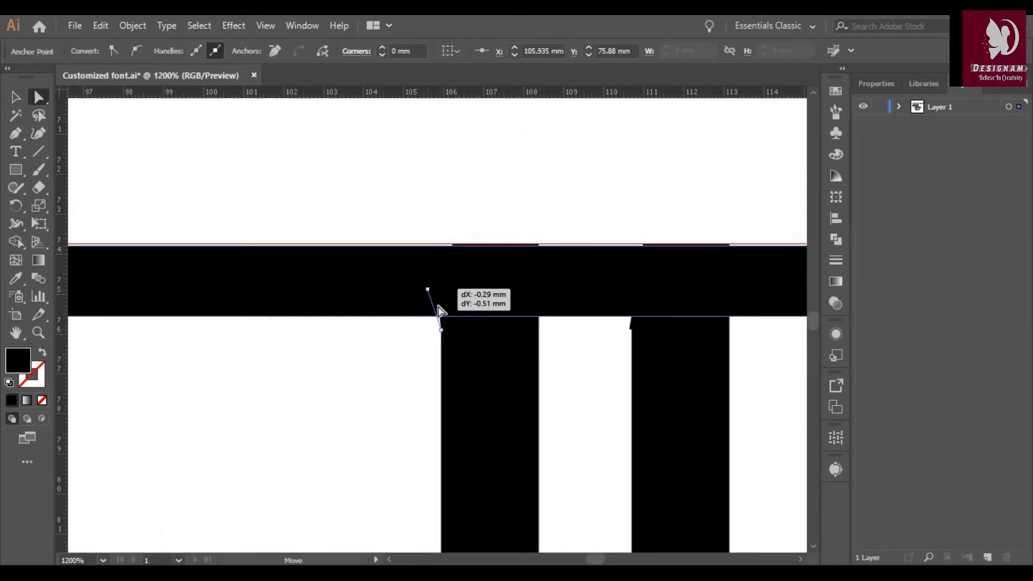
pyautogui.scroll(-4, 458, 394)
pyautogui.scroll(4, 465, 434)
pyautogui.keyDown('alt'); pyautogui.scroll(-1, 464, 229); pyautogui.keyUp('alt')
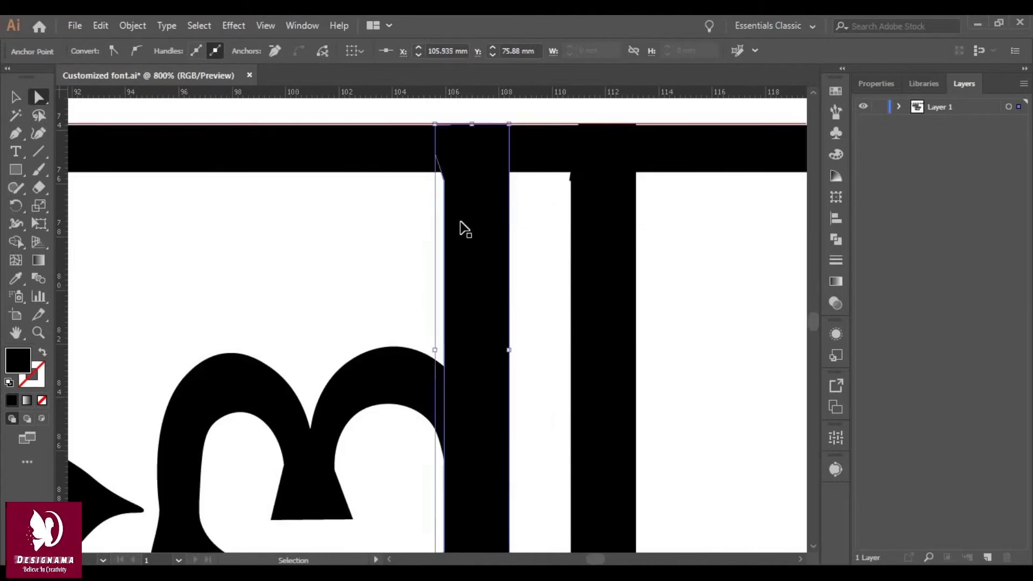
pyautogui.moveTo(517, 188); pyautogui.dragTo(527, 188)
pyautogui.scroll(1, 528, 188)
# - Pull the right stem's top corners outward and bring the headline's right end inward
pyautogui.moveTo(571, 227); pyautogui.dragTo(562, 235)
pyautogui.moveTo(636, 179); pyautogui.dragTo(663, 178)
pyautogui.scroll(-3, 648, 322)
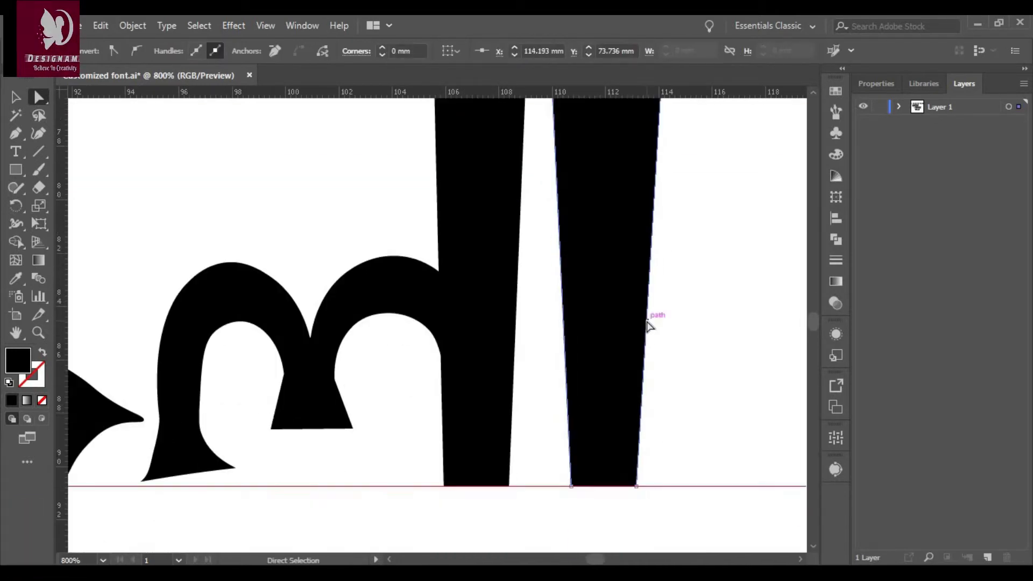
pyautogui.scroll(2, 648, 322)
pyautogui.moveTo(436, 175); pyautogui.dragTo(425, 180)
pyautogui.hscroll(7, 588, 351)
pyautogui.scroll(2, 588, 351)
pyautogui.moveTo(692, 237); pyautogui.dragTo(405, 237)
pyautogui.hotkey('ctrl', '0')
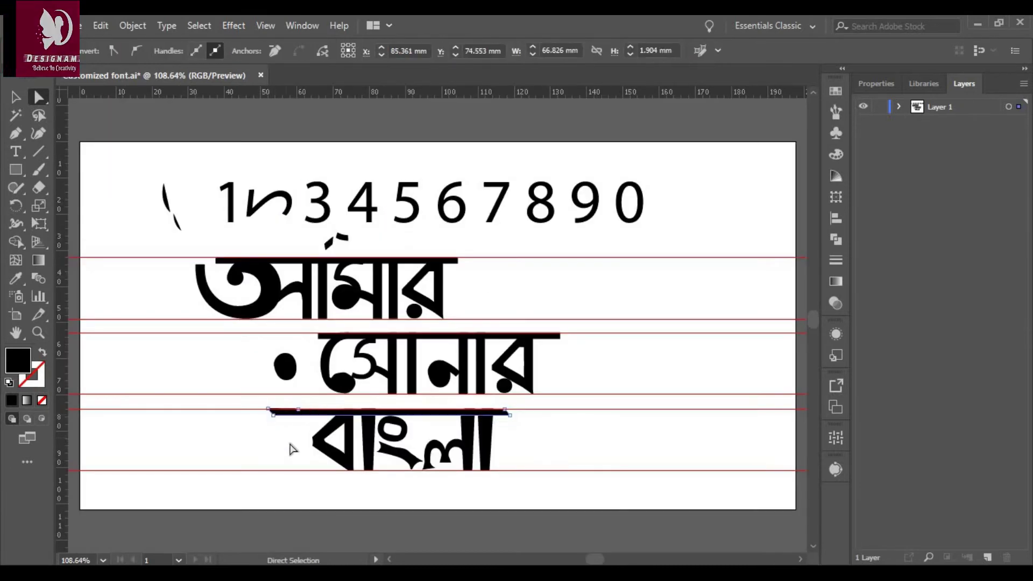
# - Drag the বাংলা headline's left anchors right to shorten its slanted end
pyautogui.scroll(3, 293, 447)
pyautogui.hscroll(-4, 201, 332)
pyautogui.moveTo(185, 325); pyautogui.dragTo(327, 325)
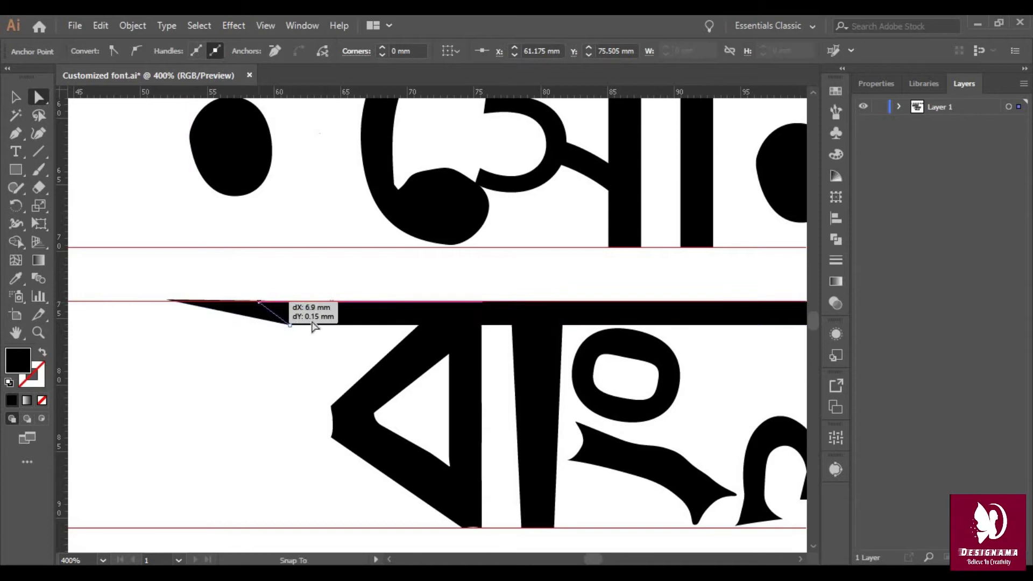
pyautogui.moveTo(173, 300); pyautogui.dragTo(294, 308)
pyautogui.hotkey('ctrl', '0')
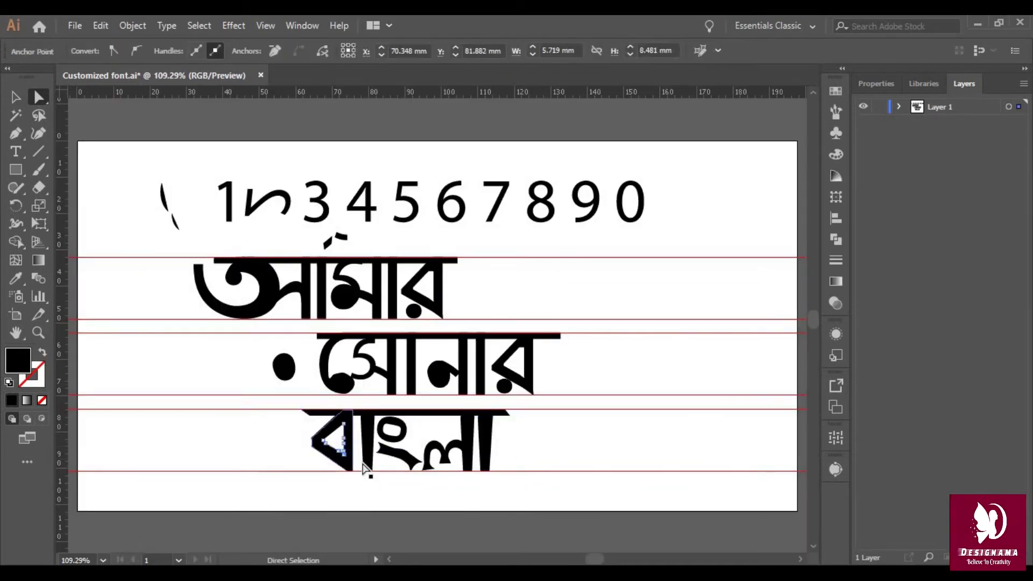
# - Move the round dot beside সোনার to the right of the 0
pyautogui.click(489, 466)
pyautogui.click(492, 538)
pyautogui.press('v')
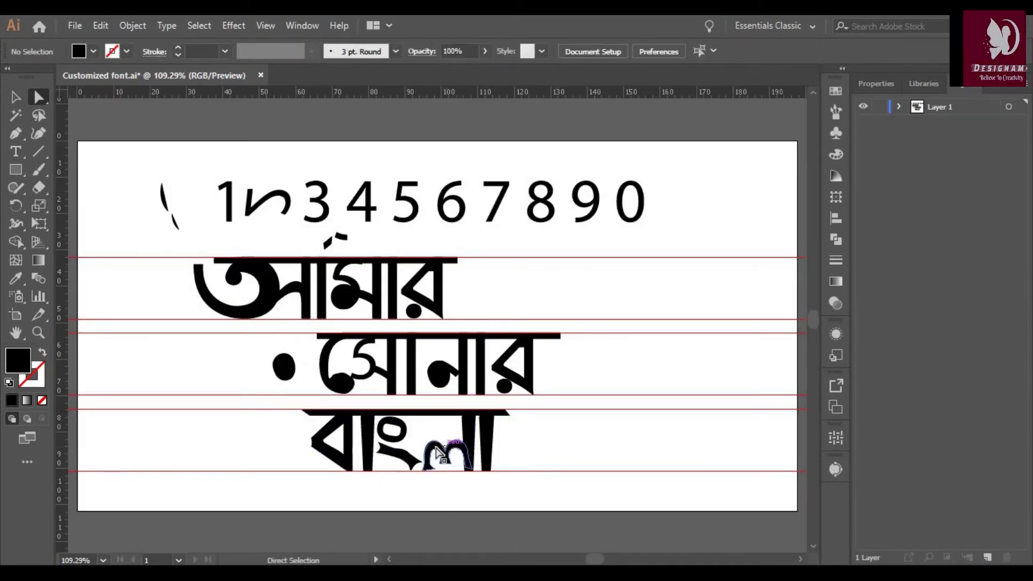
pyautogui.click(452, 456)
pyautogui.click(401, 456)
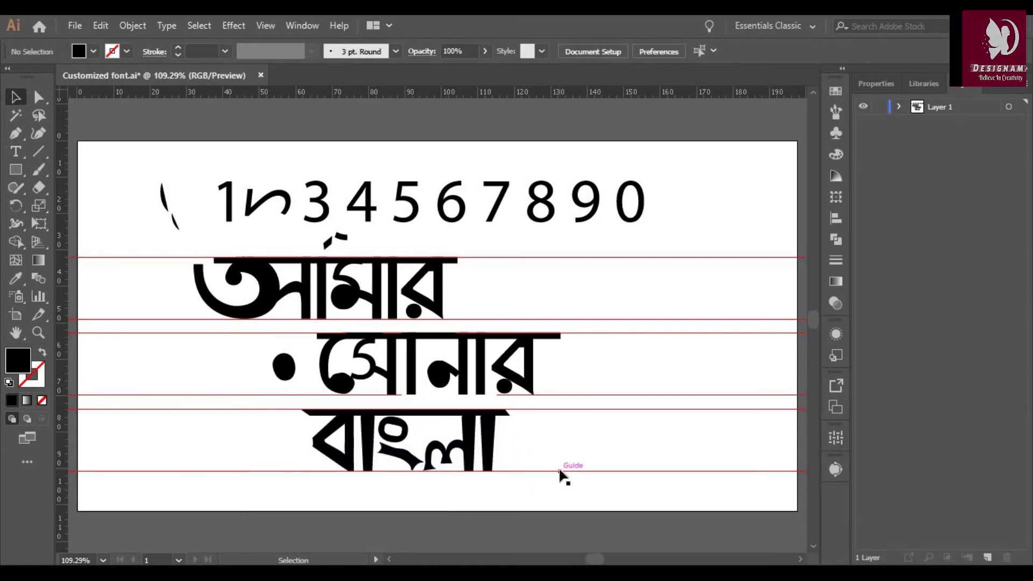
pyautogui.moveTo(284, 368); pyautogui.dragTo(685, 210)
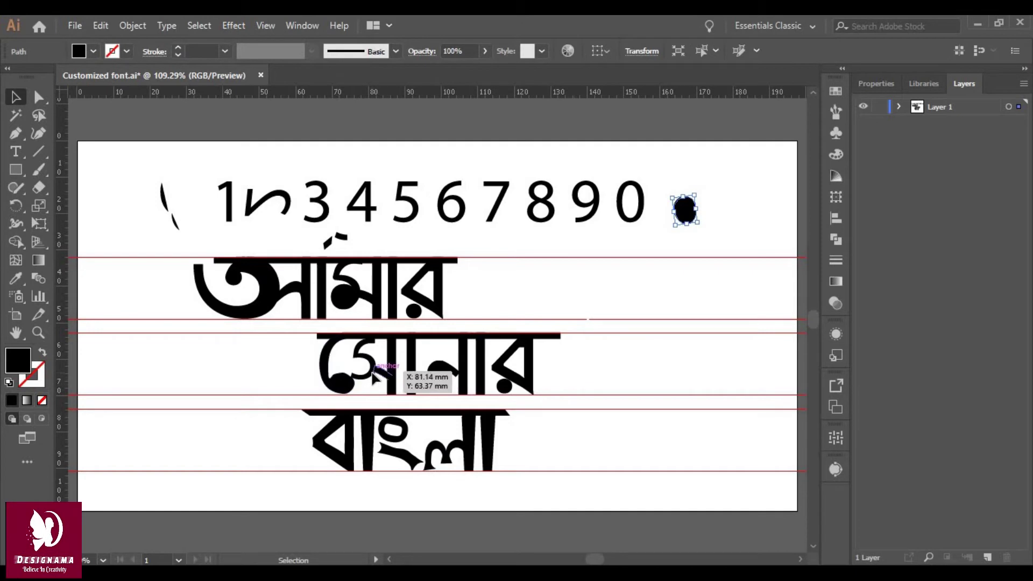
# - Pull the ে curl's lower-left anchor up and reshape its bottom corner and tail
pyautogui.hotkey('ctrl', '+')
pyautogui.hotkey('ctrl', '+')
pyautogui.hotkey('ctrl', '+')
pyautogui.press('a')
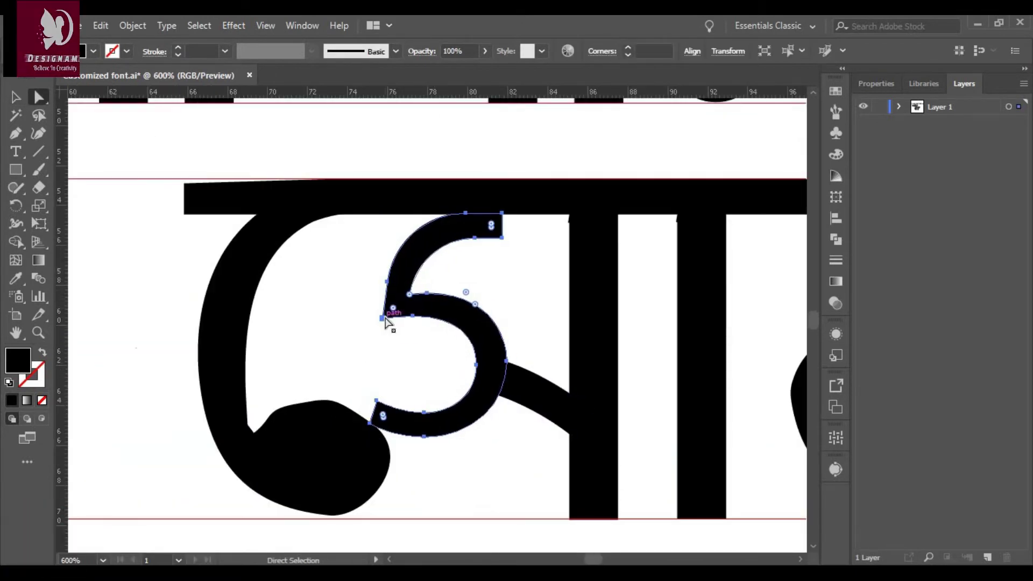
pyautogui.click(384, 318)
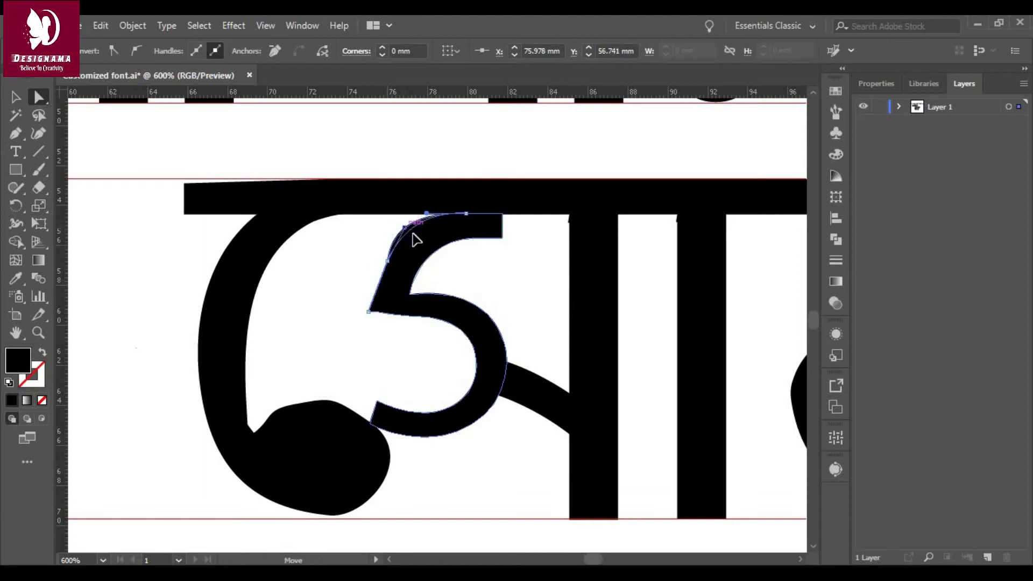
pyautogui.moveTo(425, 341)
pyautogui.mouseDown()
pyautogui.moveTo(435, 341)
pyautogui.moveTo(409, 291)
pyautogui.moveTo(425, 285)
pyautogui.mouseUp()
pyautogui.click(445, 302)
pyautogui.click(405, 295)
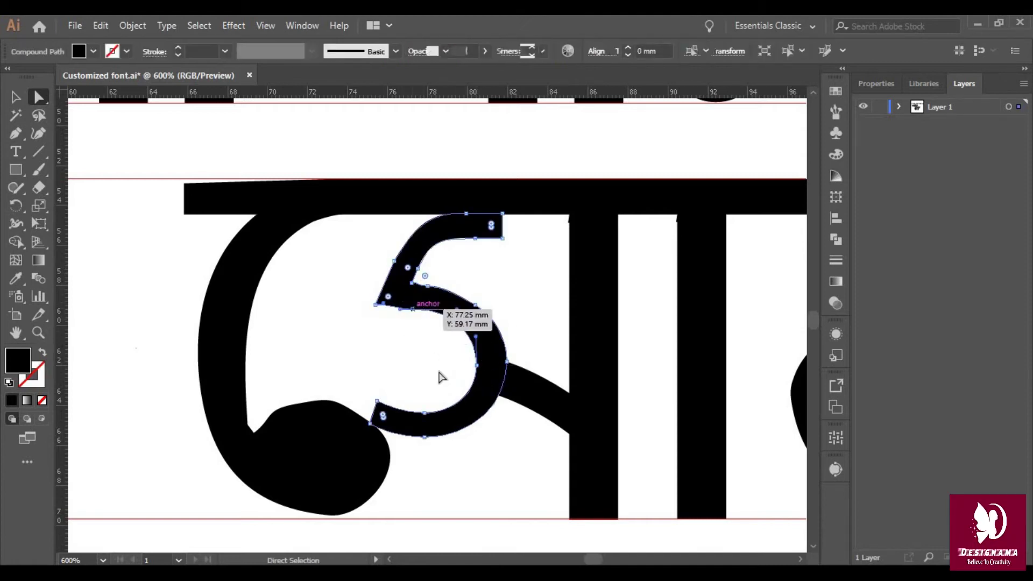
pyautogui.click(420, 317)
pyautogui.moveTo(370, 423); pyautogui.dragTo(400, 436)
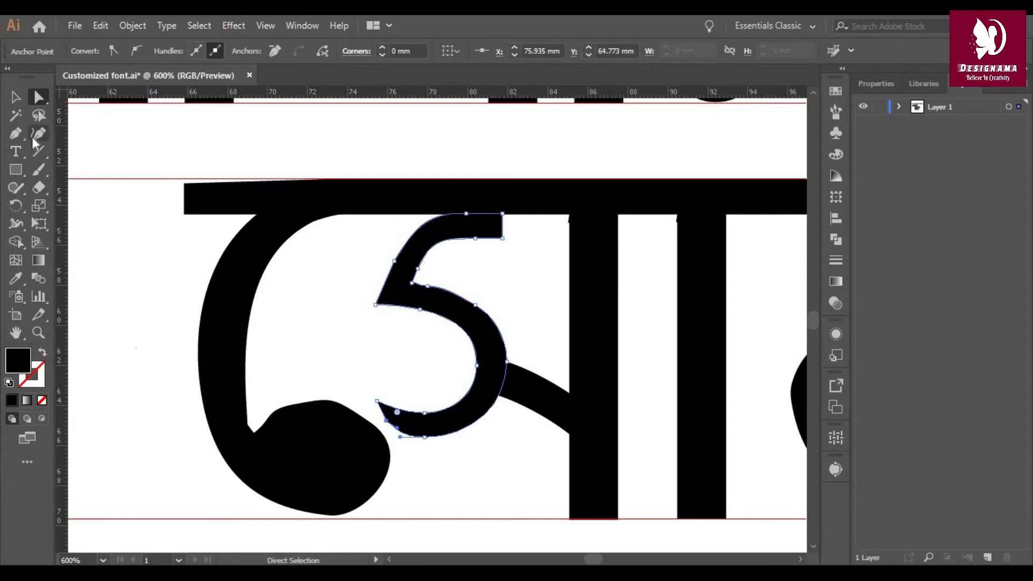
pyautogui.click(37, 133)
pyautogui.click(401, 439)
pyautogui.moveTo(377, 401); pyautogui.dragTo(391, 408)
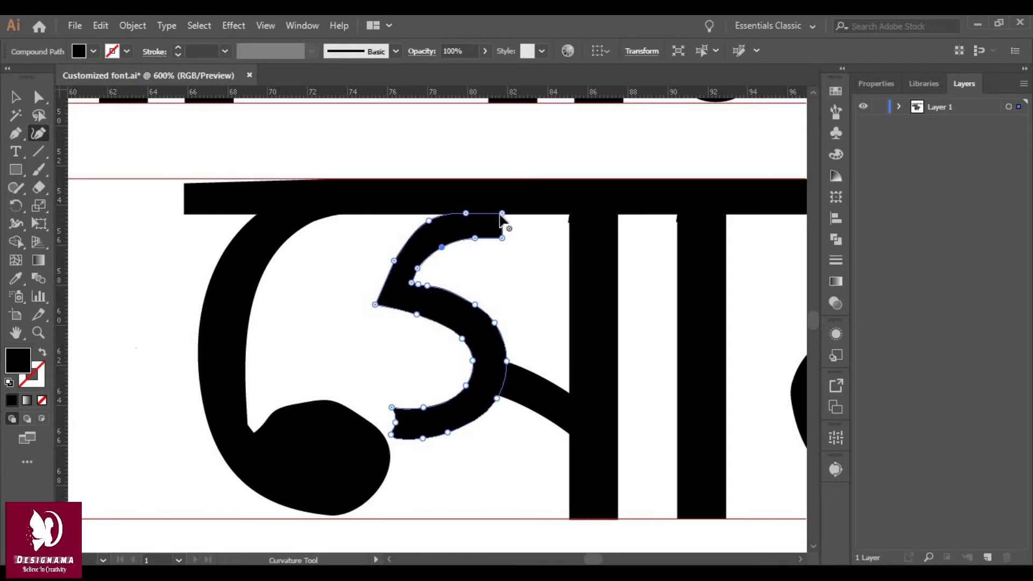
pyautogui.hotkey('ctrl', 'z')
pyautogui.hotkey('ctrl', 'z')
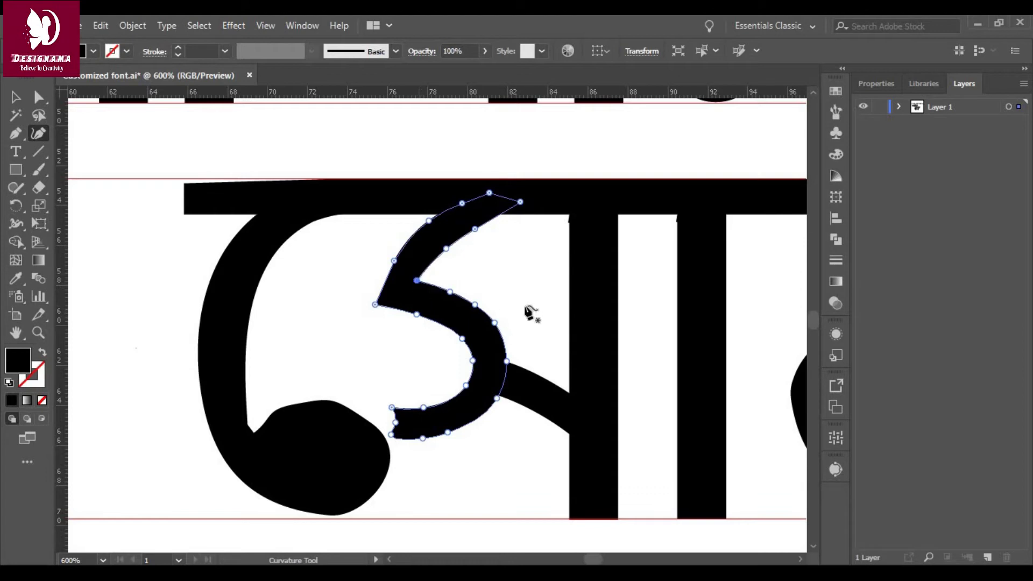
# - Rotate the ে curl by its bounding box so it tilts under the headline
pyautogui.press('v')
pyautogui.moveTo(517, 445)
pyautogui.mouseDown()
pyautogui.moveTo(493, 459)
pyautogui.moveTo(506, 449)
pyautogui.moveTo(515, 467)
pyautogui.mouseUp()
pyautogui.click(466, 426)
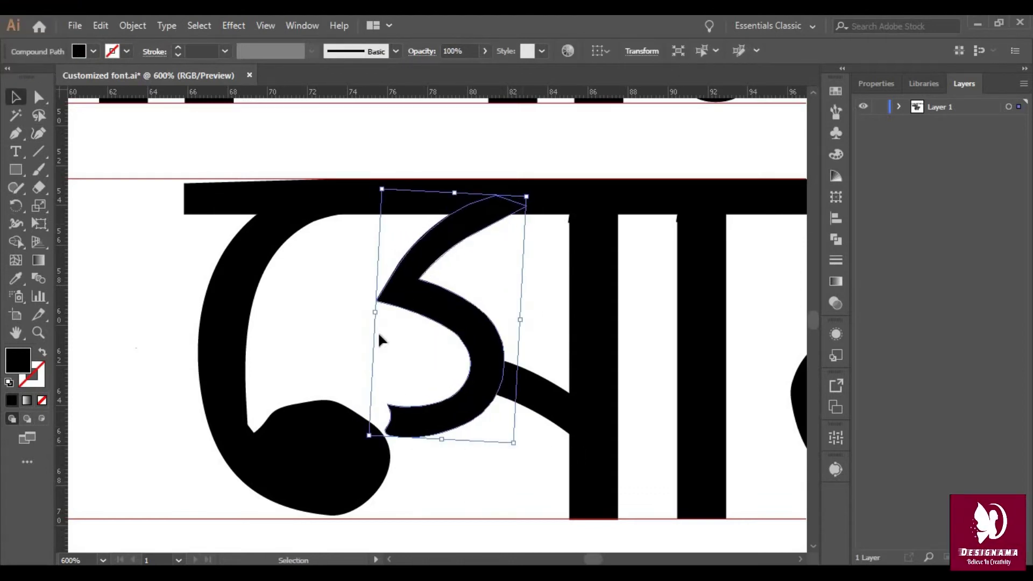
pyautogui.click(492, 467)
pyautogui.hotkey('ctrl', '0')
pyautogui.scroll(4, 462, 335)
pyautogui.click(328, 307)
pyautogui.moveTo(393, 439)
pyautogui.mouseDown()
pyautogui.moveTo(389, 449)
pyautogui.moveTo(365, 431)
pyautogui.mouseUp()
pyautogui.click(350, 330)
pyautogui.click(369, 431)
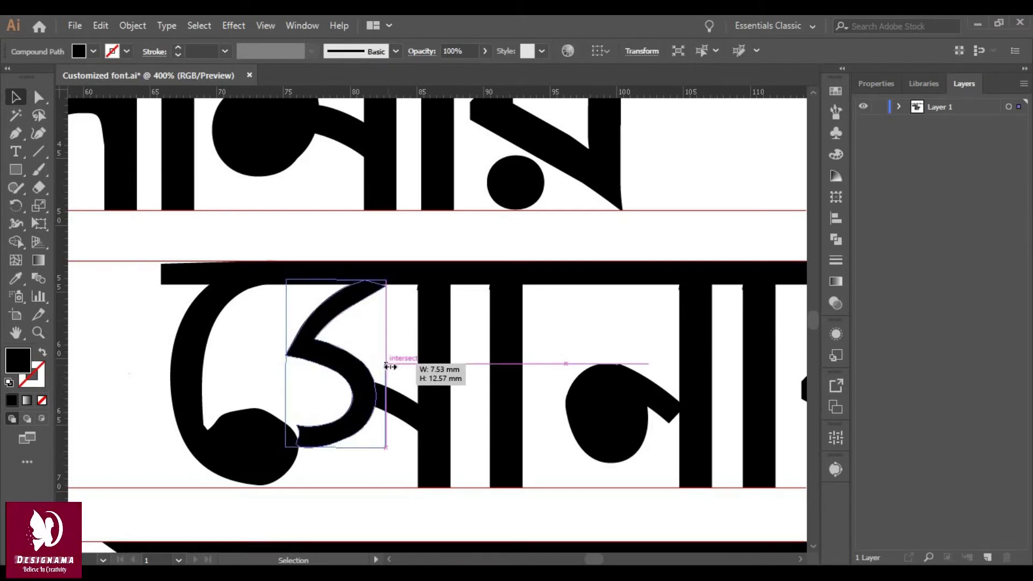
pyautogui.click(398, 407)
# - Flare the সোনার stem's top corners outward and resize the ো tail piece
pyautogui.scroll(3, 423, 295)
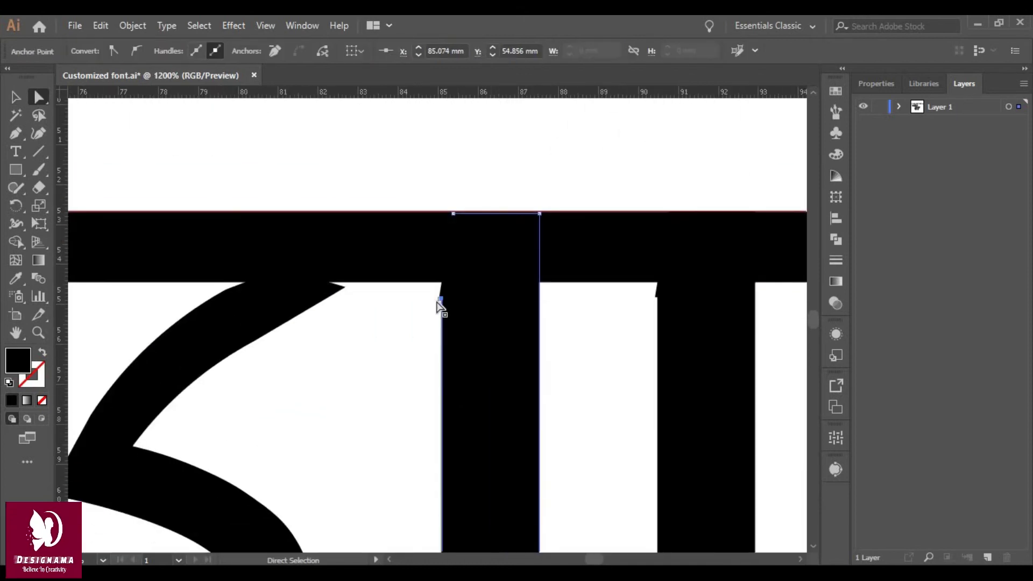
pyautogui.moveTo(438, 298); pyautogui.dragTo(413, 298)
pyautogui.moveTo(528, 222); pyautogui.dragTo(582, 213)
pyautogui.hotkey('ctrl', '0')
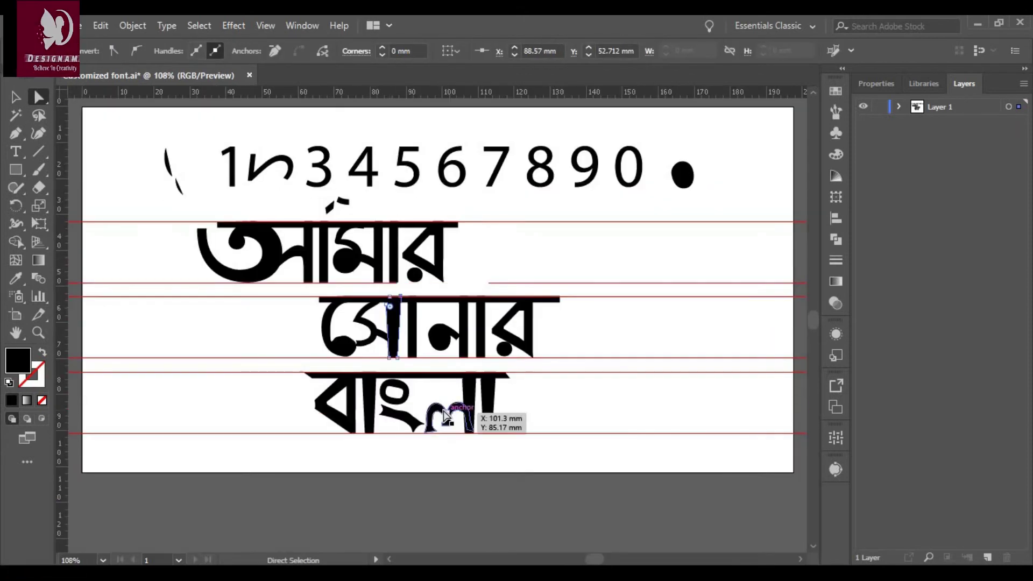
pyautogui.scroll(3, 395, 314)
pyautogui.moveTo(389, 446); pyautogui.dragTo(393, 445)
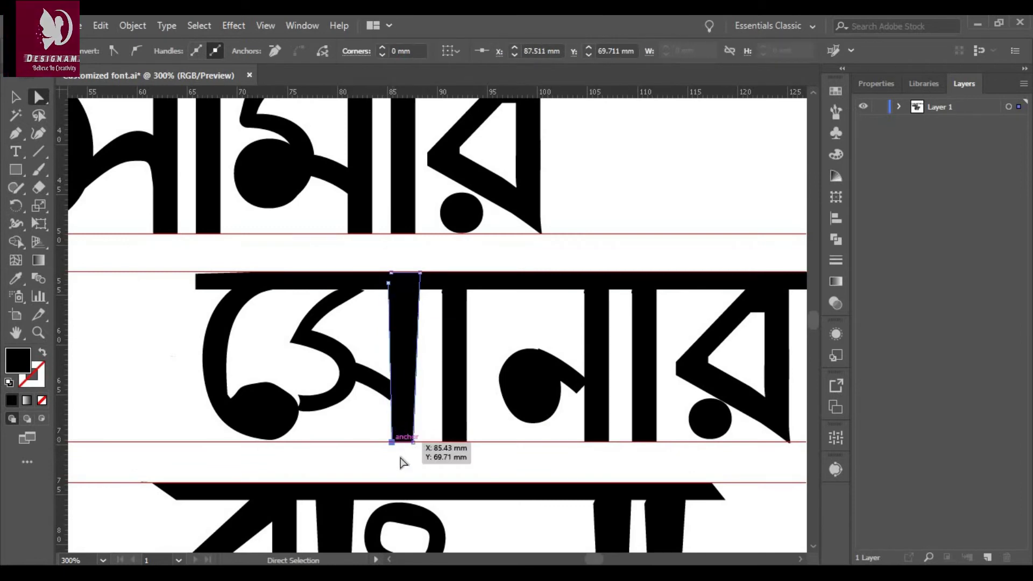
pyautogui.click(398, 401)
pyautogui.press('v')
pyautogui.moveTo(374, 380); pyautogui.dragTo(366, 396)
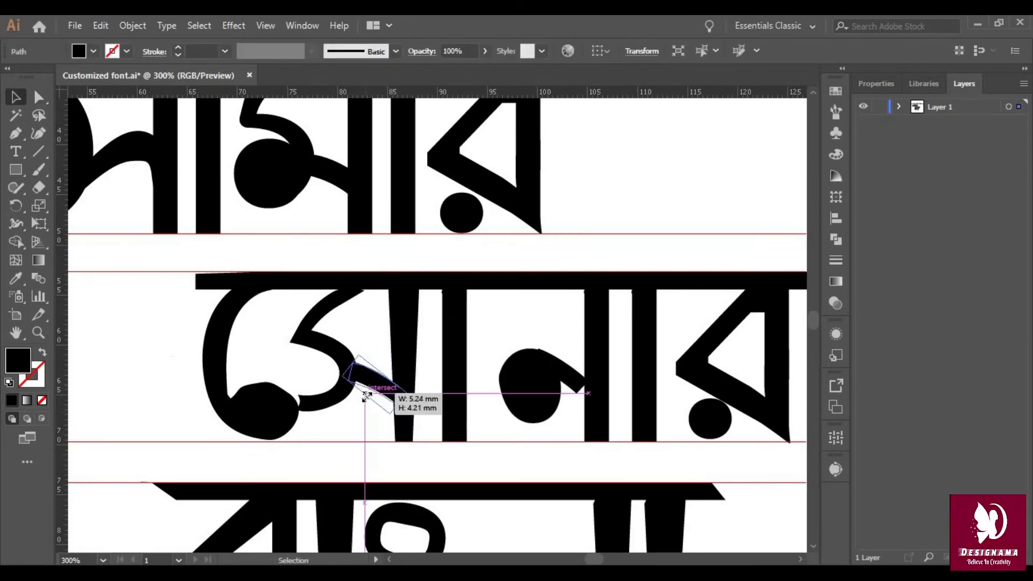
# - Move the curl's top tip left and up and reshape its inner curves
pyautogui.hotkey('ctrl', '+')
pyautogui.hotkey('ctrl', '+')
pyautogui.hotkey('ctrl', '+')
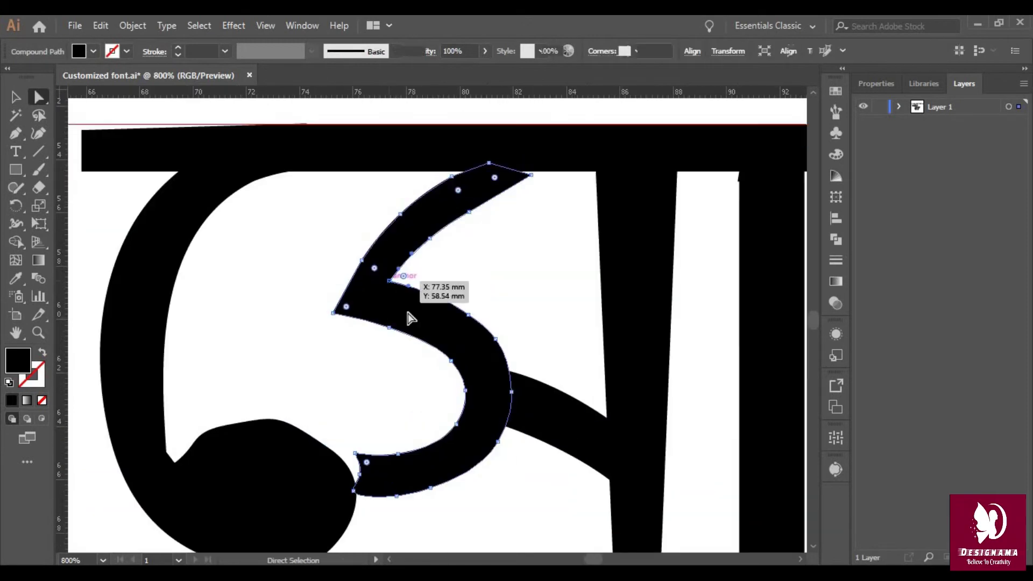
pyautogui.click(545, 177)
pyautogui.moveTo(545, 172); pyautogui.dragTo(479, 161)
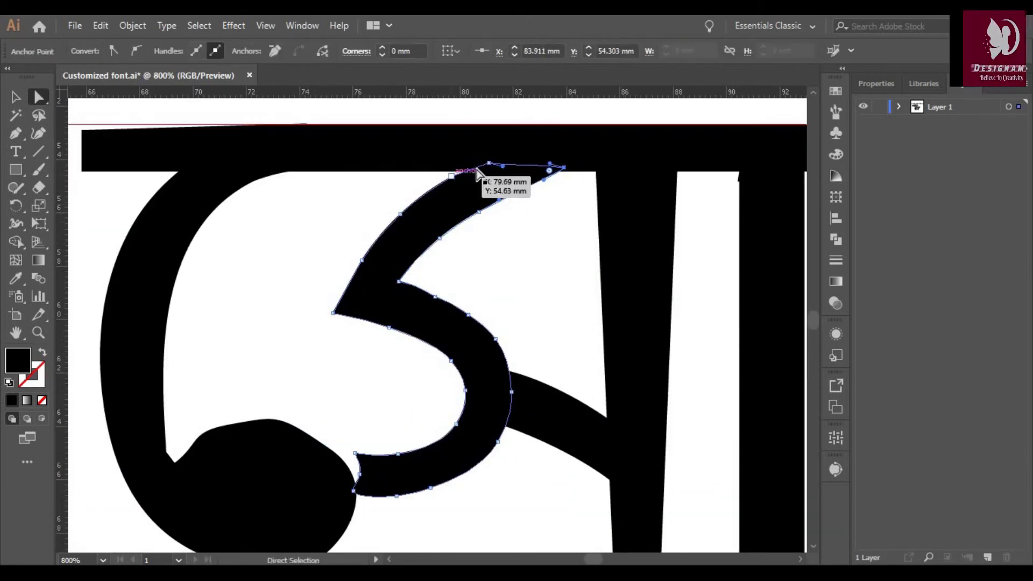
pyautogui.moveTo(389, 326); pyautogui.dragTo(434, 332)
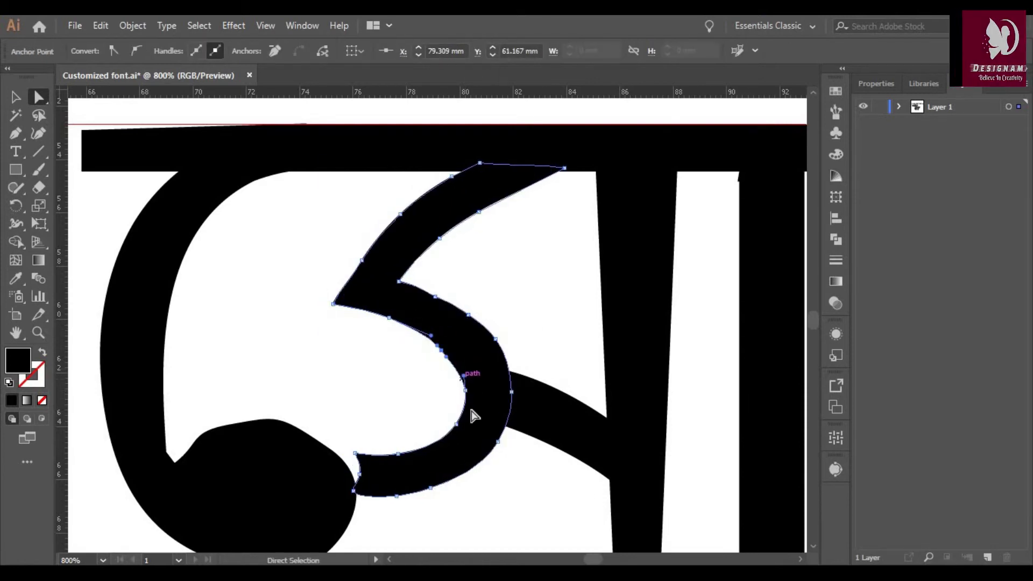
pyautogui.moveTo(439, 452); pyautogui.dragTo(477, 450)
pyautogui.moveTo(358, 460); pyautogui.dragTo(358, 452)
pyautogui.click(435, 295)
pyautogui.moveTo(421, 253); pyautogui.dragTo(479, 215)
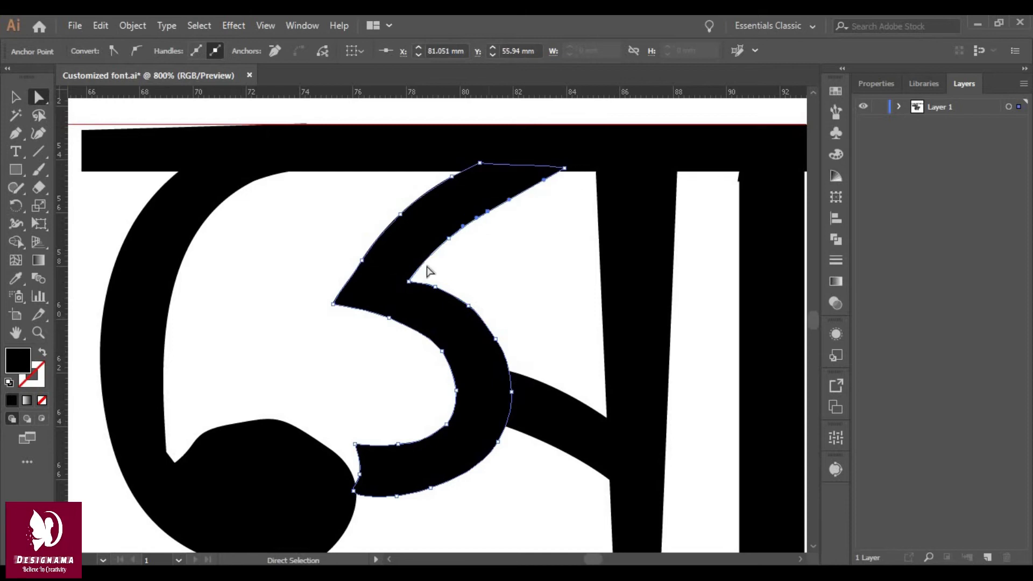
pyautogui.moveTo(391, 323); pyautogui.dragTo(392, 329)
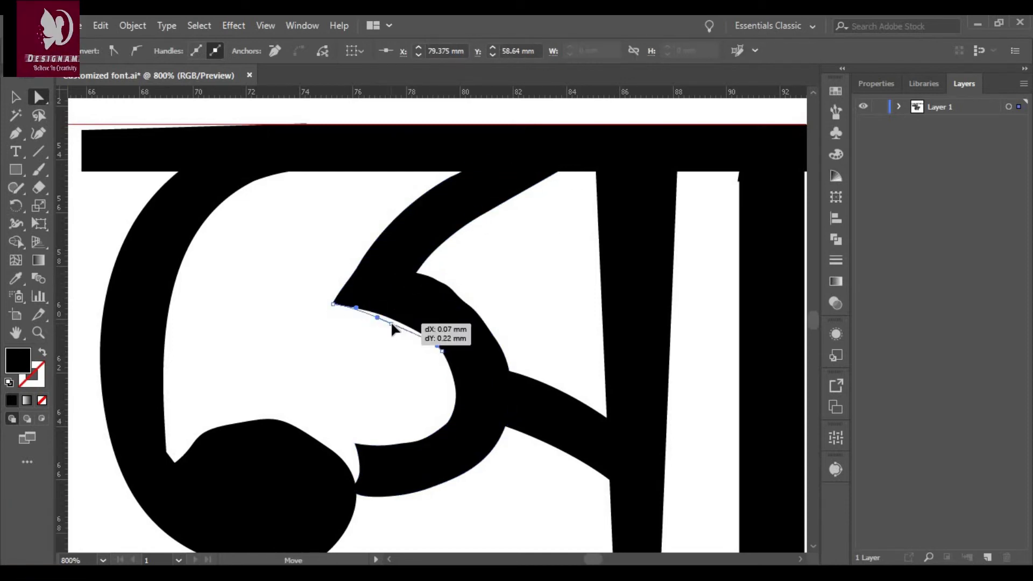
pyautogui.click(39, 132)
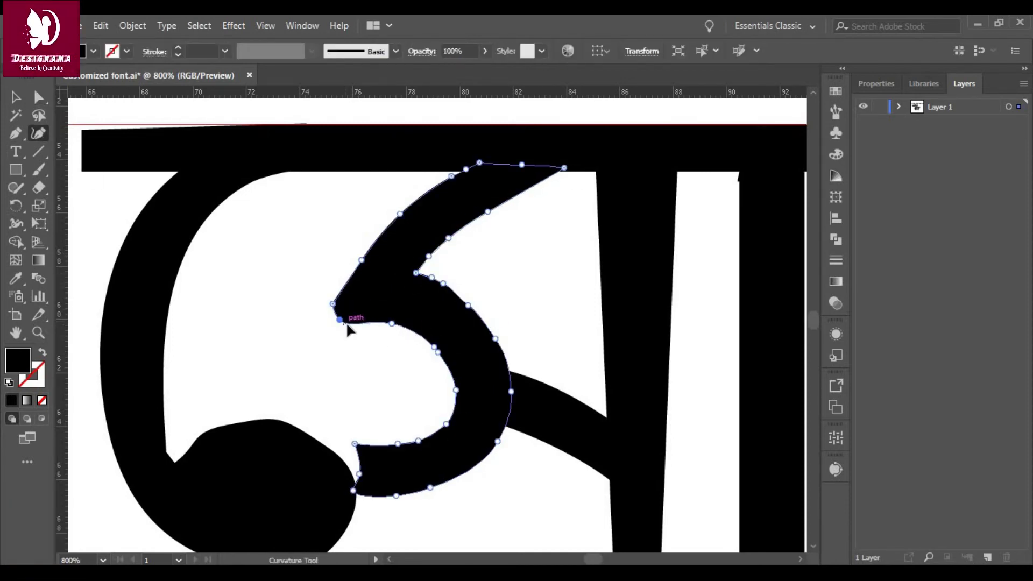
# - Raise the tail shape's corners and reshape the curve of the ে bowl
pyautogui.scroll(-5, 556, 421)
pyautogui.press('a')
pyautogui.moveTo(503, 369); pyautogui.dragTo(611, 415)
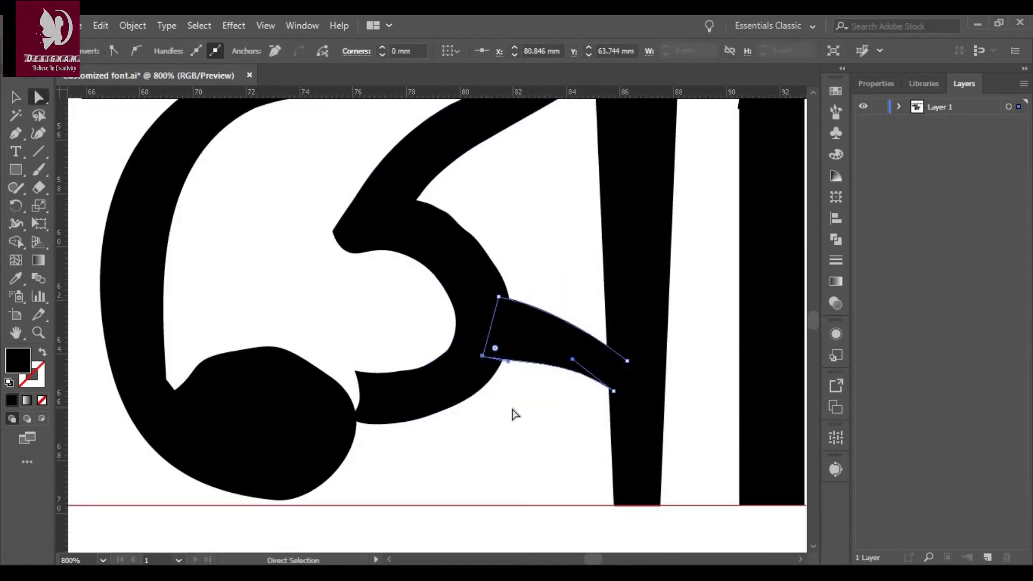
pyautogui.moveTo(499, 296); pyautogui.dragTo(499, 288)
pyautogui.moveTo(628, 360); pyautogui.dragTo(627, 356)
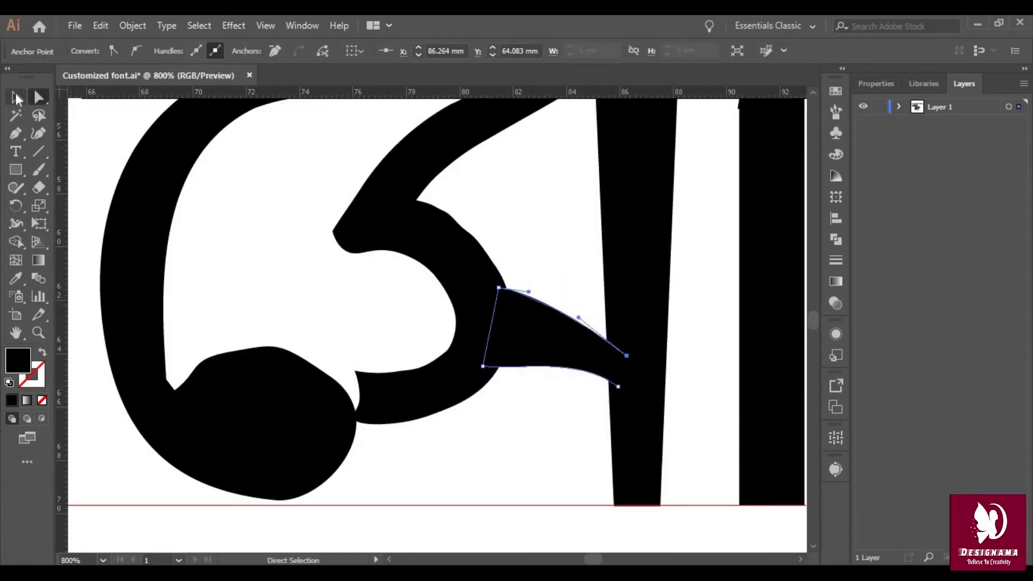
pyautogui.scroll(1, 272, 429)
pyautogui.press('a')
pyautogui.click(277, 358)
pyautogui.moveTo(332, 400); pyautogui.dragTo(315, 469)
pyautogui.hotkey('shift', '`')
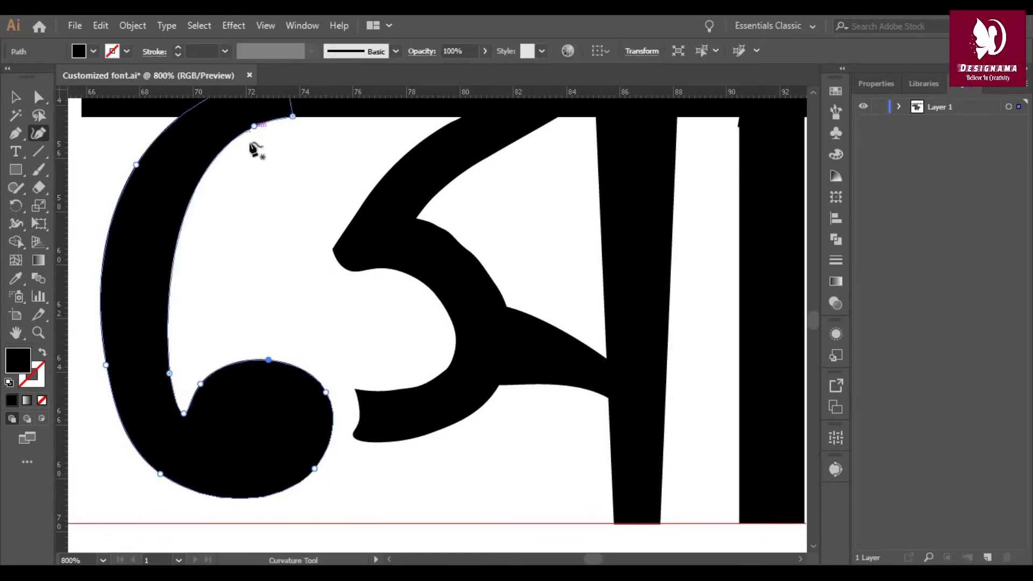
# - Select the top-left corner anchor of the headstroke over সোনার
pyautogui.scroll(2, 328, 506)
pyautogui.scroll(4, 258, 538)
pyautogui.press('a')
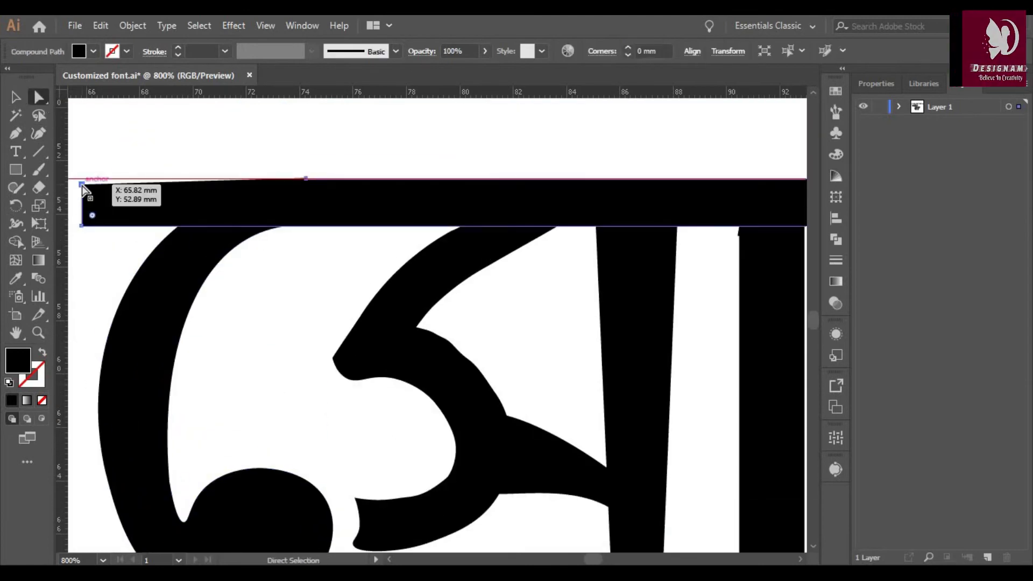
pyautogui.click(82, 178)
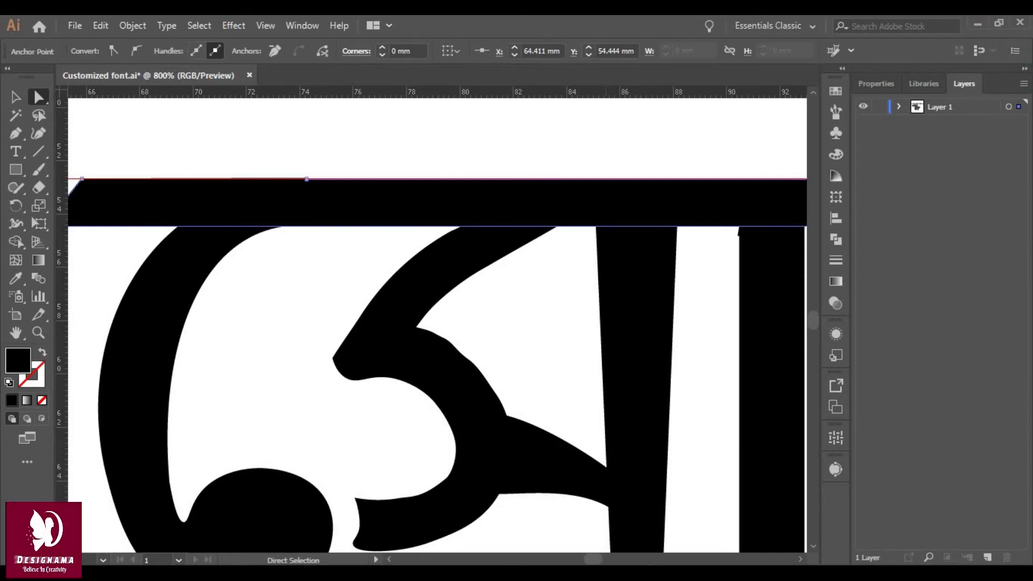
# - Resize the curled vowel sign in সোনার by dragging its bounding box
pyautogui.scroll(-3, 668, 538)
pyautogui.press('v')
pyautogui.click(277, 467)
pyautogui.moveTo(264, 479); pyautogui.dragTo(253, 543)
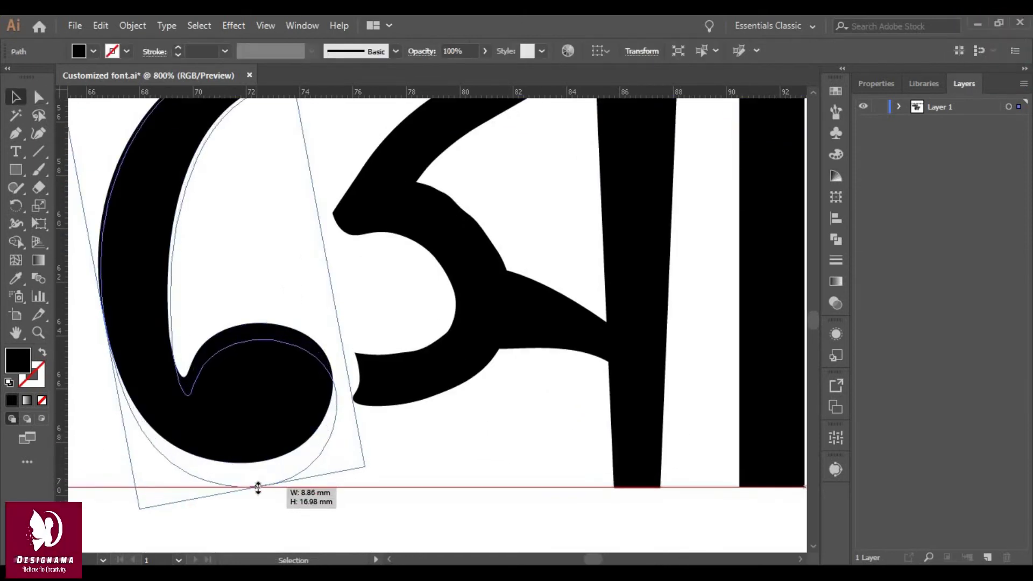
pyautogui.hotkey('ctrl', '0')
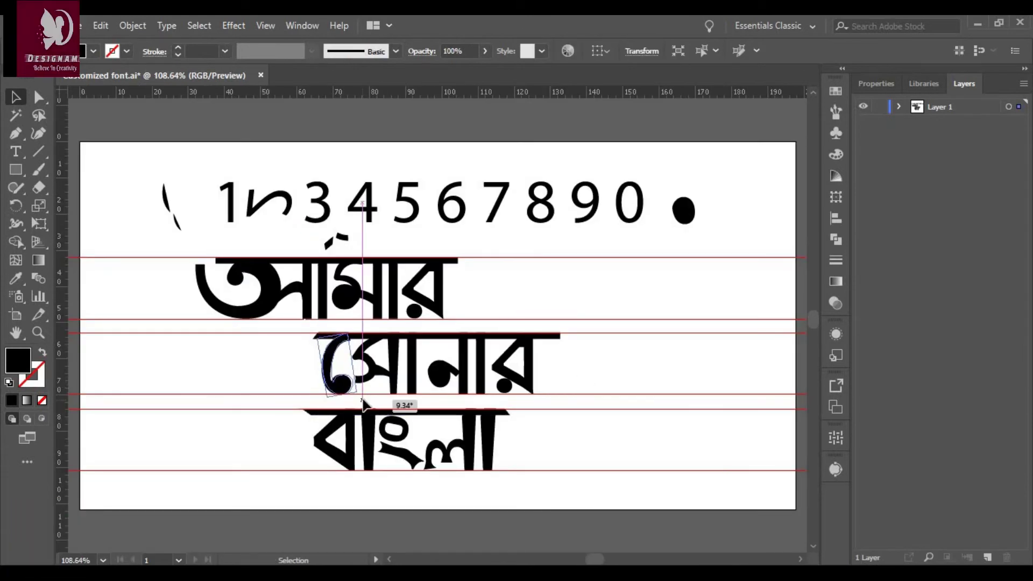
# - Flare the stem's top anchors outward onto the headstroke and adjust its base
pyautogui.hotkey('ctrl', '+')
pyautogui.hotkey('ctrl', '+')
pyautogui.hotkey('ctrl', '+')
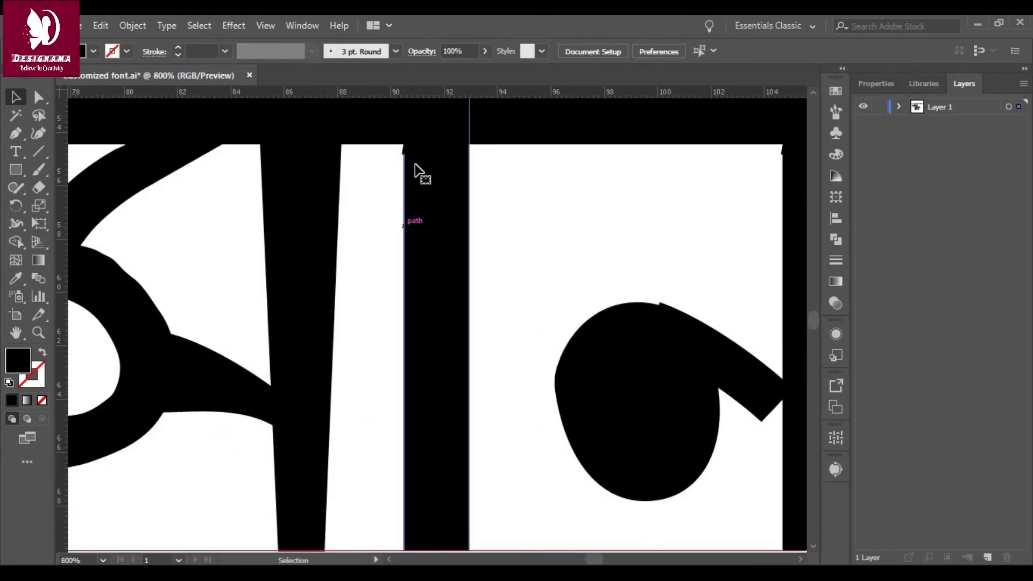
pyautogui.press('a')
pyautogui.scroll(2, 414, 164)
pyautogui.moveTo(403, 199); pyautogui.dragTo(395, 199)
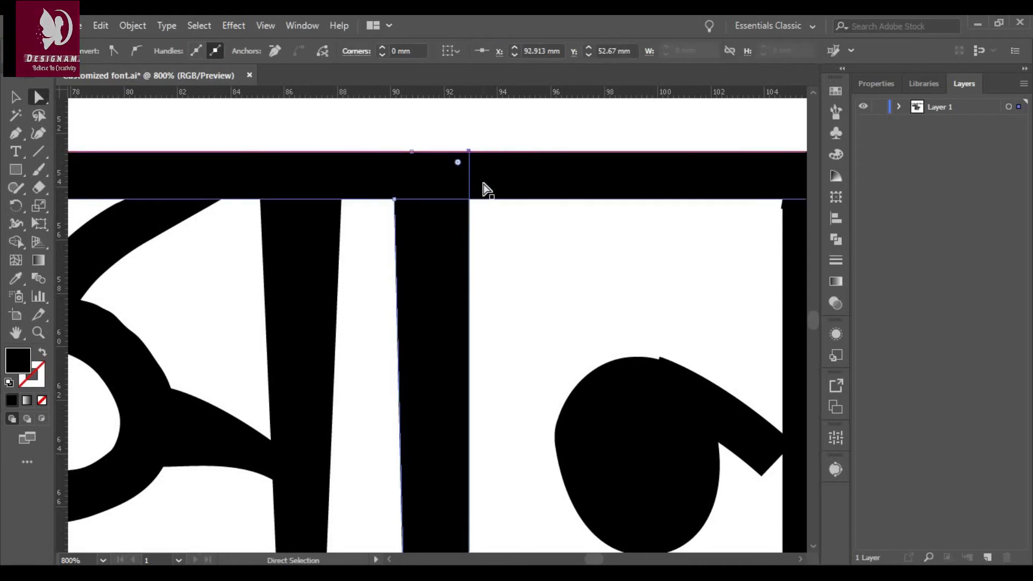
pyautogui.moveTo(469, 151); pyautogui.dragTo(487, 150)
pyautogui.scroll(-5, 443, 374)
pyautogui.moveTo(474, 496); pyautogui.dragTo(447, 501)
pyautogui.scroll(5, 508, 450)
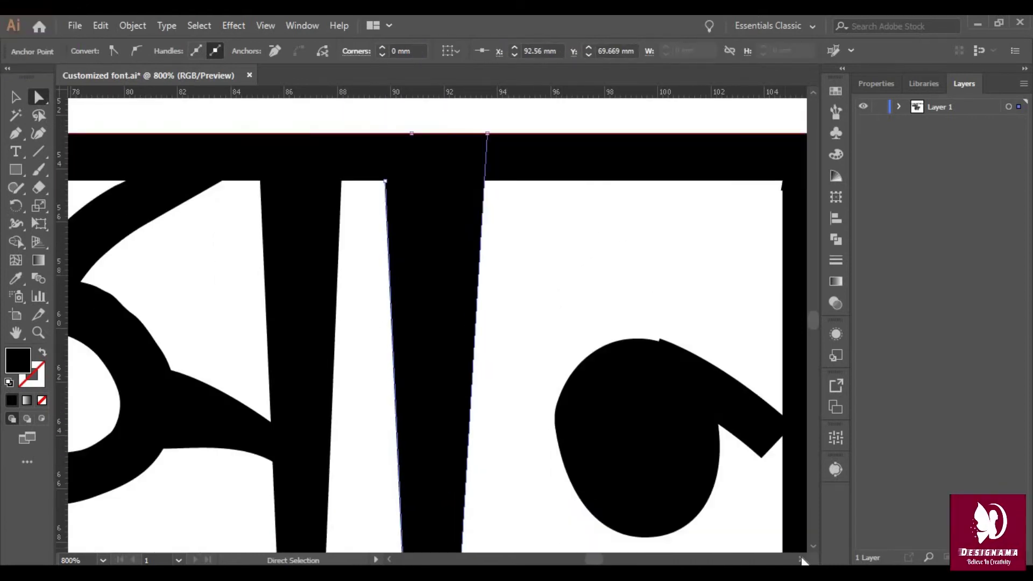
pyautogui.scroll(-3, 802, 560)
pyautogui.hscroll(5, 802, 559)
# - Reshape the round loop's left curve and pull its tail end downward
pyautogui.moveTo(323, 341); pyautogui.dragTo(353, 394)
pyautogui.click(538, 345)
pyautogui.click(544, 375)
pyautogui.moveTo(411, 294); pyautogui.dragTo(411, 324)
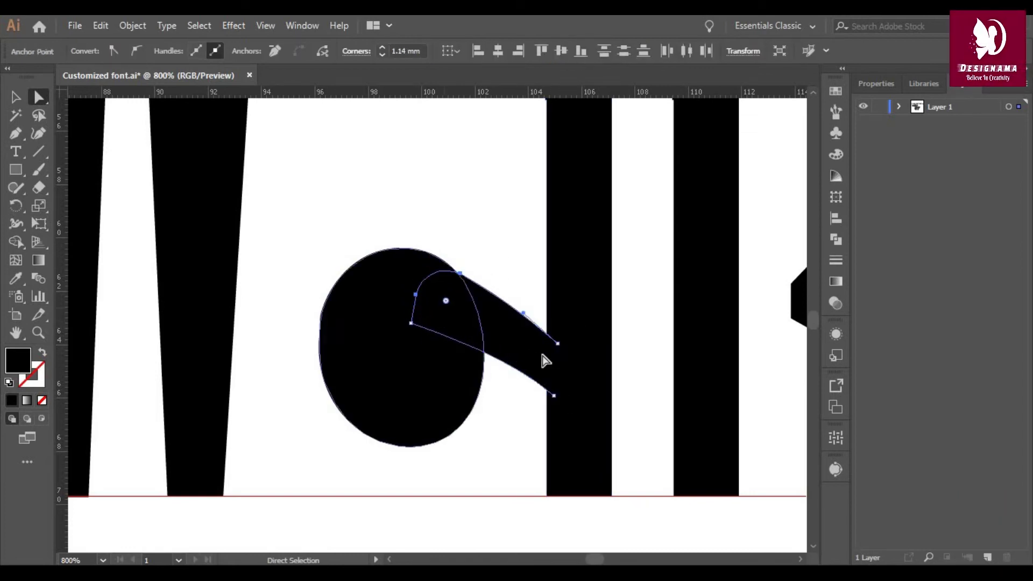
# - Send the ন's tail behind its round loop and rotate it to meet the next stem
pyautogui.press('v')
pyautogui.scroll(1, 501, 376)
pyautogui.click(457, 334)
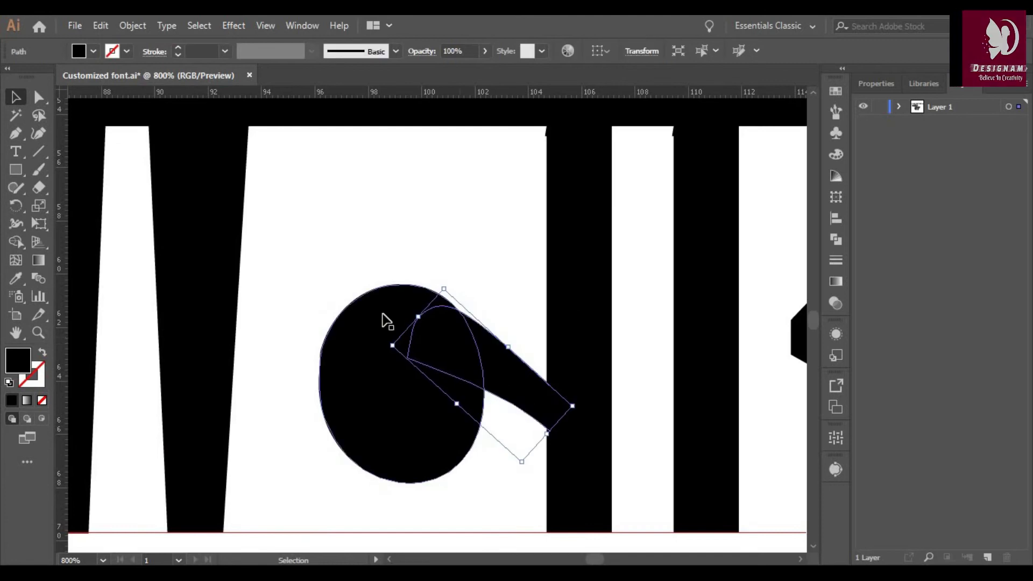
pyautogui.rightClick(474, 274)
pyautogui.click(696, 401)
pyautogui.rightClick(423, 338)
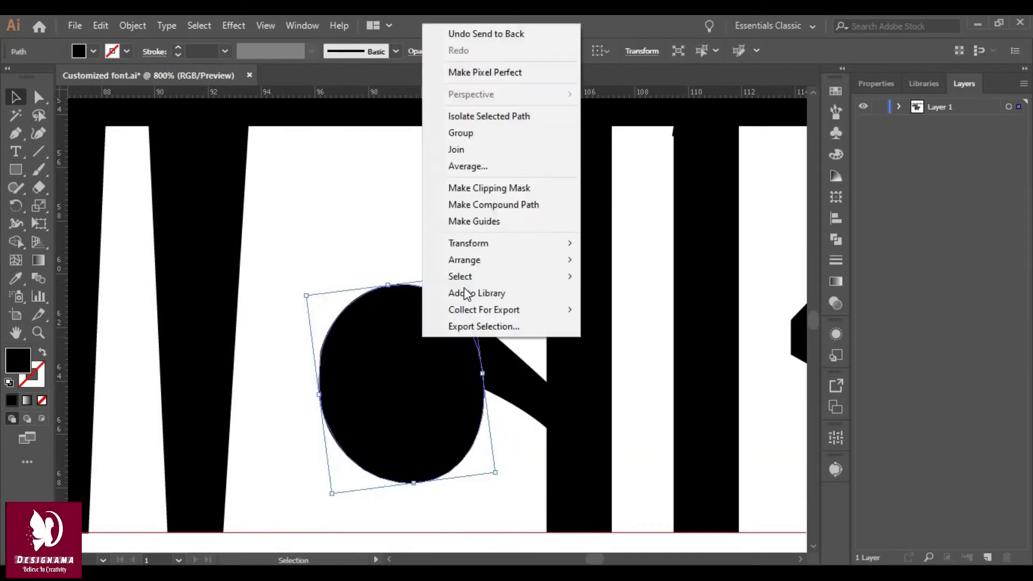
pyautogui.click(516, 401)
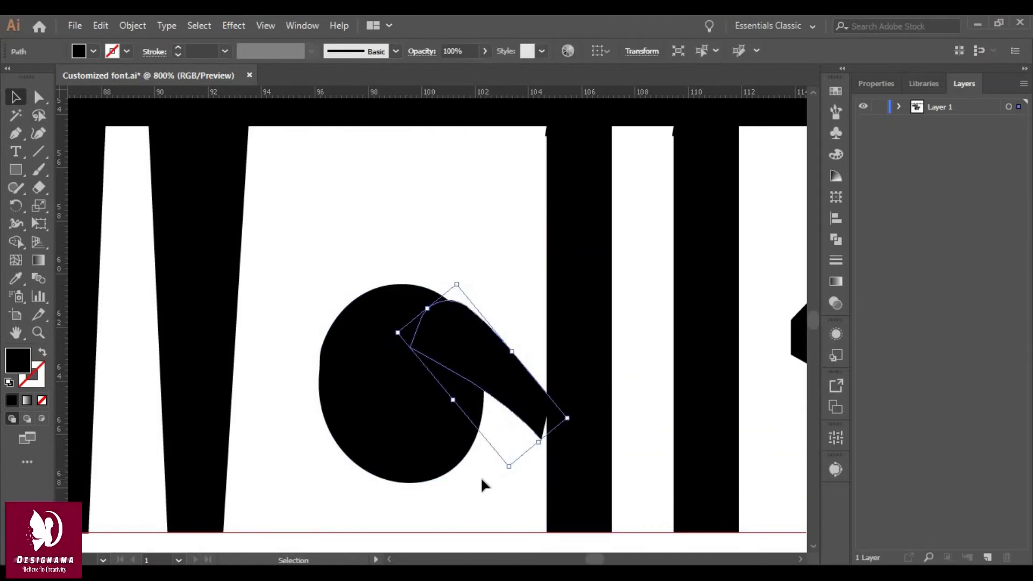
pyautogui.moveTo(499, 478); pyautogui.dragTo(522, 466)
pyautogui.click(366, 235)
# - Drag the neighbouring stem's anchors so it tapers toward the baseline
pyautogui.press('a')
pyautogui.scroll(5, 366, 235)
pyautogui.moveTo(546, 229); pyautogui.dragTo(529, 229)
pyautogui.scroll(-7, 552, 267)
pyautogui.moveTo(548, 496); pyautogui.dragTo(565, 497)
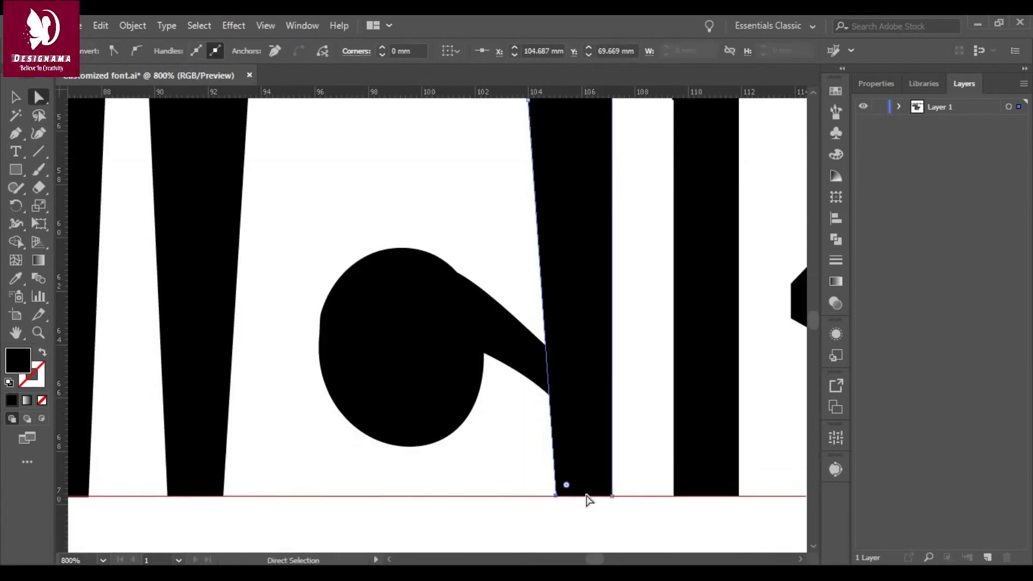
pyautogui.scroll(4, 589, 496)
pyautogui.scroll(-2, 596, 418)
pyautogui.click(443, 337)
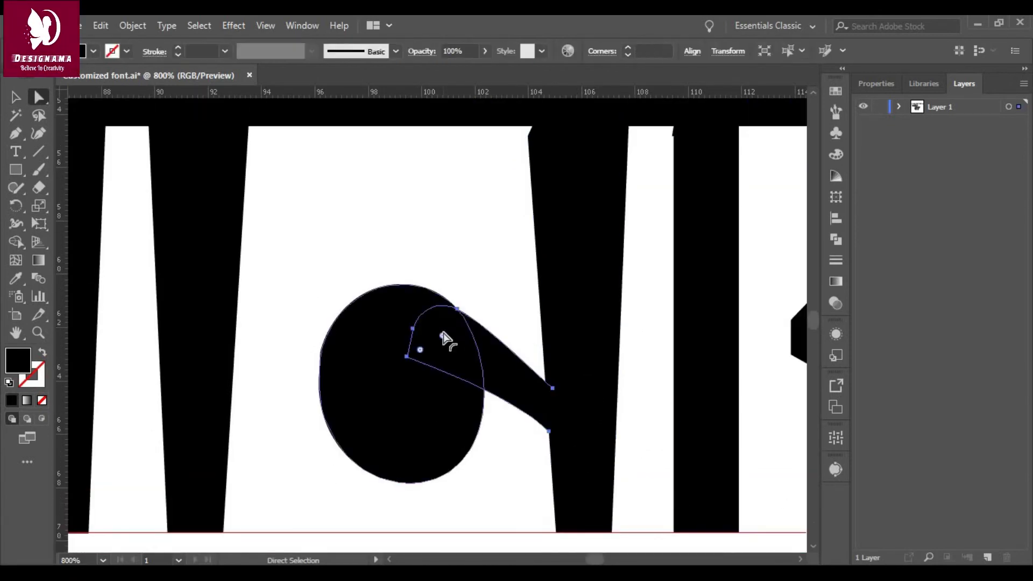
pyautogui.click(588, 415)
pyautogui.scroll(5, 482, 307)
pyautogui.hscroll(5, 482, 307)
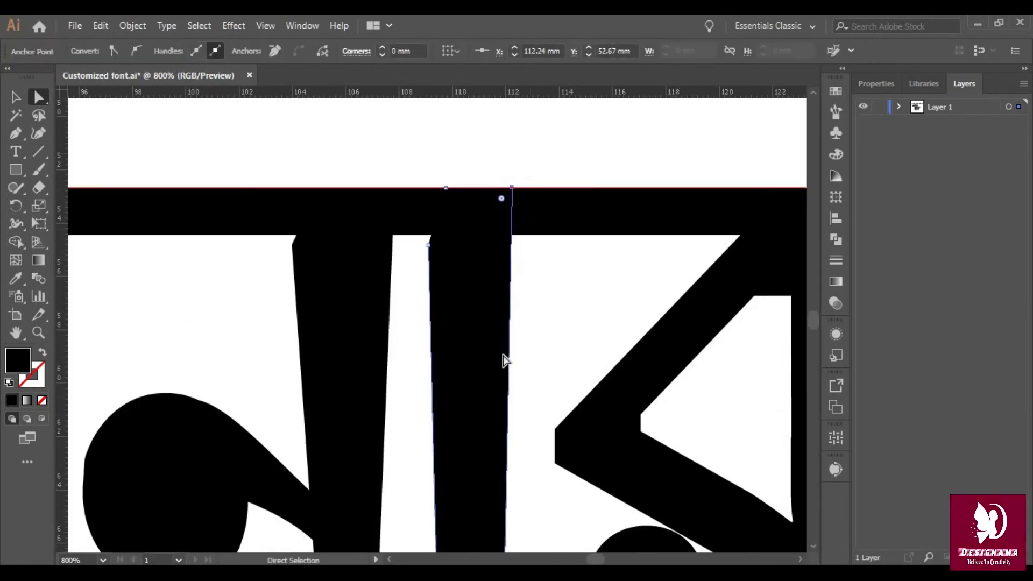
# - Select the triangular র and pull its inner top corner into a sharp point
pyautogui.scroll(-6, 484, 377)
pyautogui.scroll(1, 506, 463)
pyautogui.scroll(5, 434, 224)
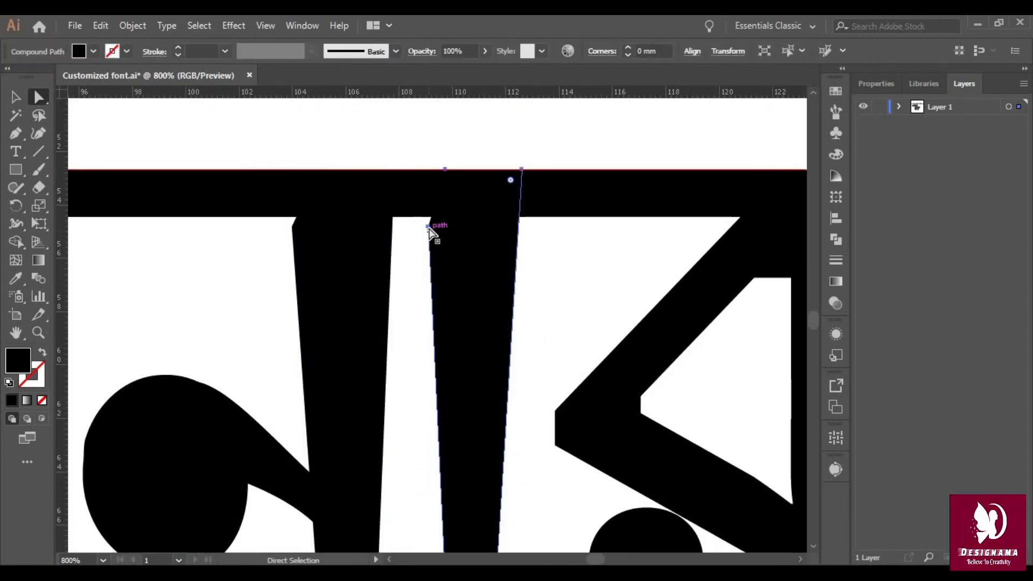
pyautogui.scroll(-5, 634, 393)
pyautogui.hscroll(4, 681, 445)
pyautogui.click(680, 445)
pyautogui.scroll(2, 624, 344)
pyautogui.click(624, 344)
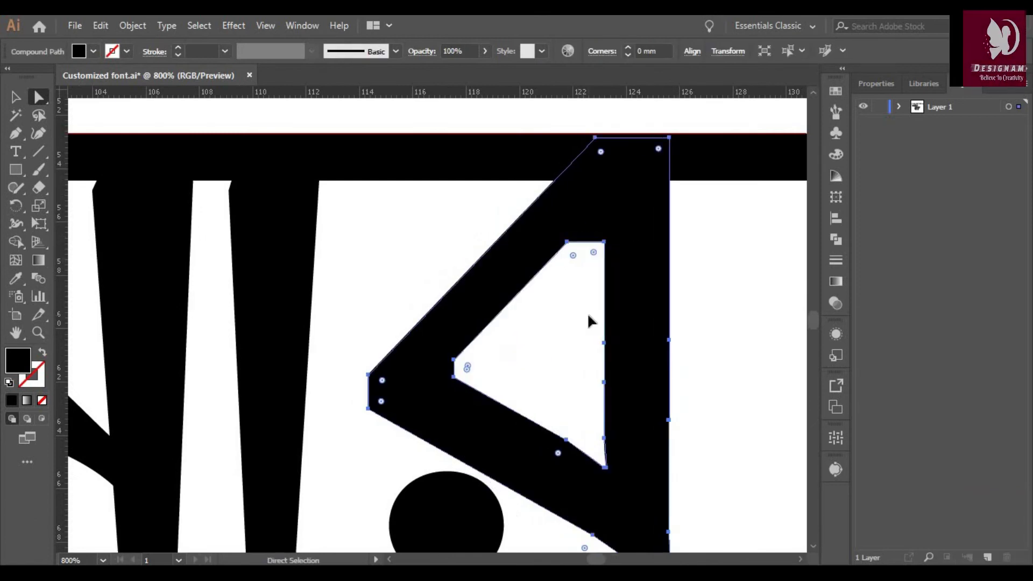
pyautogui.moveTo(555, 242); pyautogui.dragTo(591, 222)
pyautogui.moveTo(547, 430); pyautogui.dragTo(554, 446)
# - Zoom in on the র's bottom tip and try adding an anchor there
pyautogui.scroll(-2, 631, 489)
pyautogui.scroll(-2, 630, 502)
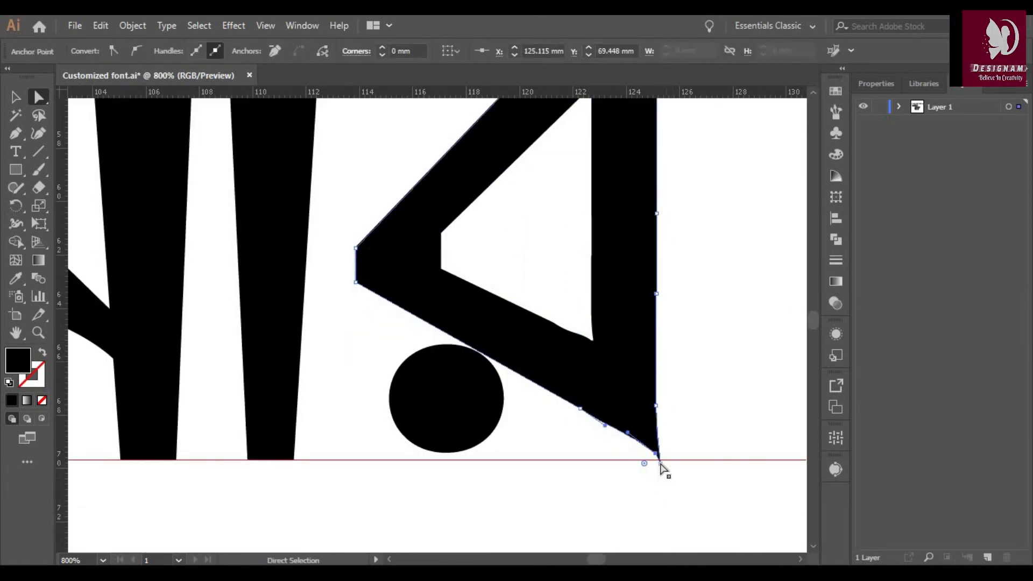
pyautogui.hotkey('ctrl', '+')
pyautogui.hotkey('ctrl', '+')
pyautogui.hotkey('ctrl', '+')
pyautogui.press('+')
pyautogui.click(505, 388)
pyautogui.press('Return')
pyautogui.hotkey('shift', '`')
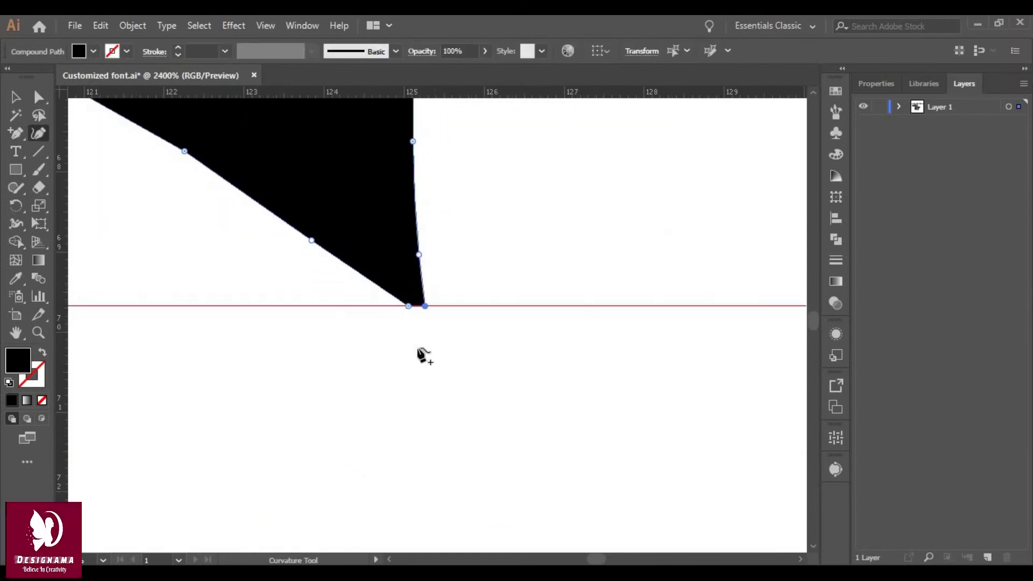
pyautogui.scroll(2, 422, 355)
# - Straighten the র's right edge near the tip and sharpen its top-right corner
pyautogui.press('a')
pyautogui.moveTo(408, 392); pyautogui.dragTo(380, 391)
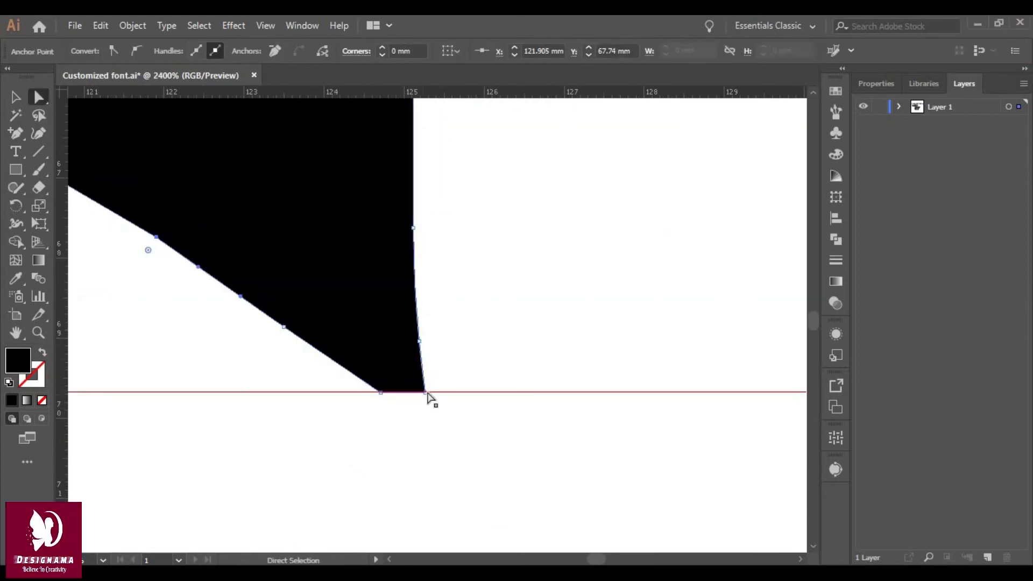
pyautogui.moveTo(419, 341); pyautogui.dragTo(415, 340)
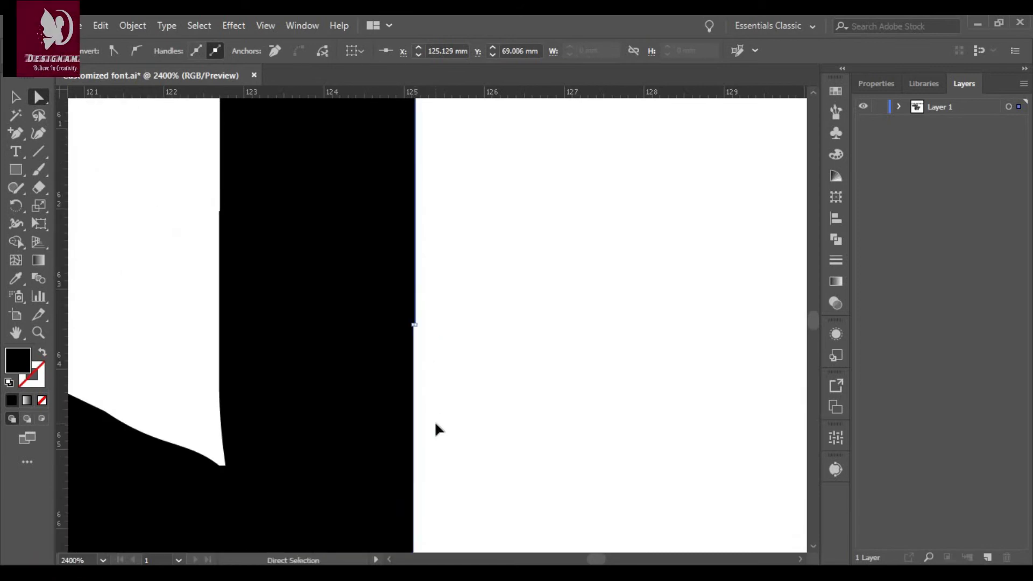
pyautogui.moveTo(289, 338); pyautogui.dragTo(300, 422)
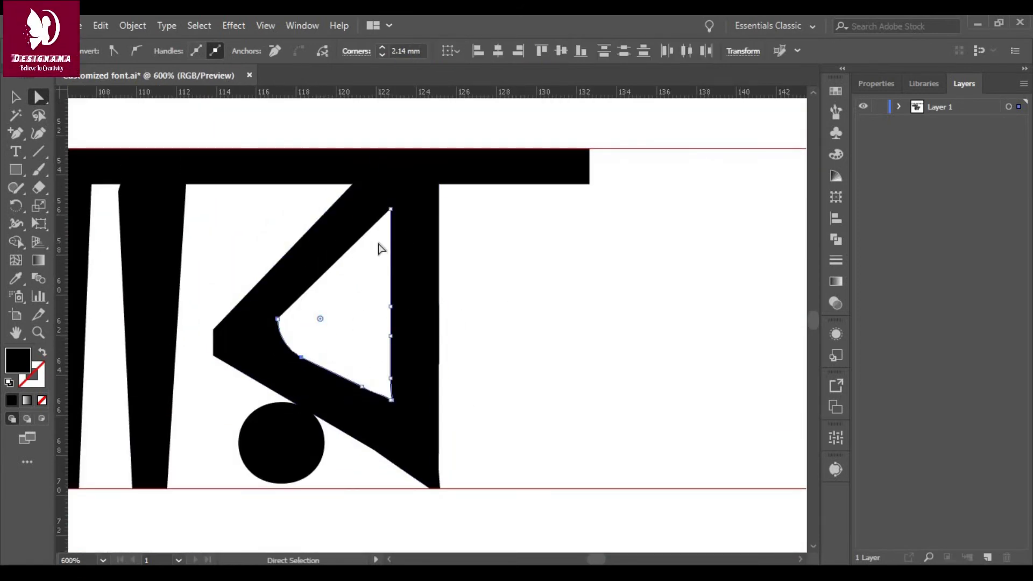
pyautogui.click(300, 339)
pyautogui.hotkey('ctrl', 'z')
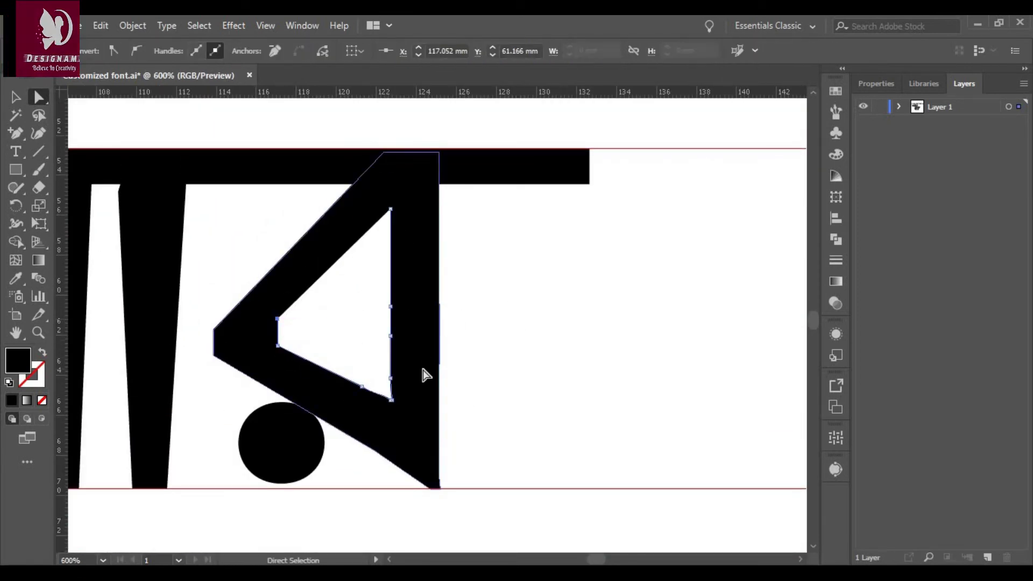
pyautogui.click(335, 371)
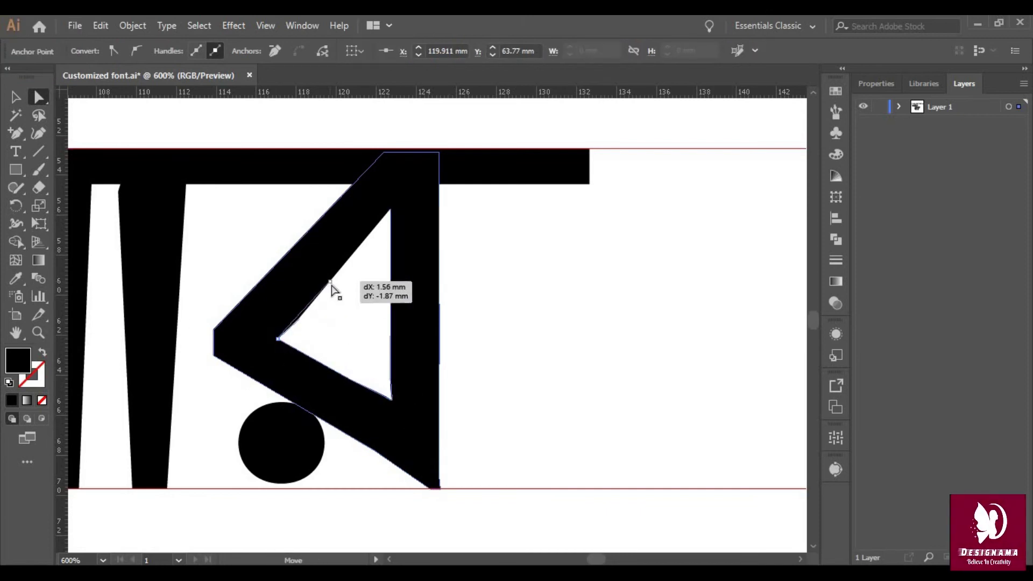
pyautogui.click(226, 358)
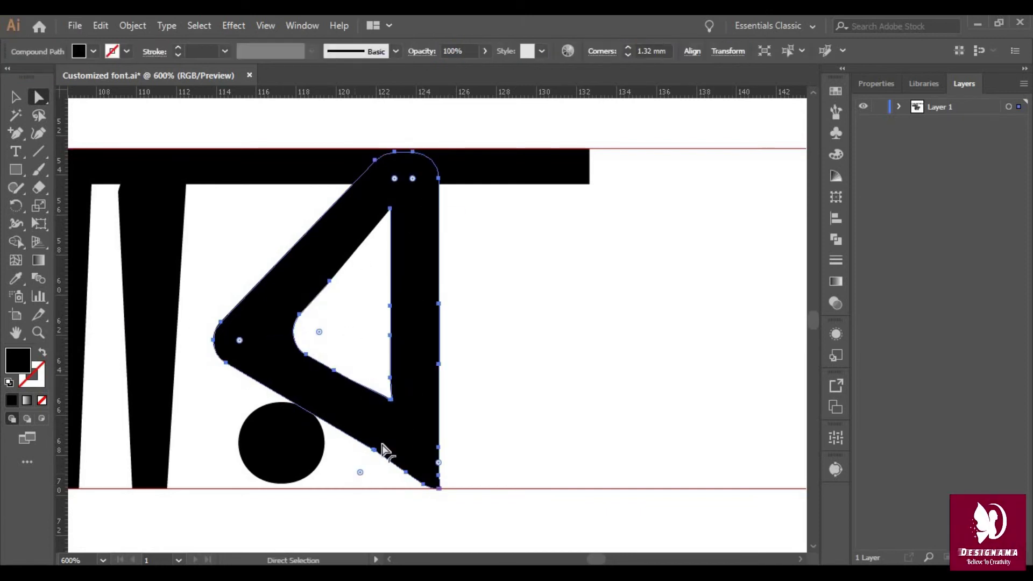
pyautogui.moveTo(412, 178); pyautogui.dragTo(451, 155)
# - Isolate the র and widen its inner triangular opening, keeping the dot beneath
pyautogui.click(503, 360)
pyautogui.click(15, 97)
pyautogui.doubleClick(344, 269)
pyautogui.moveTo(386, 210)
pyautogui.mouseDown()
pyautogui.moveTo(343, 396)
pyautogui.moveTo(384, 394)
pyautogui.mouseUp()
pyautogui.moveTo(389, 311); pyautogui.dragTo(395, 312)
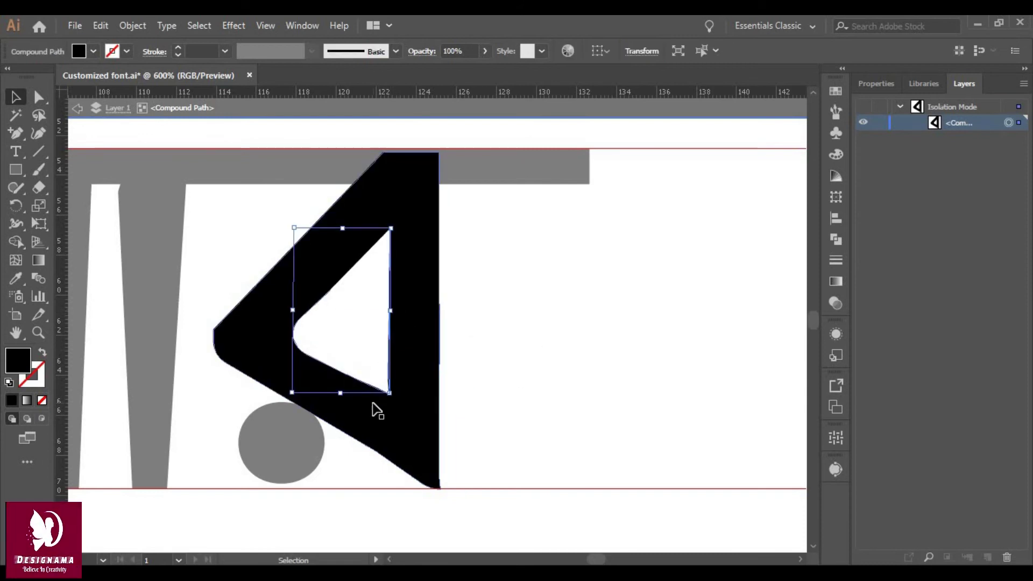
pyautogui.click(510, 392)
pyautogui.doubleClick(511, 393)
pyautogui.moveTo(289, 459); pyautogui.dragTo(290, 456)
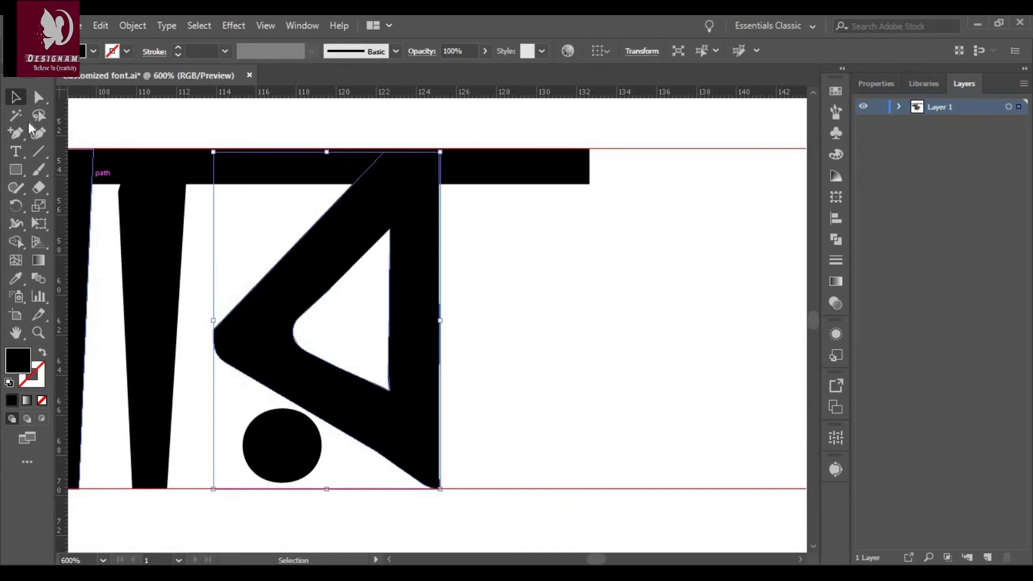
pyautogui.hotkey('shift', '`')
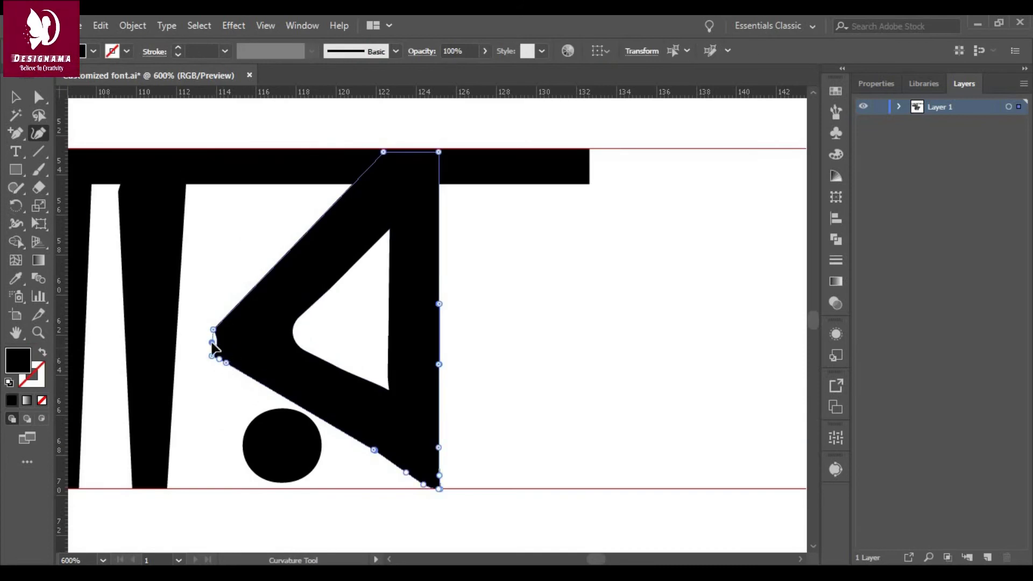
pyautogui.hotkey('ctrl', 'z')
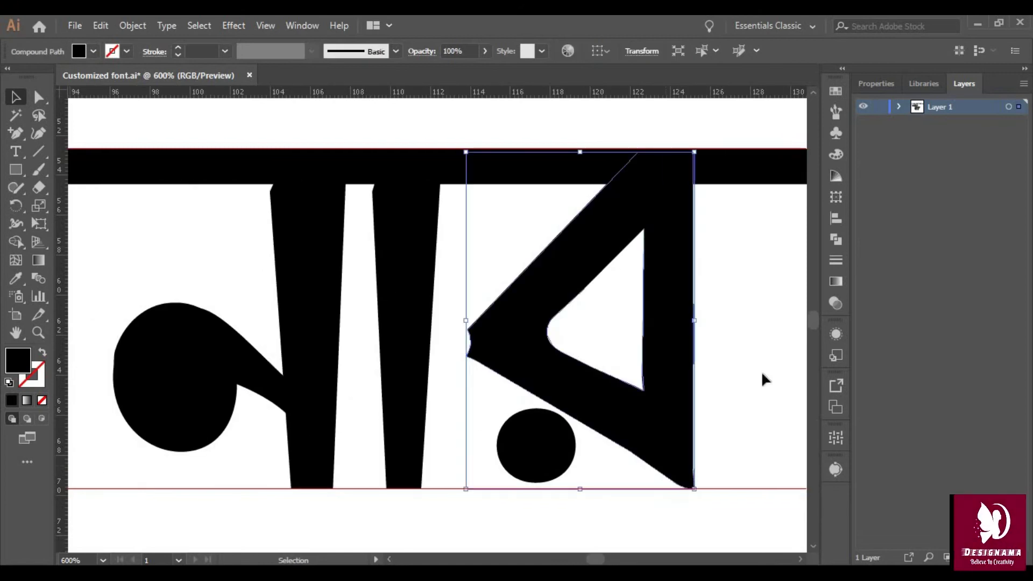
# - Reposition the small piece of সোনার while viewing the whole artboard
pyautogui.click(762, 379)
pyautogui.hotkey('ctrl', '0')
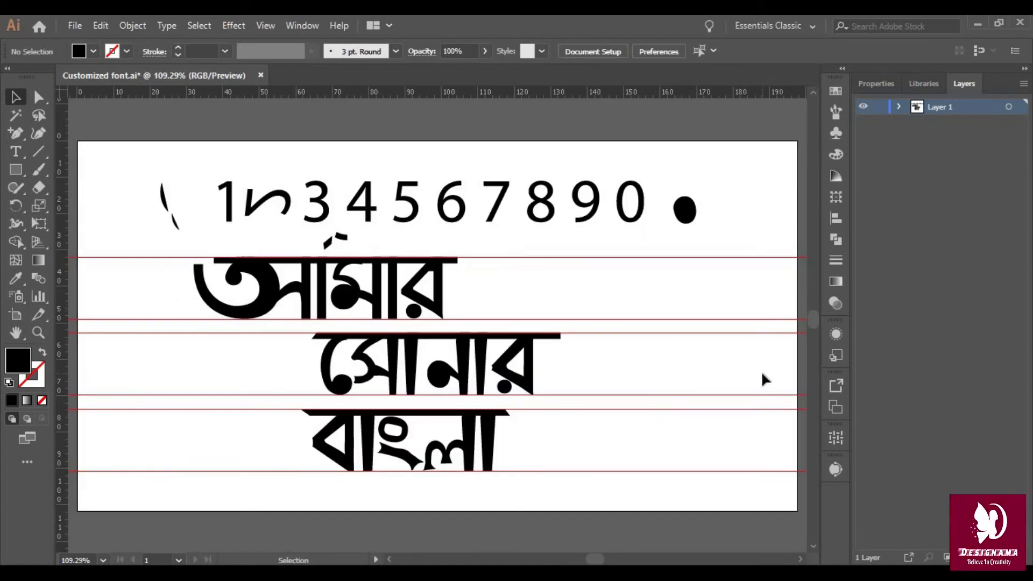
pyautogui.click(361, 350)
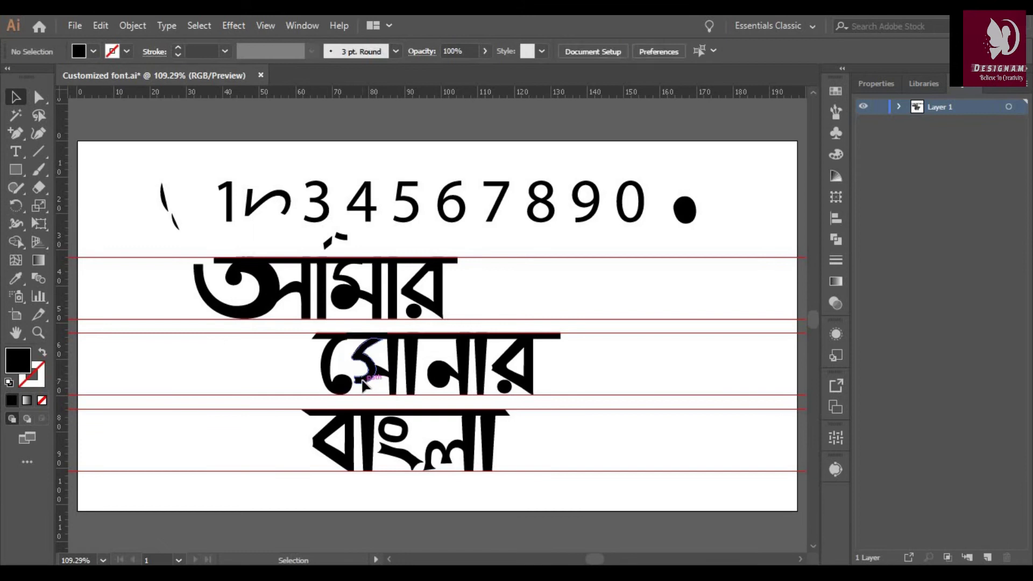
pyautogui.moveTo(362, 356); pyautogui.dragTo(366, 352)
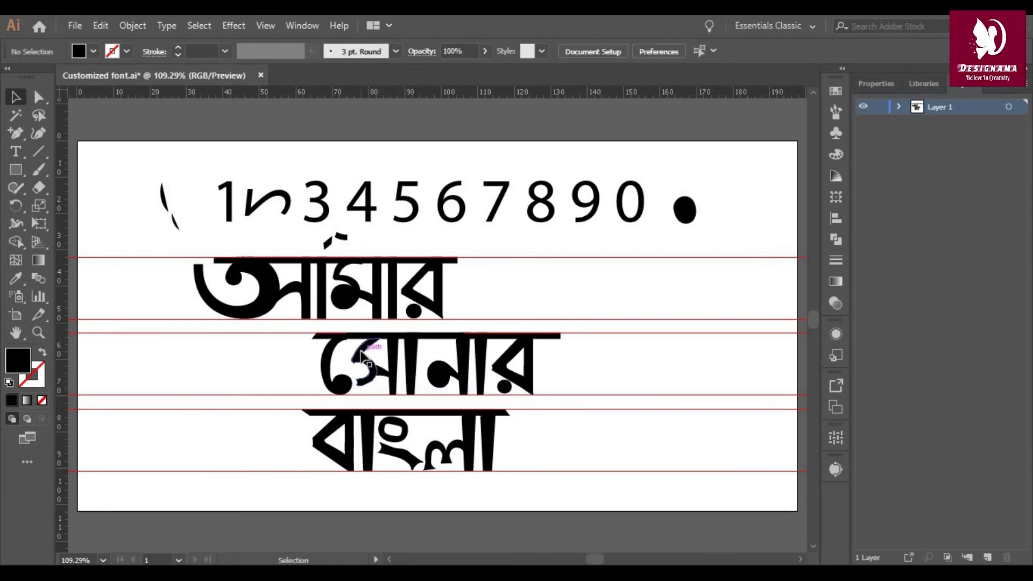
# - Merge the আ swirl with its dot, then give the inner ring a 12 pt outline and enlarge it
pyautogui.hotkey('ctrl', '=')
pyautogui.hotkey('ctrl', '=')
pyautogui.hotkey('ctrl', '=')
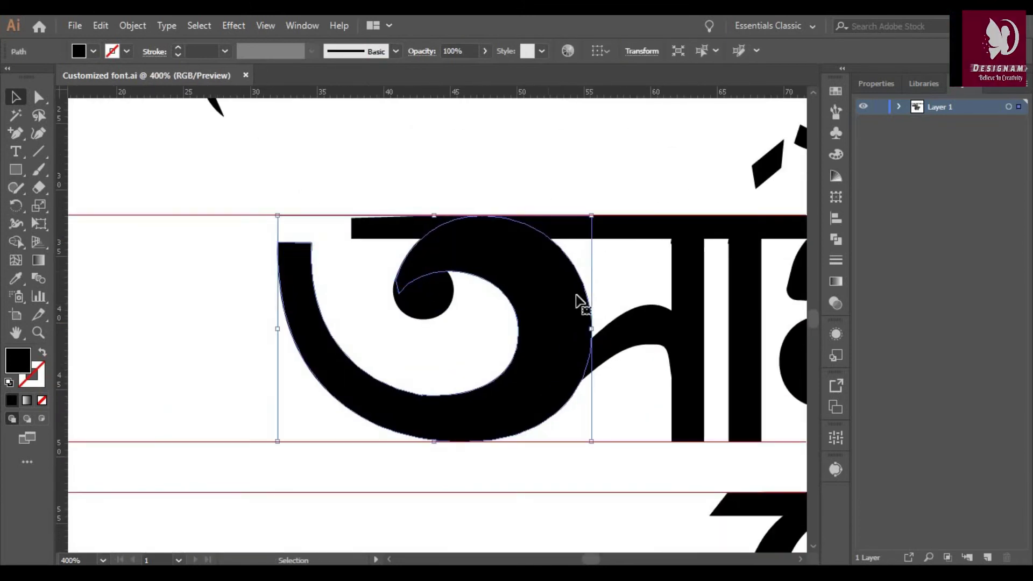
pyautogui.click(423, 295)
pyautogui.hotkey('shift', 'm')
pyautogui.moveTo(420, 439); pyautogui.dragTo(403, 264)
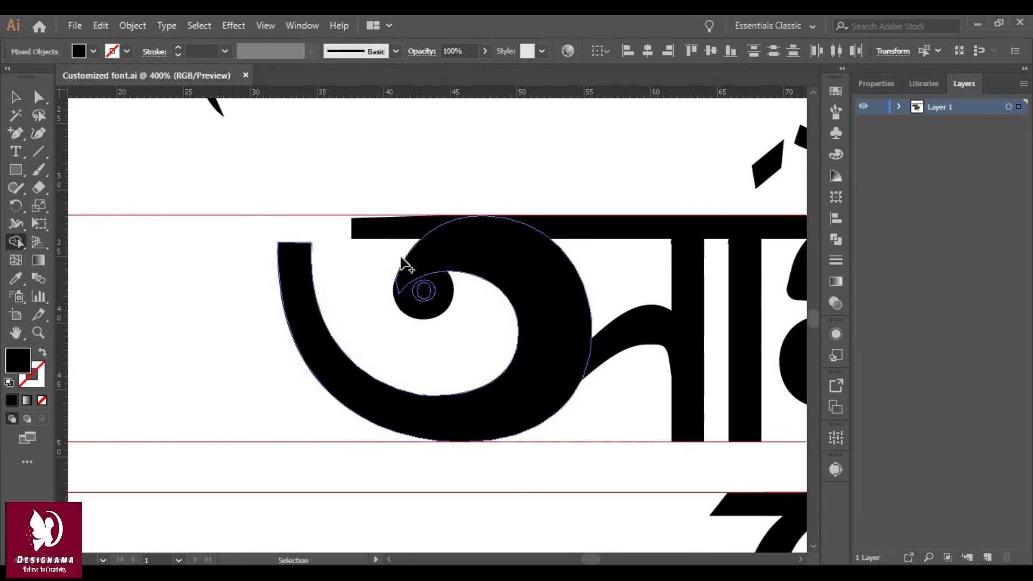
pyautogui.click(423, 290)
pyautogui.click(225, 51)
pyautogui.click(231, 219)
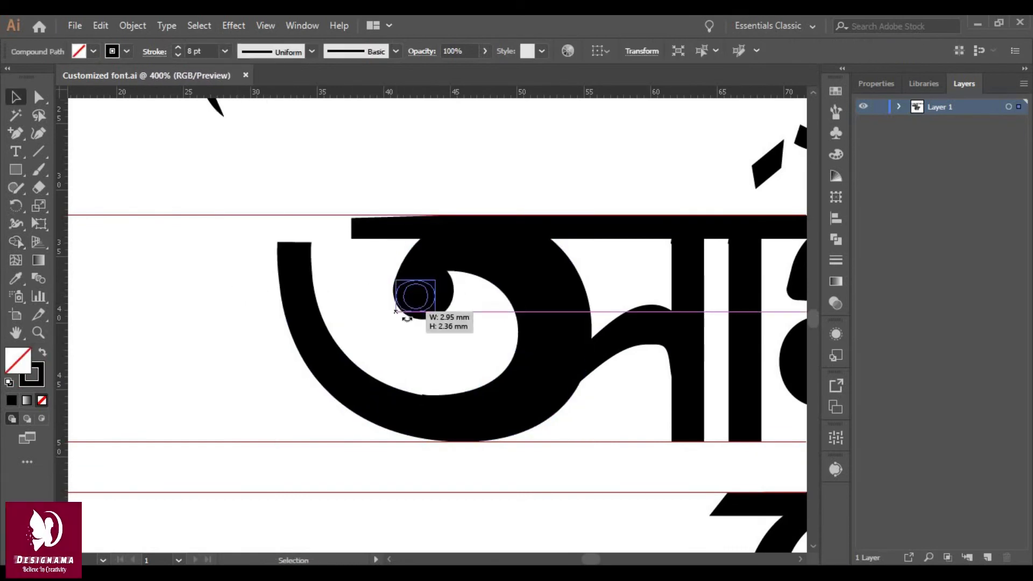
pyautogui.moveTo(398, 314); pyautogui.dragTo(388, 329)
# - Merge the ring into the swirl as solid black with no outline and rotate it along the curl
pyautogui.keyDown('shift'); pyautogui.click(346, 403); pyautogui.keyUp('shift')
pyautogui.hotkey('shift', 'm')
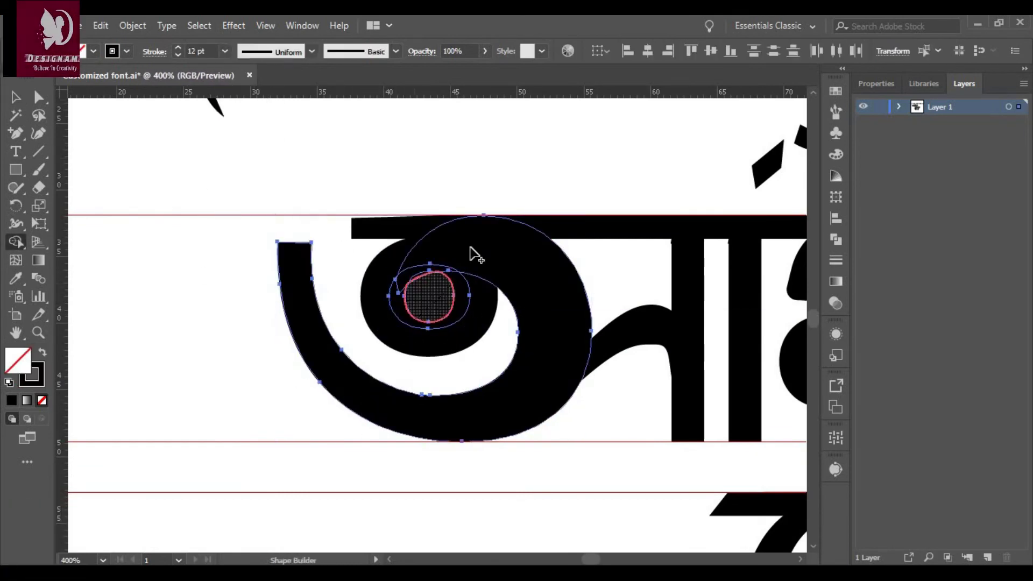
pyautogui.click(437, 290)
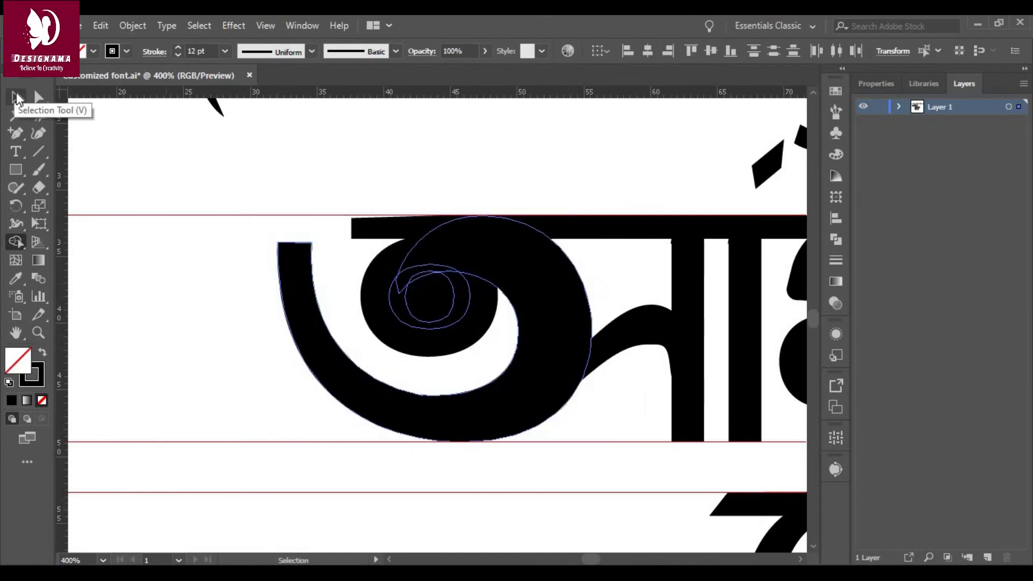
pyautogui.click(16, 98)
pyautogui.hotkey('shift', 'x')
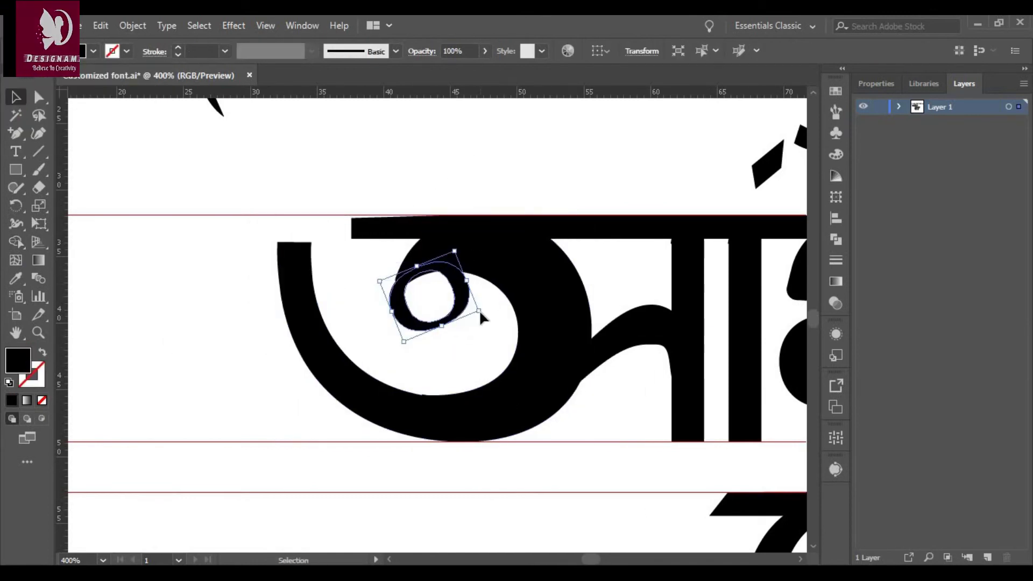
pyautogui.moveTo(398, 338); pyautogui.dragTo(439, 346)
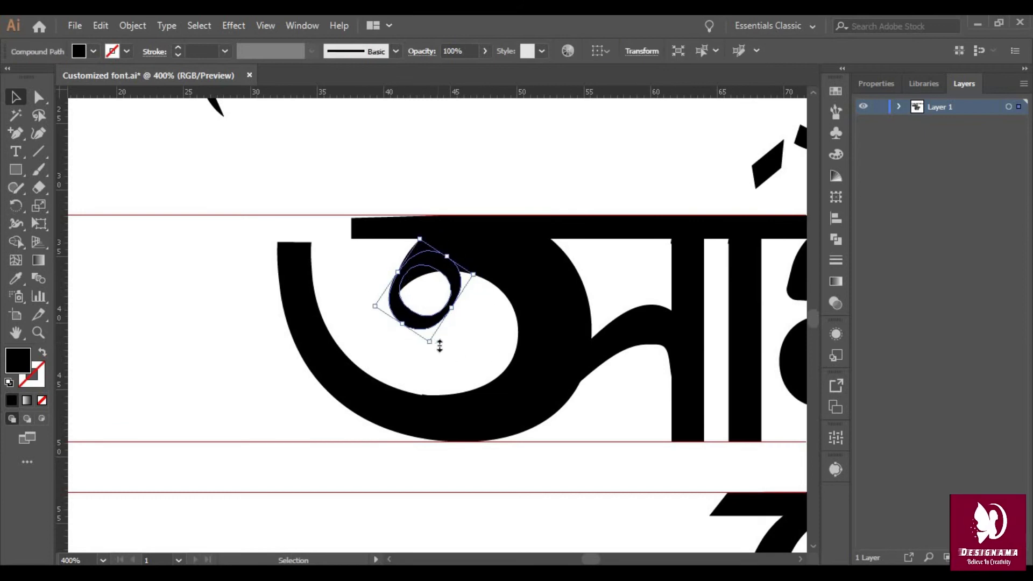
# - Resize the ring's inner contour and merge the ring into the letter path
pyautogui.doubleClick(428, 293)
pyautogui.moveTo(447, 280); pyautogui.dragTo(431, 290)
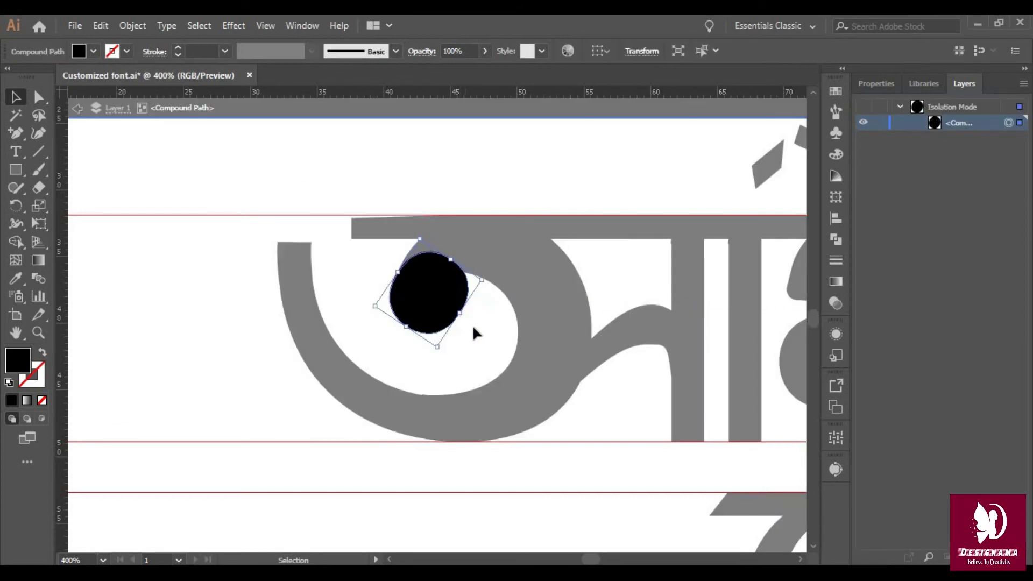
pyautogui.doubleClick(190, 341)
pyautogui.moveTo(190, 341)
pyautogui.mouseDown()
pyautogui.moveTo(442, 301)
pyautogui.moveTo(377, 377)
pyautogui.mouseUp()
pyautogui.hotkey('shift', 'm')
pyautogui.press('a')
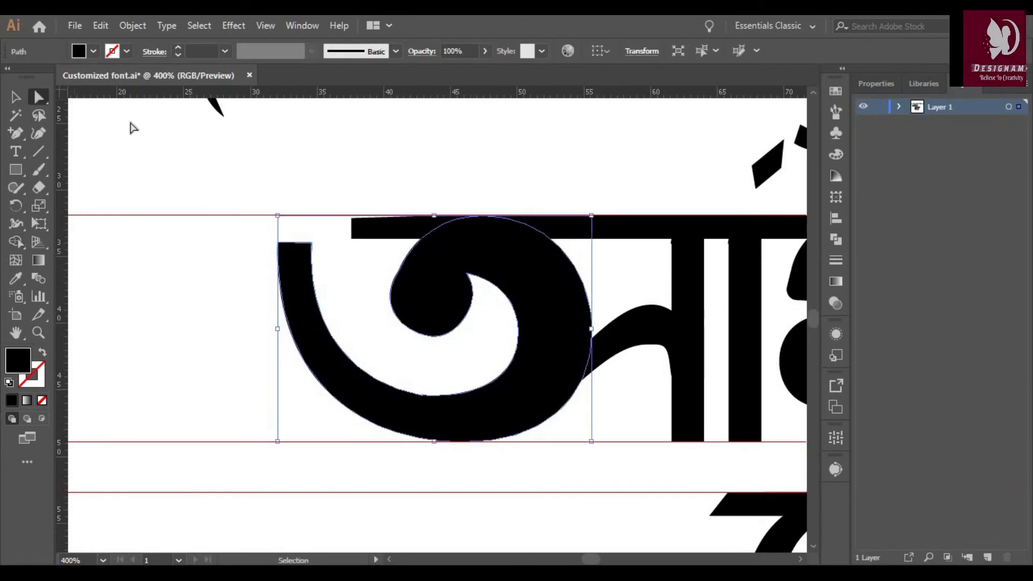
pyautogui.moveTo(329, 231); pyautogui.dragTo(259, 265)
# - Curve the আ's flat left tip and merge the letter with its vertical stem
pyautogui.click(330, 306)
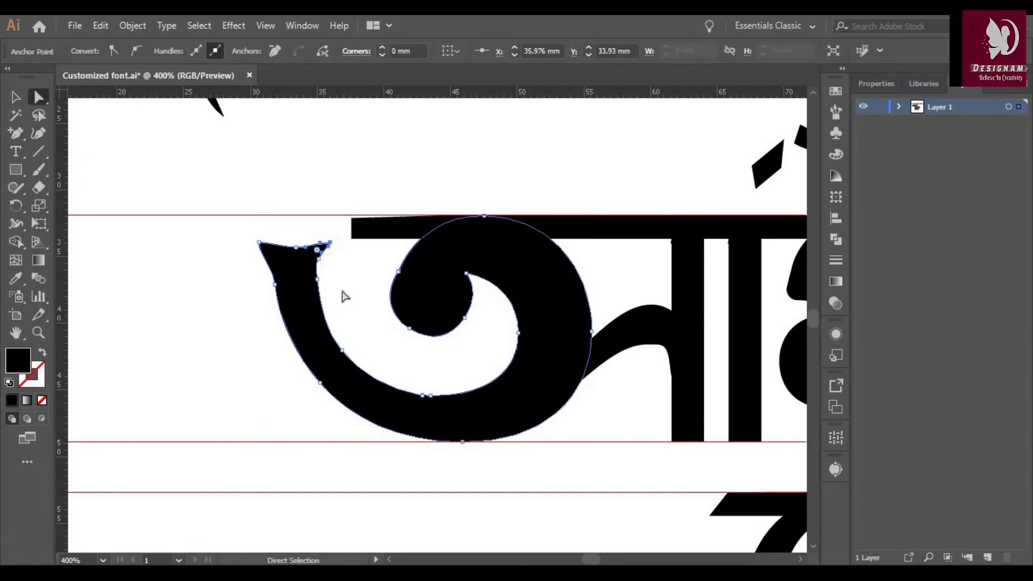
pyautogui.click(139, 224)
pyautogui.press('v')
pyautogui.hscroll(5, 430, 323)
pyautogui.click(350, 396)
pyautogui.keyDown('shift'); pyautogui.click(506, 323); pyautogui.keyUp('shift')
pyautogui.hotkey('shift', 'm')
pyautogui.moveTo(321, 233); pyautogui.dragTo(450, 353)
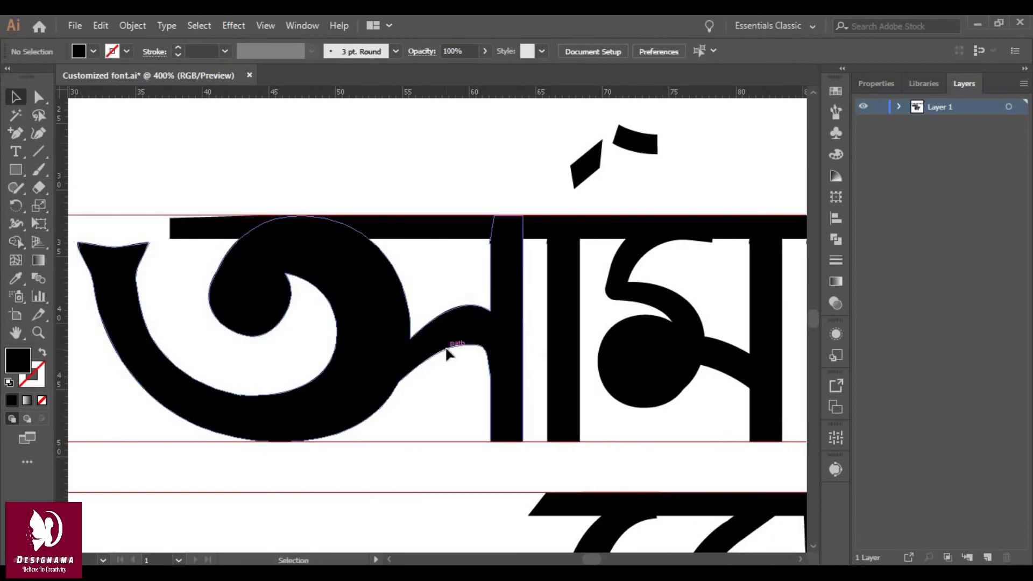
# - Taper the merged stem by widening its top and moving its bottom anchor
pyautogui.press('a')
pyautogui.click(390, 349)
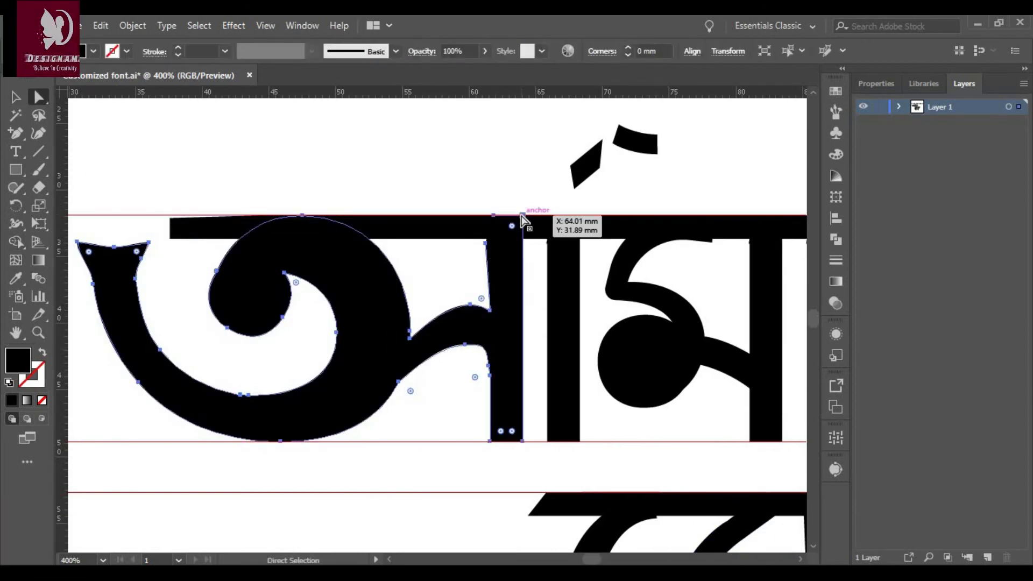
pyautogui.moveTo(523, 215); pyautogui.dragTo(532, 215)
pyautogui.moveTo(491, 243); pyautogui.dragTo(491, 258)
pyautogui.click(554, 258)
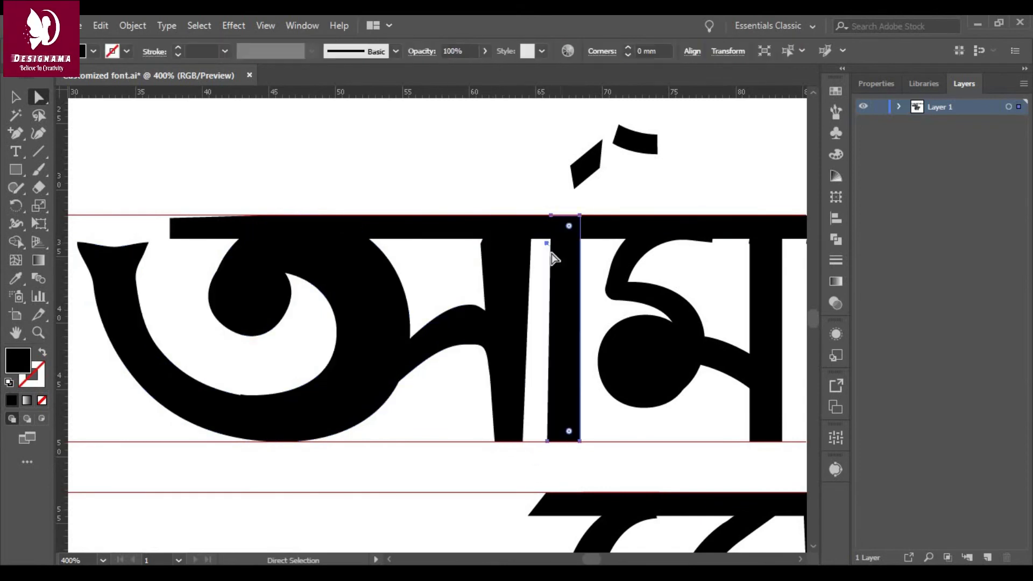
pyautogui.hotkey('ctrl', '=')
pyautogui.hotkey('ctrl', '=')
pyautogui.scroll(-5, 463, 351)
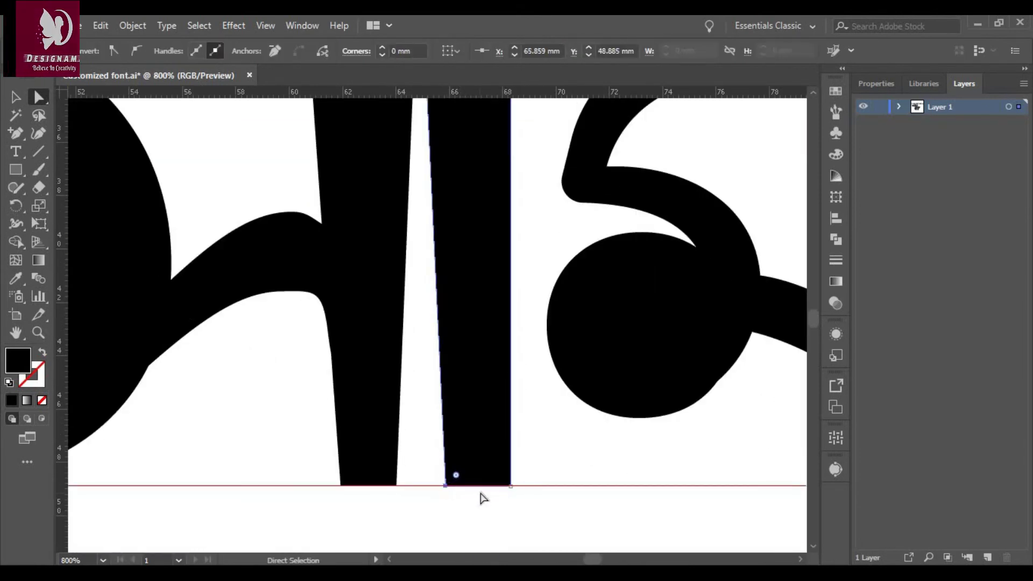
pyautogui.scroll(4, 484, 495)
pyautogui.moveTo(510, 122); pyautogui.dragTo(519, 123)
# - Reshape the আ's inner counter by moving its anchor and smoothing the lower curve
pyautogui.click(334, 274)
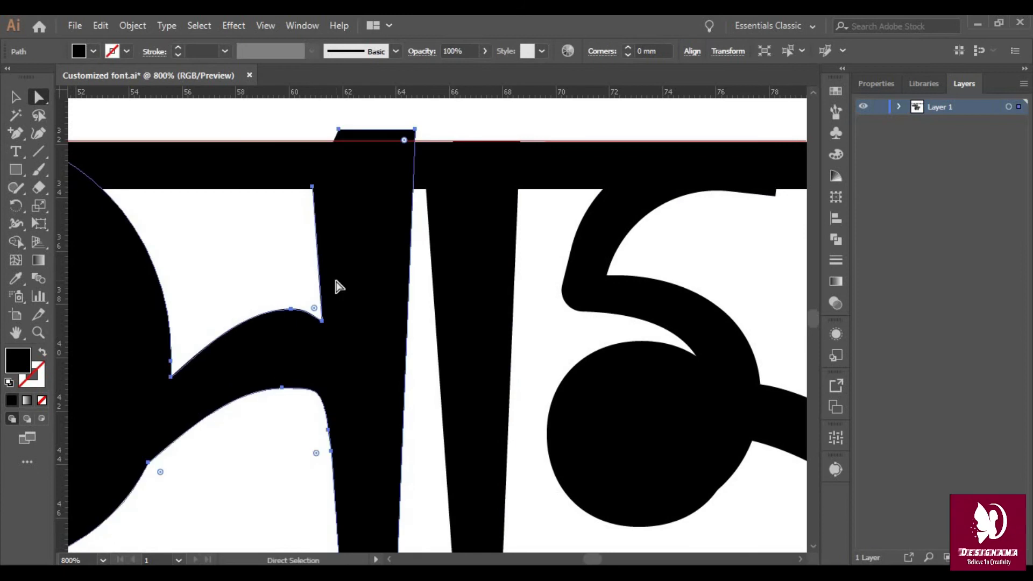
pyautogui.scroll(-2, 301, 242)
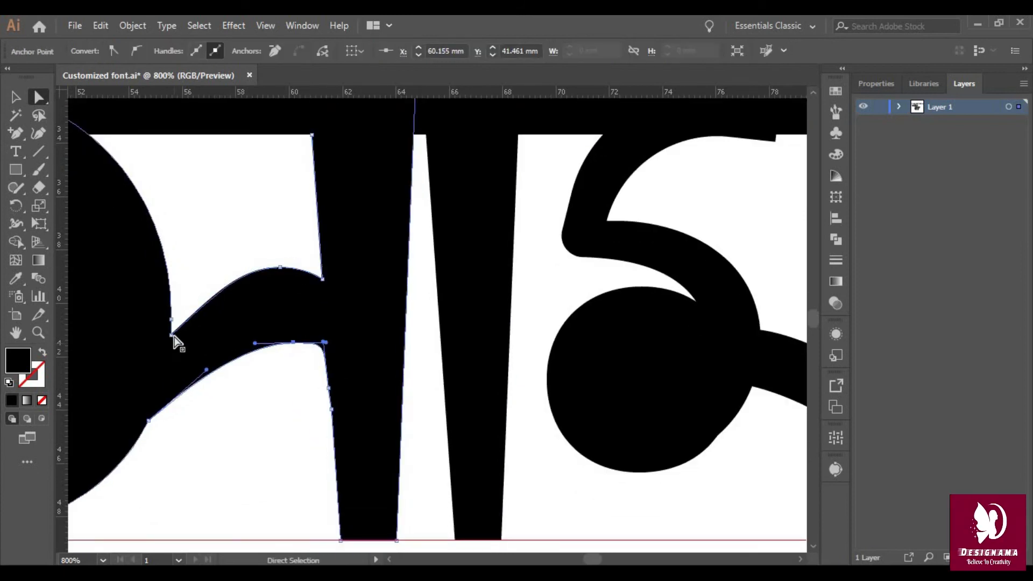
pyautogui.hotkey('ctrl', '0')
pyautogui.click(240, 352)
pyautogui.click(205, 291)
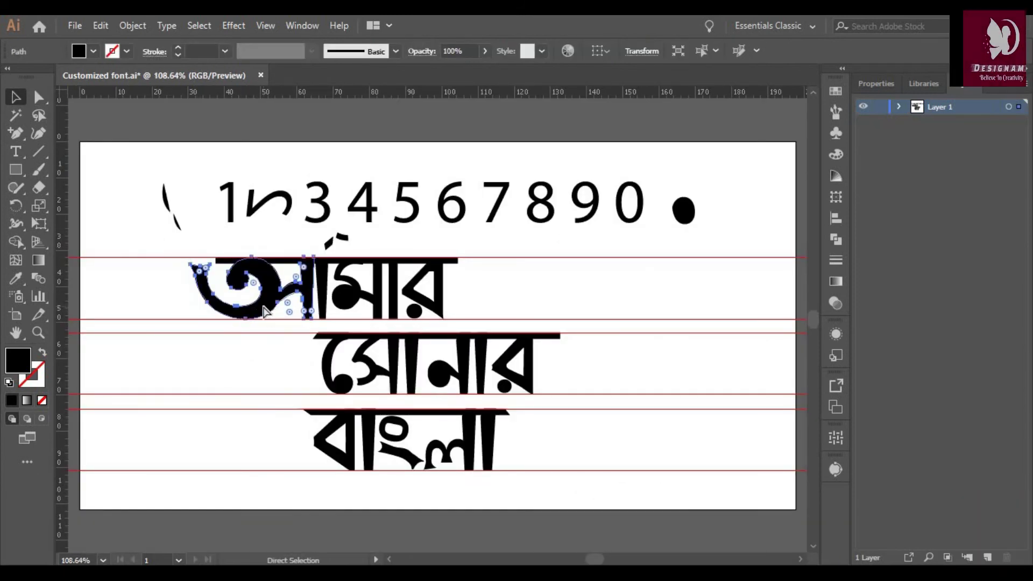
pyautogui.hotkey('ctrl', '=')
pyautogui.hotkey('ctrl', '=')
pyautogui.moveTo(471, 334); pyautogui.dragTo(485, 334)
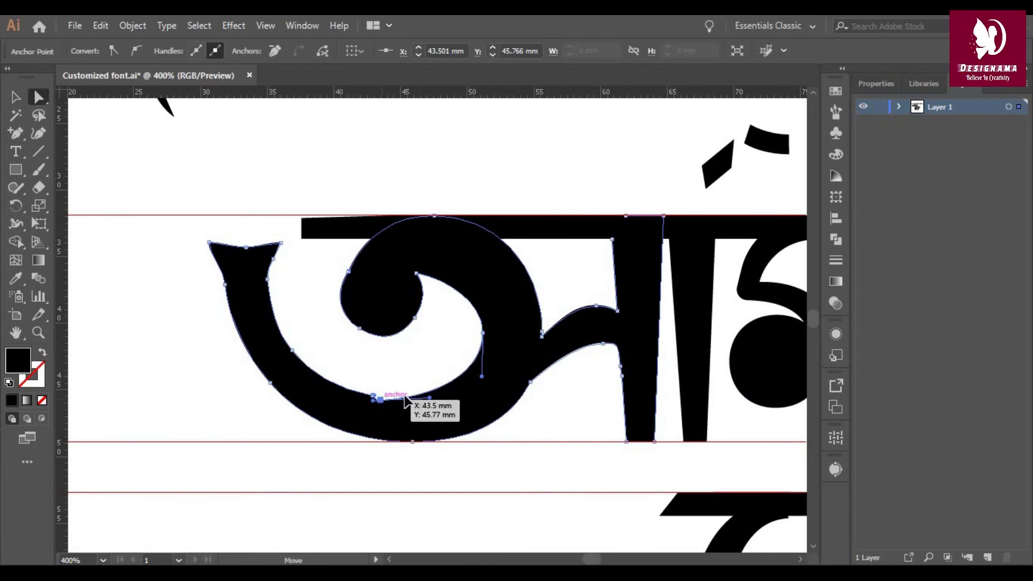
pyautogui.moveTo(418, 395); pyautogui.dragTo(381, 395)
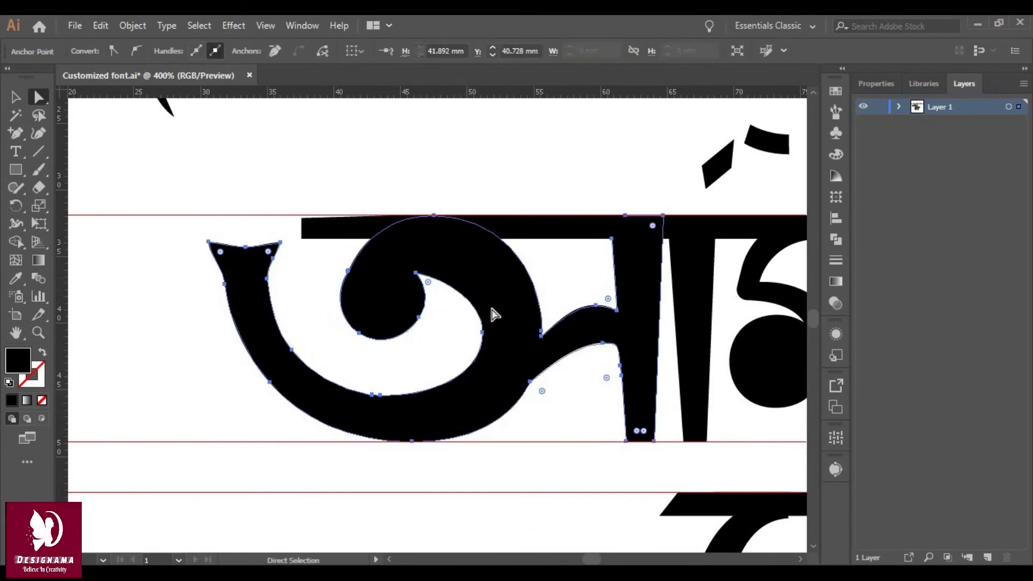
# - Round the letter's corners, raise the inner counter anchor and bulge the curl outward
pyautogui.click(492, 315)
pyautogui.doubleClick(335, 272)
pyautogui.press('Return')
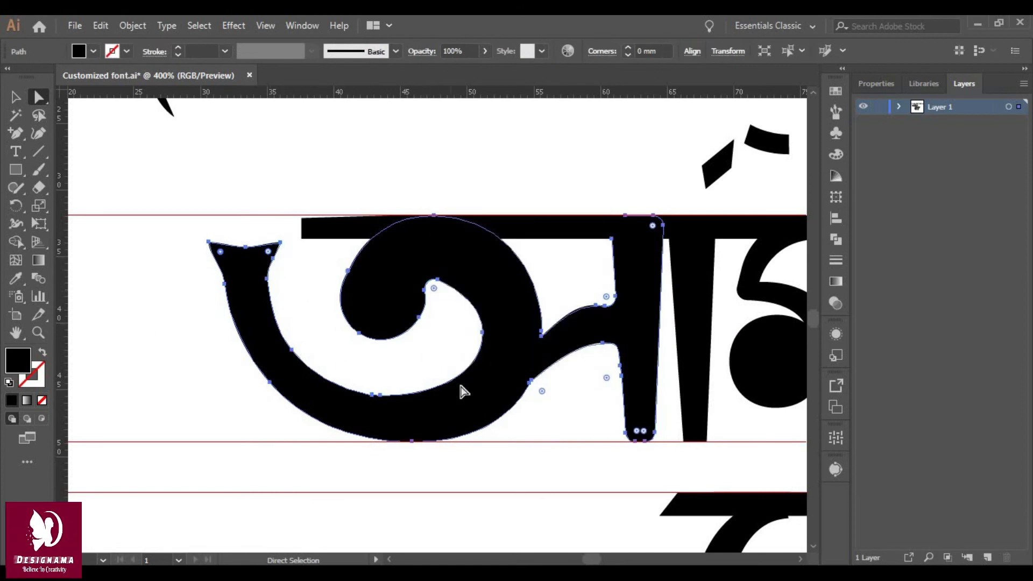
pyautogui.click(464, 392)
pyautogui.moveTo(483, 332); pyautogui.dragTo(480, 322)
pyautogui.moveTo(440, 285); pyautogui.dragTo(477, 294)
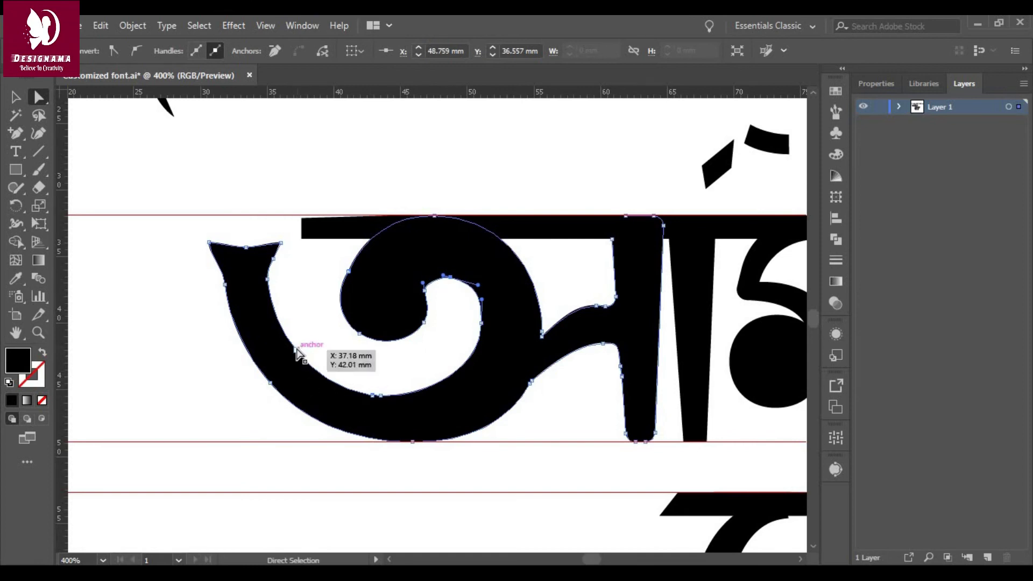
# - Extend the headline bar's left end further left past the আ
pyautogui.click(618, 319)
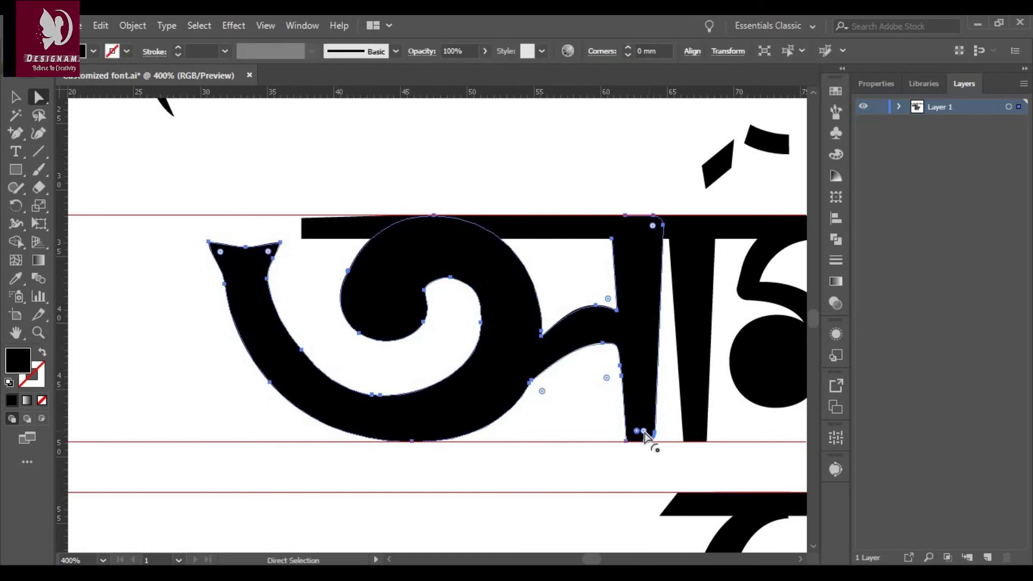
pyautogui.moveTo(296, 231)
pyautogui.mouseDown()
pyautogui.moveTo(310, 245)
pyautogui.moveTo(181, 234)
pyautogui.moveTo(210, 267)
pyautogui.mouseUp()
pyautogui.click(226, 285)
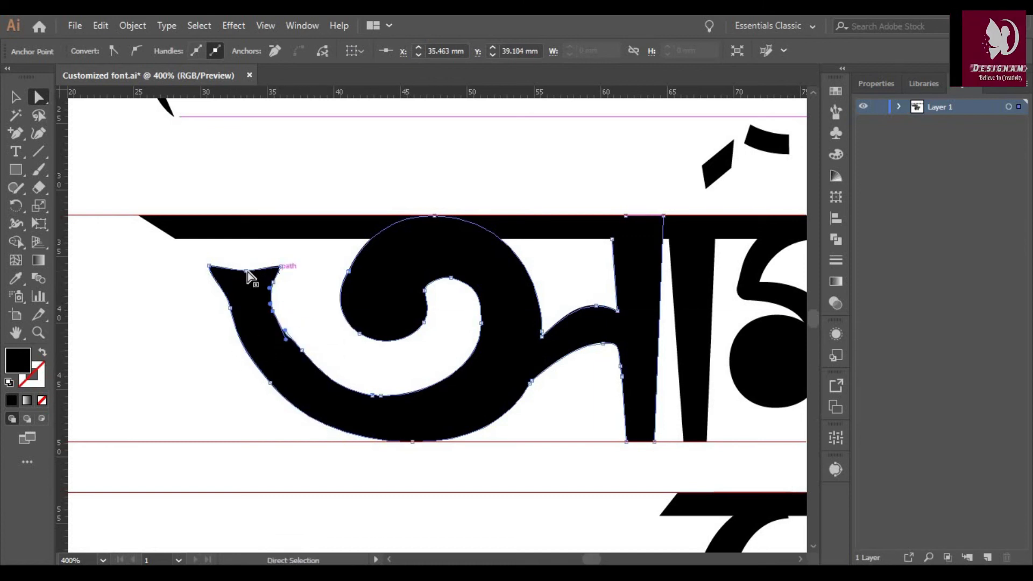
pyautogui.hotkey('shift', '`')
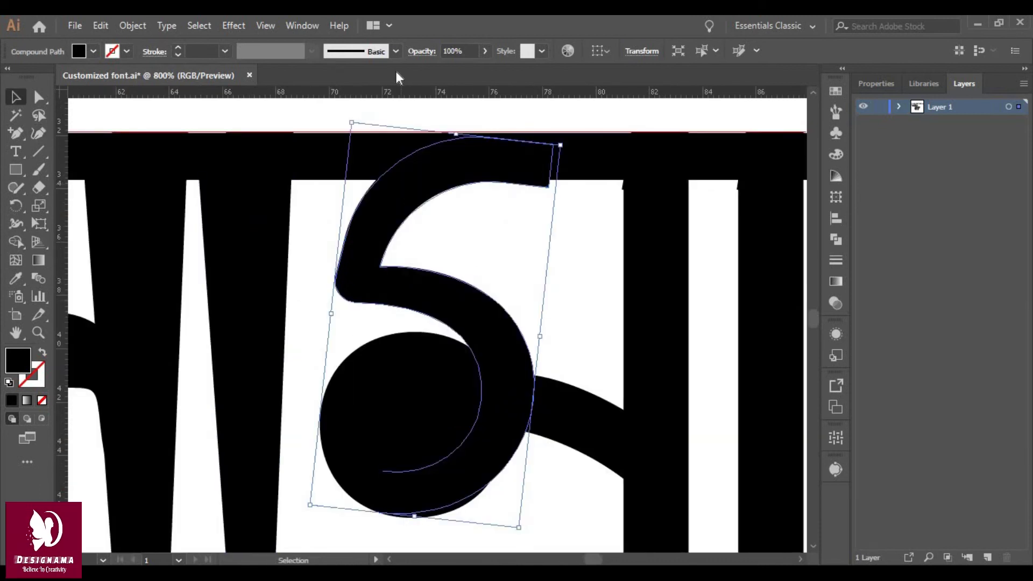
# - Merge the ম letter's tail, ring and inner circles into one shape with Shape Builder
pyautogui.keyDown('shift'); pyautogui.click(392, 424); pyautogui.keyUp('shift')
pyautogui.hotkey('shift', 'm')
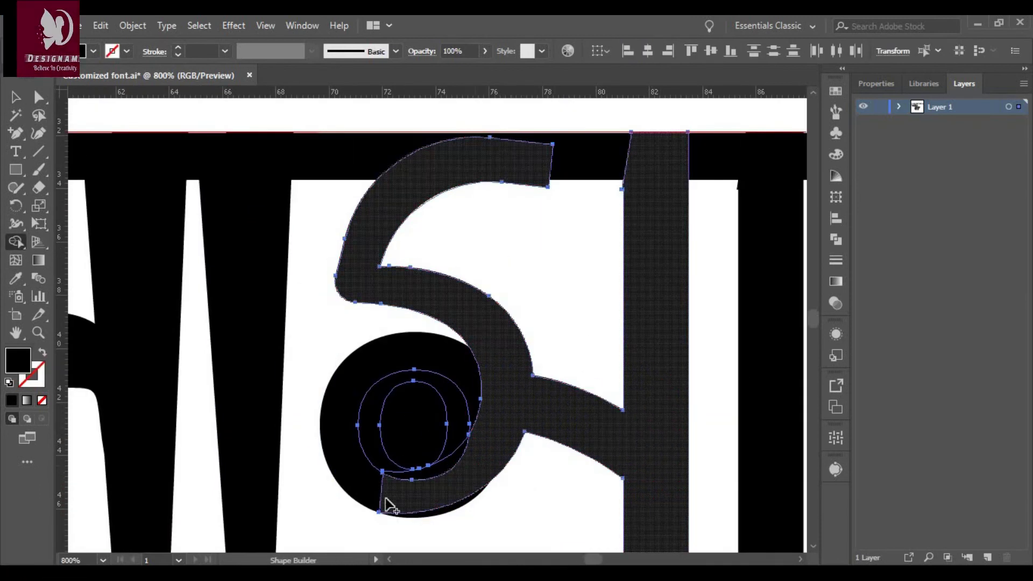
pyautogui.press('v')
pyautogui.moveTo(622, 450)
pyautogui.mouseDown()
pyautogui.moveTo(365, 404)
pyautogui.moveTo(351, 423)
pyautogui.mouseUp()
# - Round out the ম's bottom-left lobe and pull up the top-right end of its stroke
pyautogui.press('a')
pyautogui.hotkey('shift', '`')
pyautogui.moveTo(379, 512); pyautogui.dragTo(387, 507)
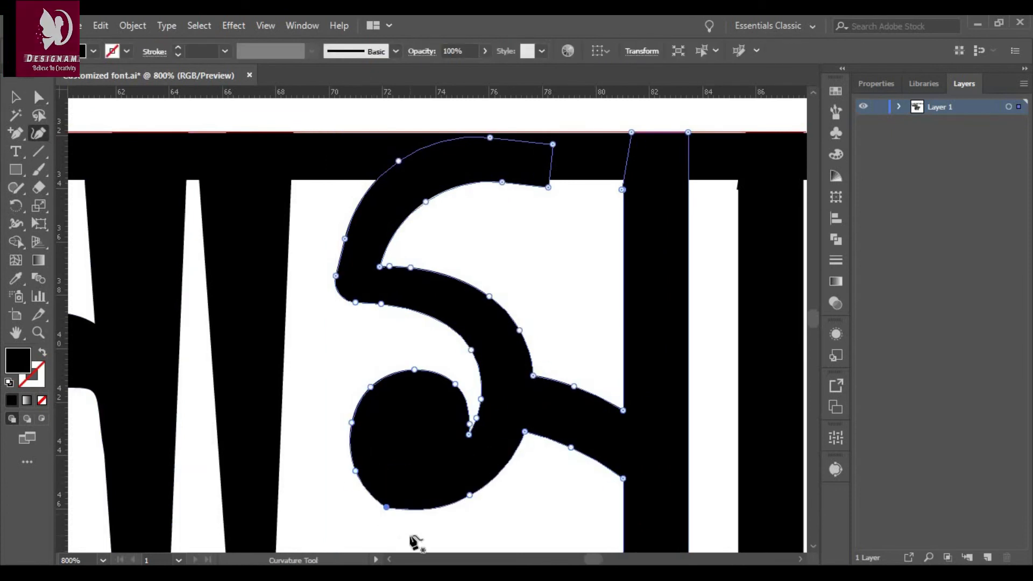
pyautogui.scroll(-1, 386, 514)
pyautogui.press('a')
pyautogui.moveTo(553, 139); pyautogui.dragTo(553, 178)
# - Nudge the ম's upper inner-curve anchors into place and reshape its outer left curve
pyautogui.click(380, 249)
pyautogui.press('Up')
pyautogui.press('Right')
pyautogui.click(397, 236)
pyautogui.click(502, 155)
pyautogui.moveTo(503, 161); pyautogui.dragTo(503, 167)
pyautogui.moveTo(345, 221); pyautogui.dragTo(340, 222)
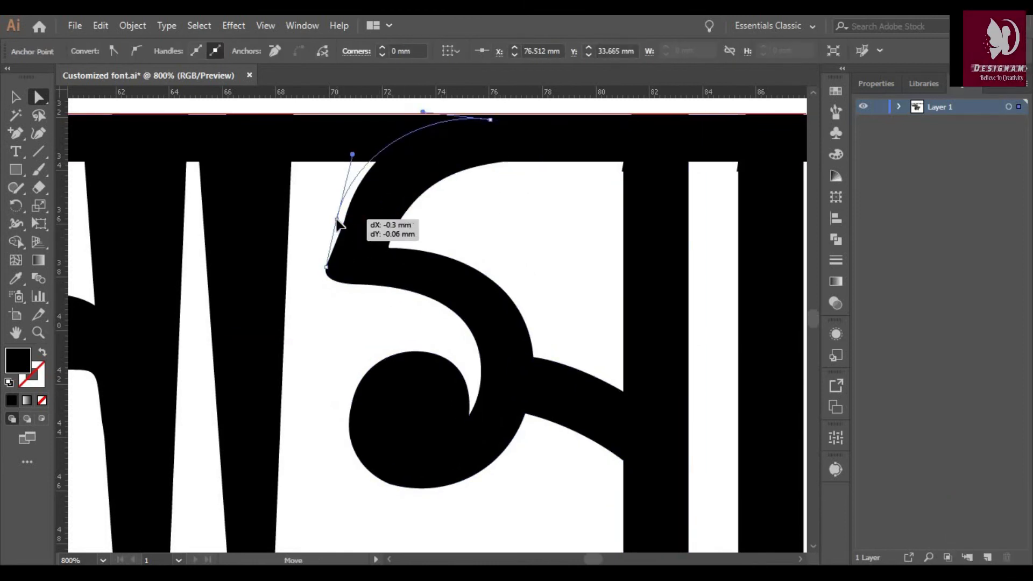
# - Nudge the ম's inner notch anchor downward and inspect the path's curvature
pyautogui.scroll(1, 416, 281)
pyautogui.click(437, 335)
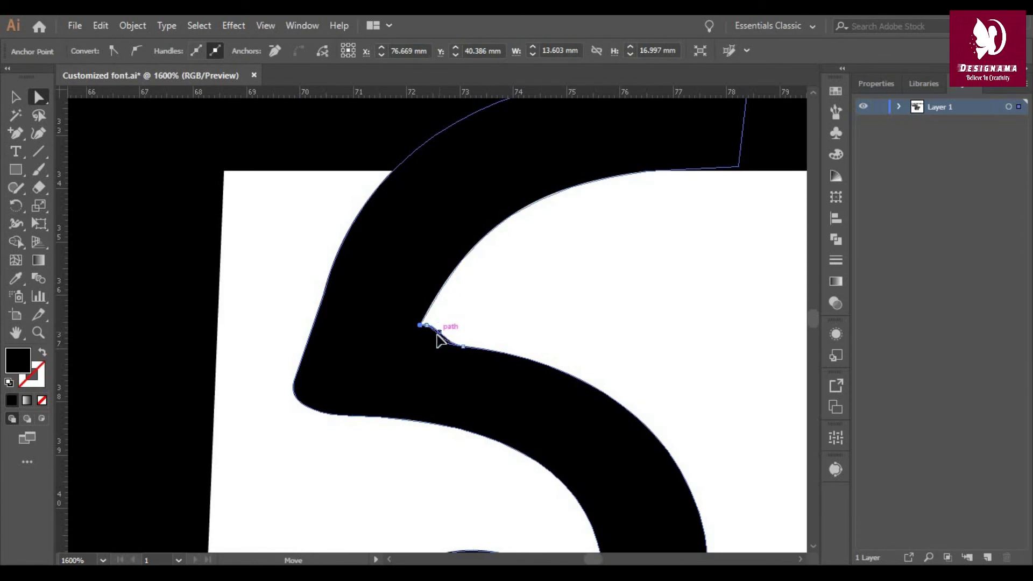
pyautogui.press('Down')
pyautogui.click(425, 344)
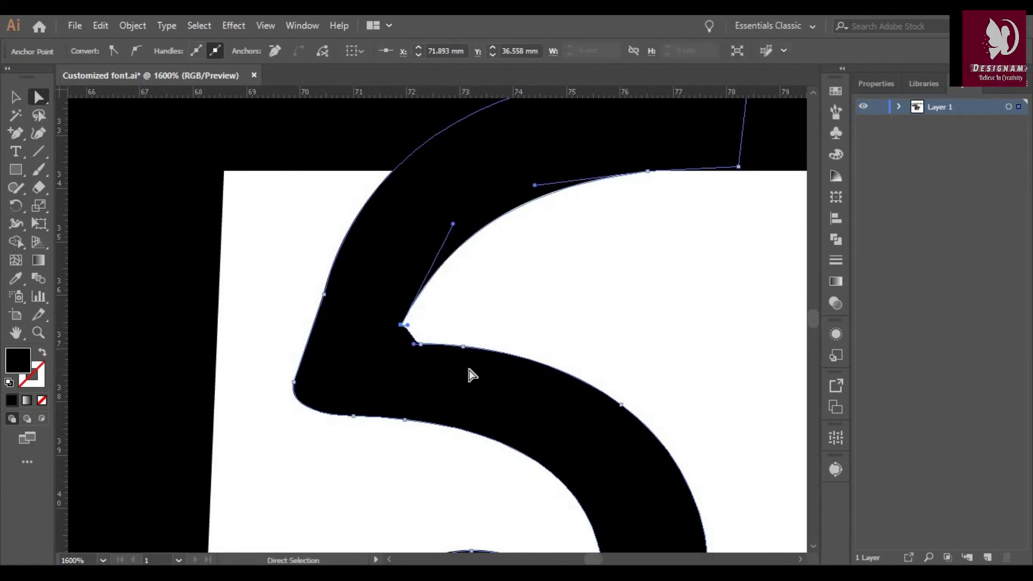
pyautogui.scroll(-1, 463, 302)
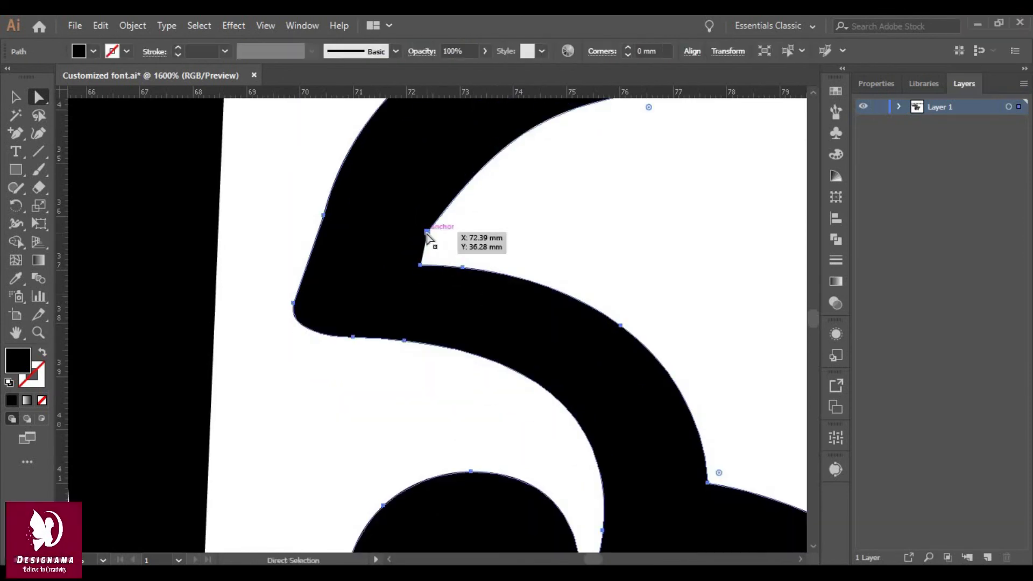
pyautogui.scroll(2, 420, 229)
pyautogui.hotkey('shift', '`')
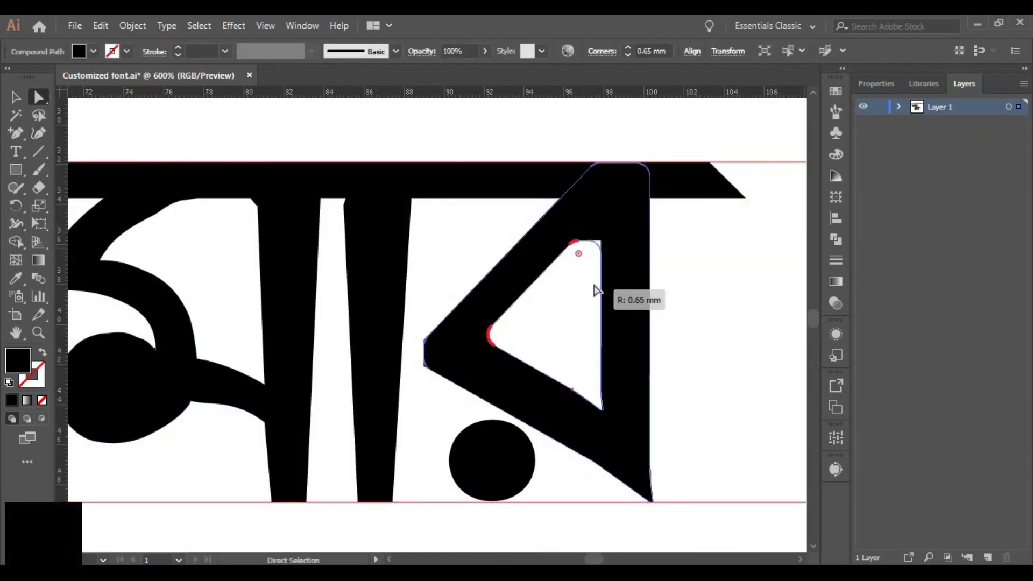
# - Lower the র's inner triangle anchors and round its top and left corners
pyautogui.click(598, 291)
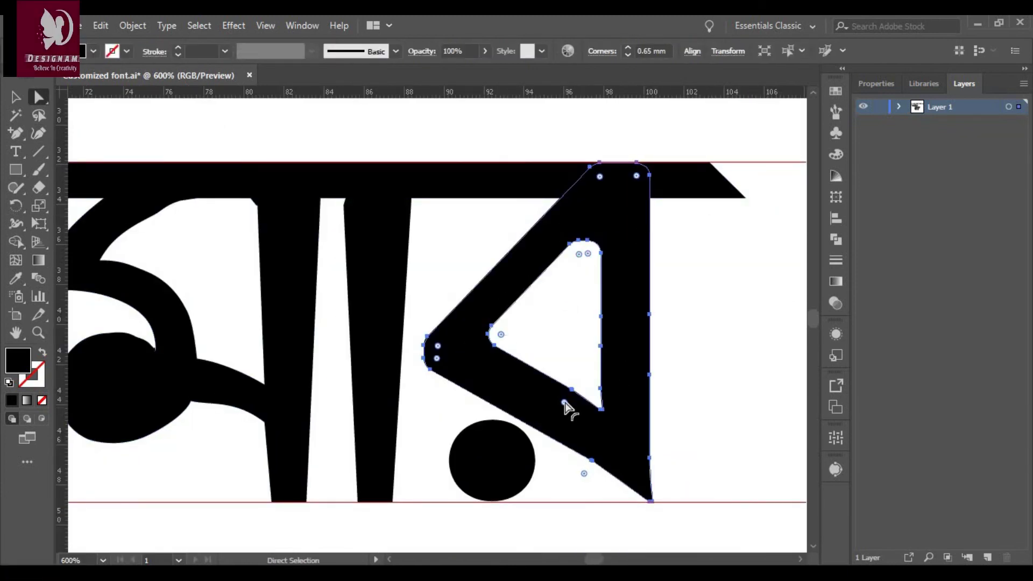
pyautogui.scroll(-1, 565, 409)
pyautogui.moveTo(574, 223); pyautogui.dragTo(574, 244)
pyautogui.moveTo(488, 324); pyautogui.dragTo(488, 331)
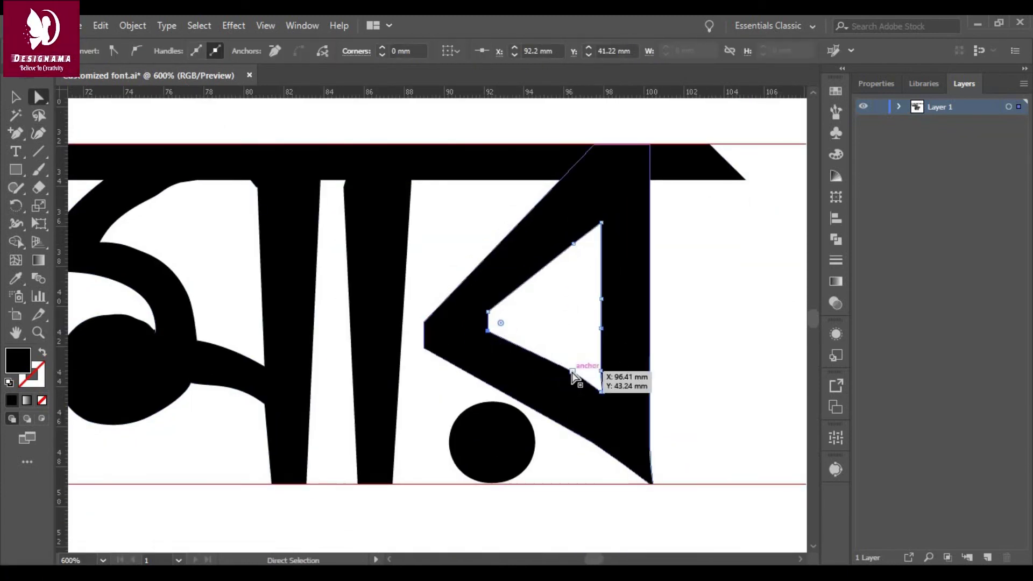
pyautogui.click(633, 414)
pyautogui.moveTo(582, 256); pyautogui.dragTo(624, 290)
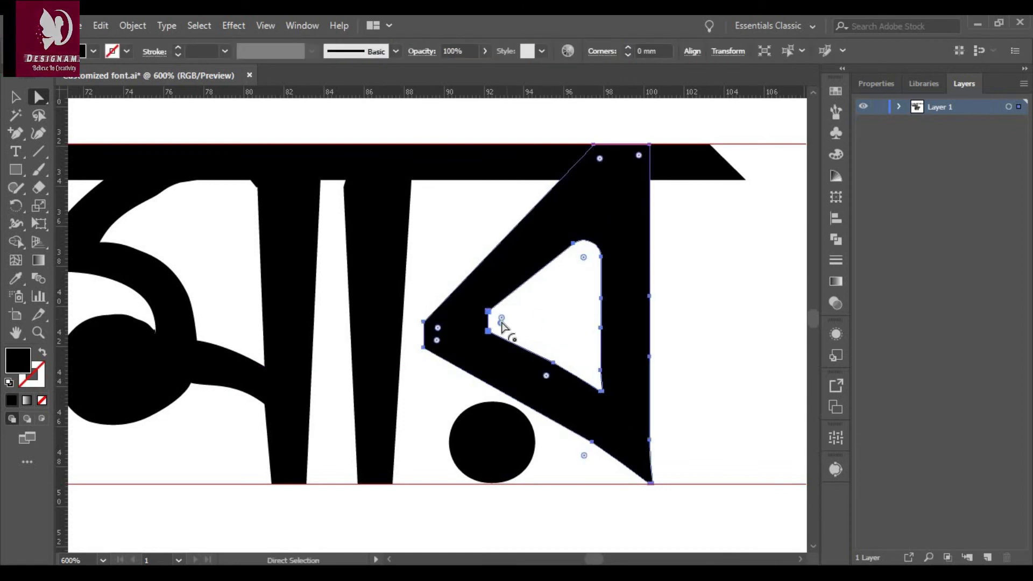
pyautogui.moveTo(506, 322); pyautogui.dragTo(502, 321)
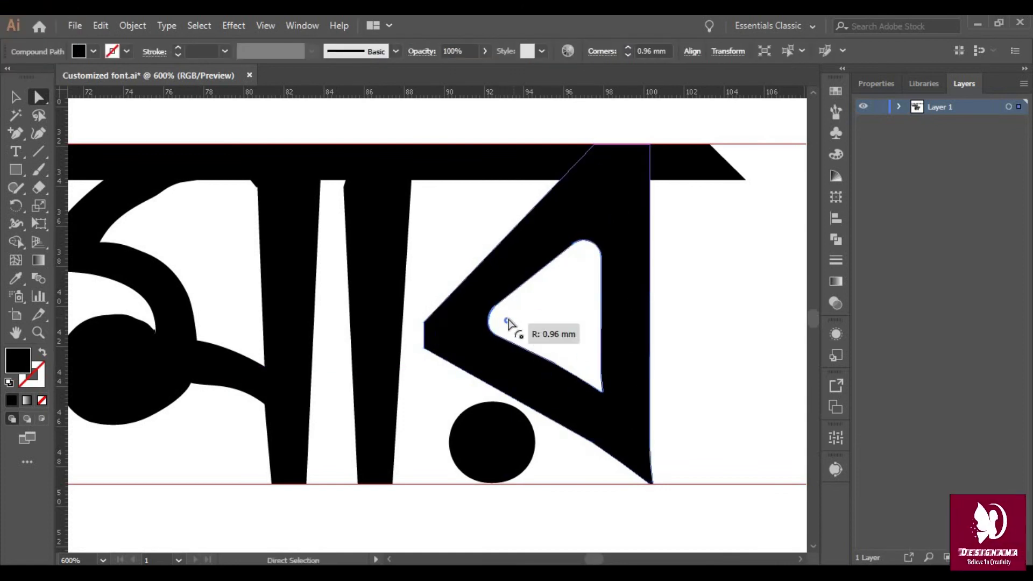
# - Adjust the inner triangle's bottom-right corner and reshape the র's lower diagonal edge
pyautogui.click(601, 389)
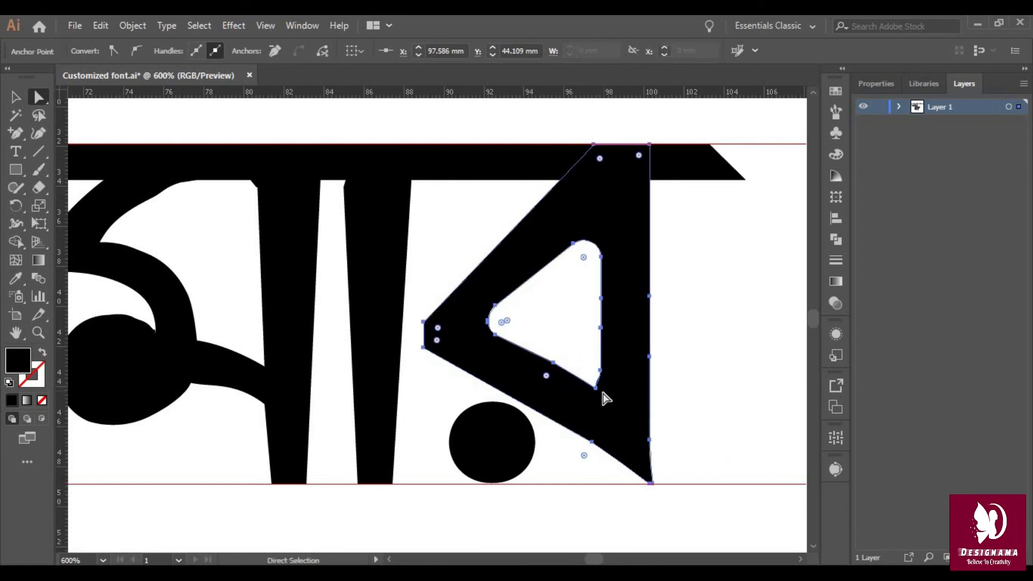
pyautogui.scroll(5, 614, 395)
pyautogui.moveTo(431, 335); pyautogui.dragTo(422, 321)
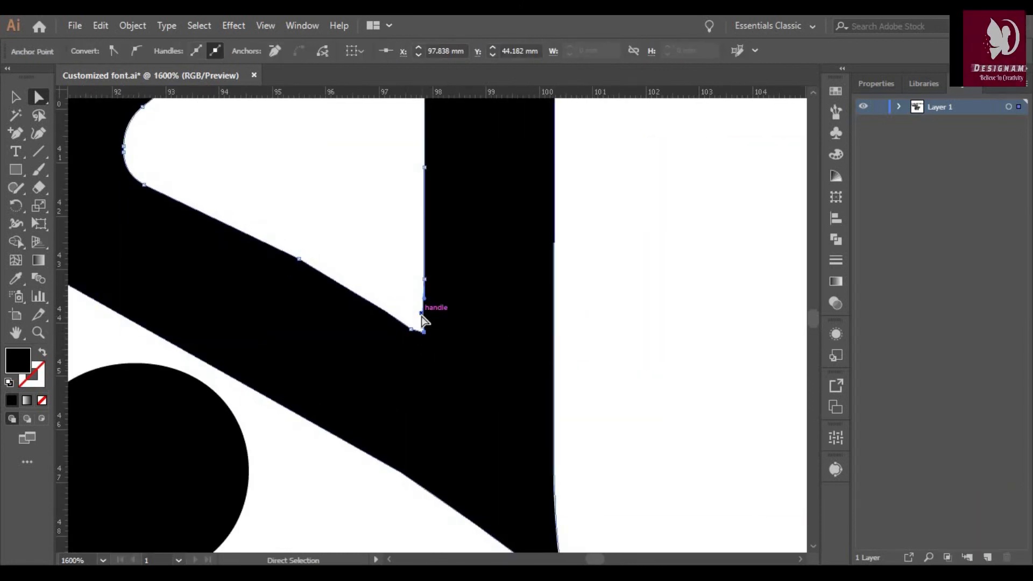
pyautogui.scroll(-3, 452, 353)
pyautogui.click(554, 448)
pyautogui.click(444, 371)
pyautogui.moveTo(418, 356); pyautogui.dragTo(416, 376)
pyautogui.hotkey('ctrl', 'z')
pyautogui.hotkey('ctrl', 'z')
# - Tweak the র's bottom-right corner anchor and an anchor on its dot
pyautogui.click(561, 446)
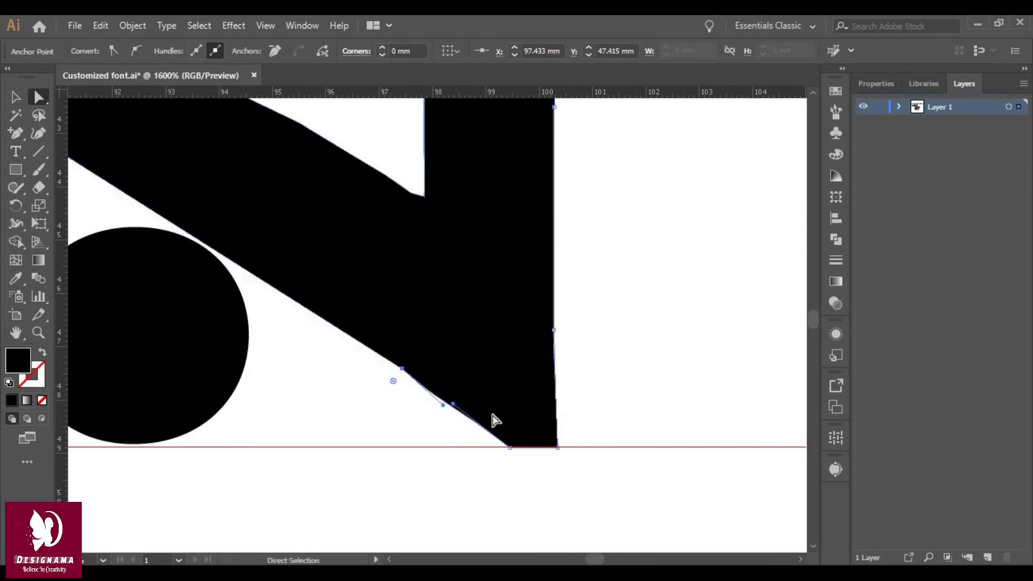
pyautogui.scroll(1, 495, 420)
pyautogui.moveTo(408, 253); pyautogui.dragTo(403, 250)
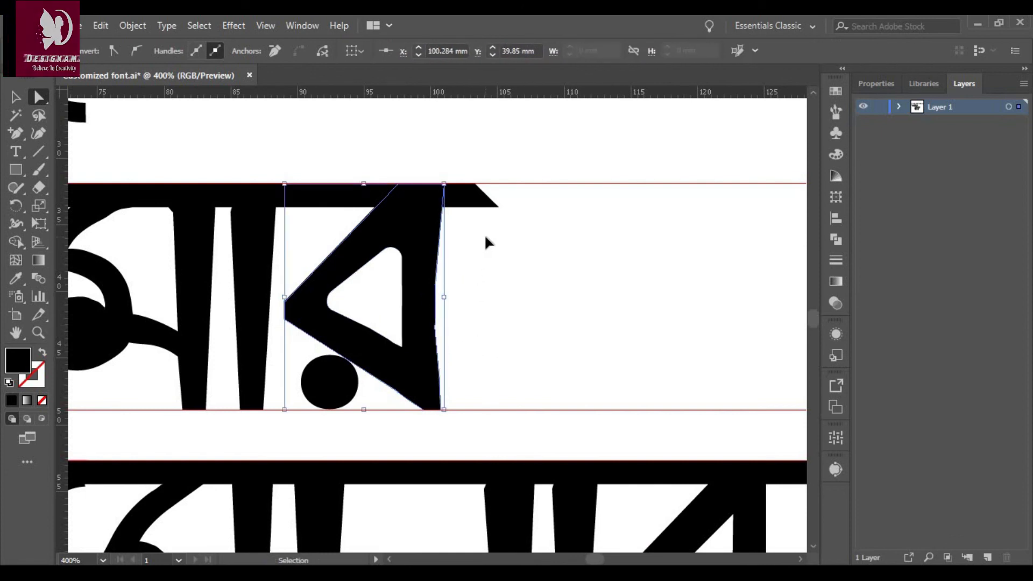
pyautogui.click(468, 358)
pyautogui.click(330, 383)
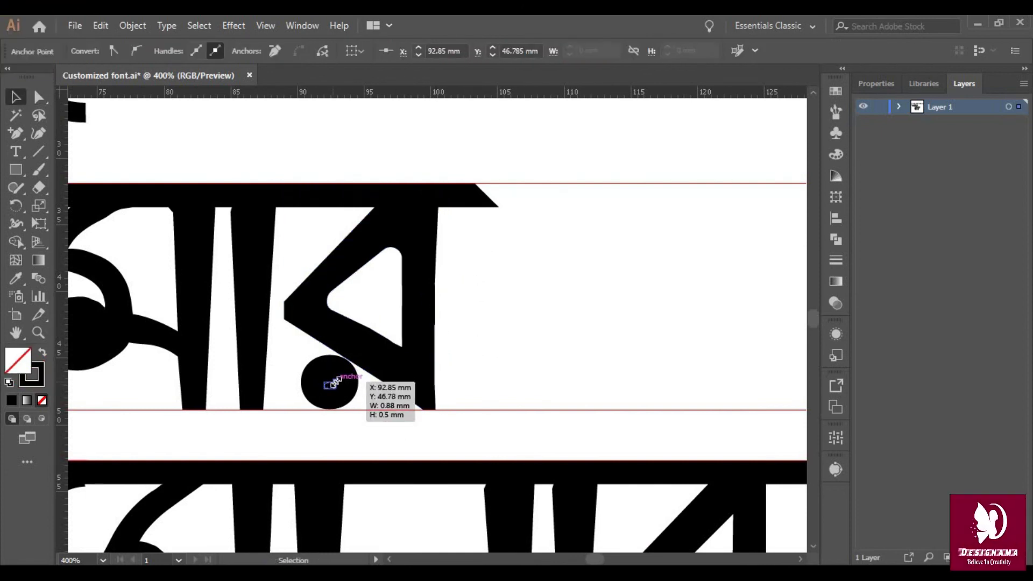
pyautogui.moveTo(334, 382); pyautogui.dragTo(339, 391)
# - Resize the ম letter's inner loop in isolation mode
pyautogui.hscroll(-5, 445, 561)
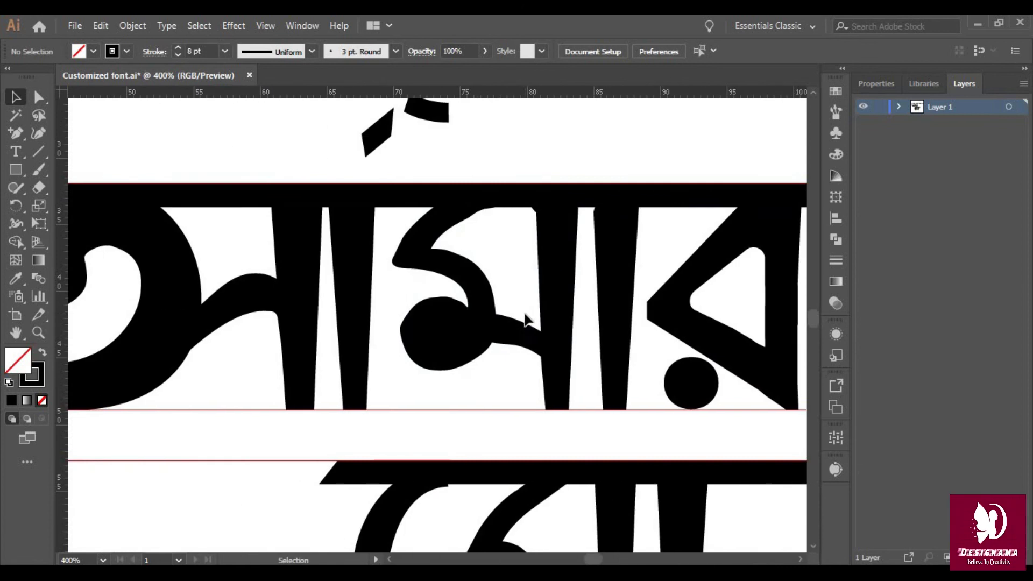
pyautogui.doubleClick(530, 323)
pyautogui.moveTo(483, 206); pyautogui.dragTo(486, 216)
pyautogui.moveTo(532, 266); pyautogui.dragTo(540, 269)
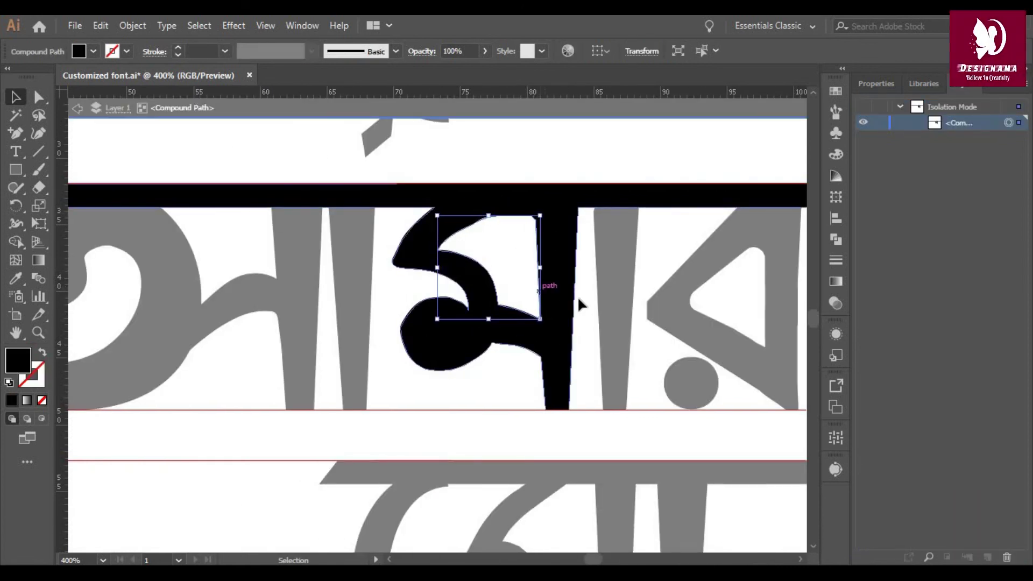
pyautogui.press('Escape')
pyautogui.hotkey('ctrl', '0')
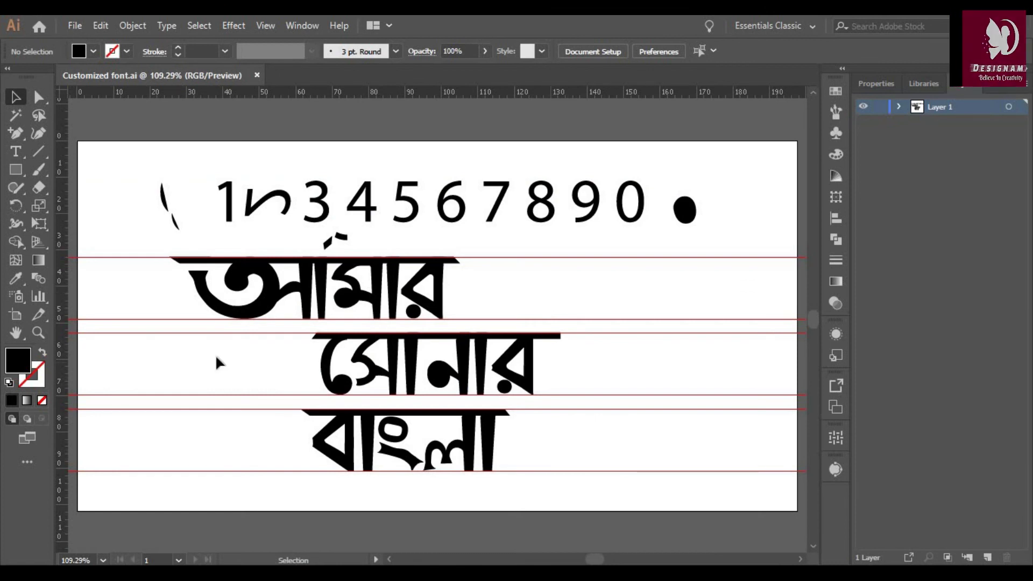
# - Adjust the সোনার headline bar's right anchor and save the document
pyautogui.click(538, 336)
pyautogui.hotkey('ctrl', '+')
pyautogui.hotkey('ctrl', '+')
pyautogui.hotkey('ctrl', '+')
pyautogui.press('a')
pyautogui.click(776, 334)
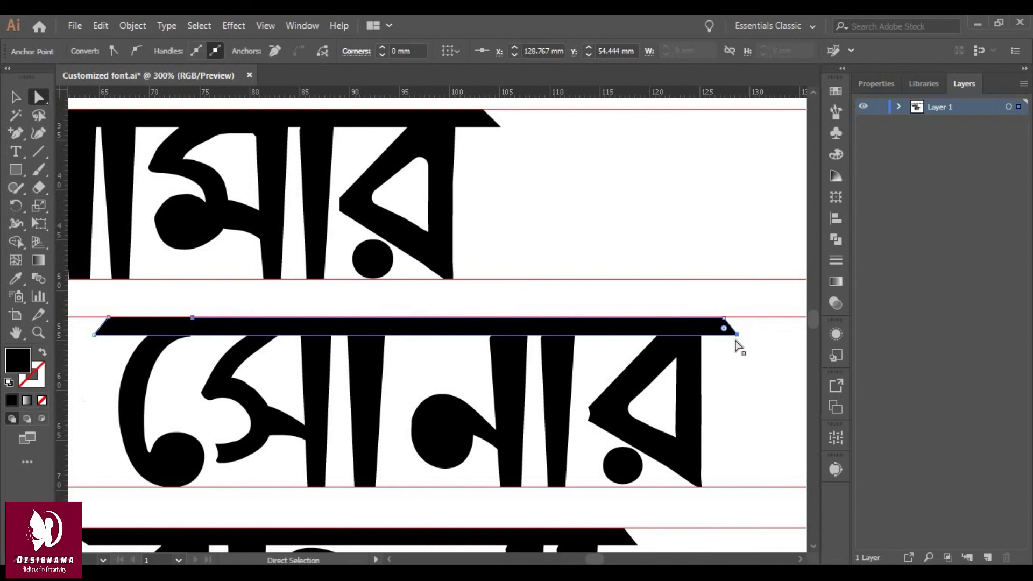
pyautogui.scroll(-4, 265, 381)
pyautogui.scroll(5, 261, 369)
pyautogui.scroll(2, 261, 369)
pyautogui.hotkey('ctrl', '0')
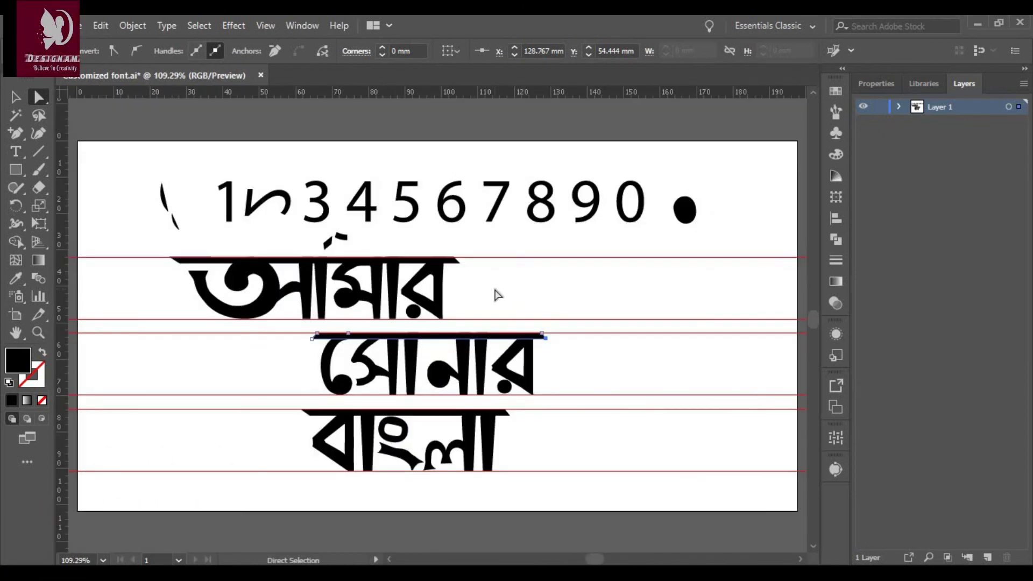
pyautogui.click(497, 294)
pyautogui.hotkey('ctrl', 's')
# - Refine the সো letter's tail, inner notch and curve anchors
pyautogui.click(367, 365)
pyautogui.scroll(5, 368, 366)
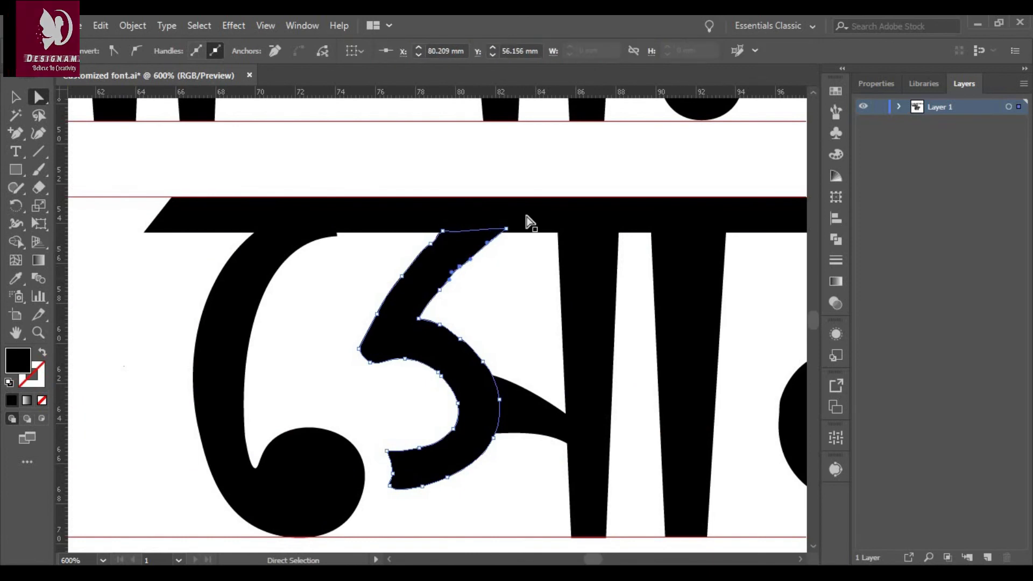
pyautogui.scroll(-2, 419, 462)
pyautogui.click(389, 437)
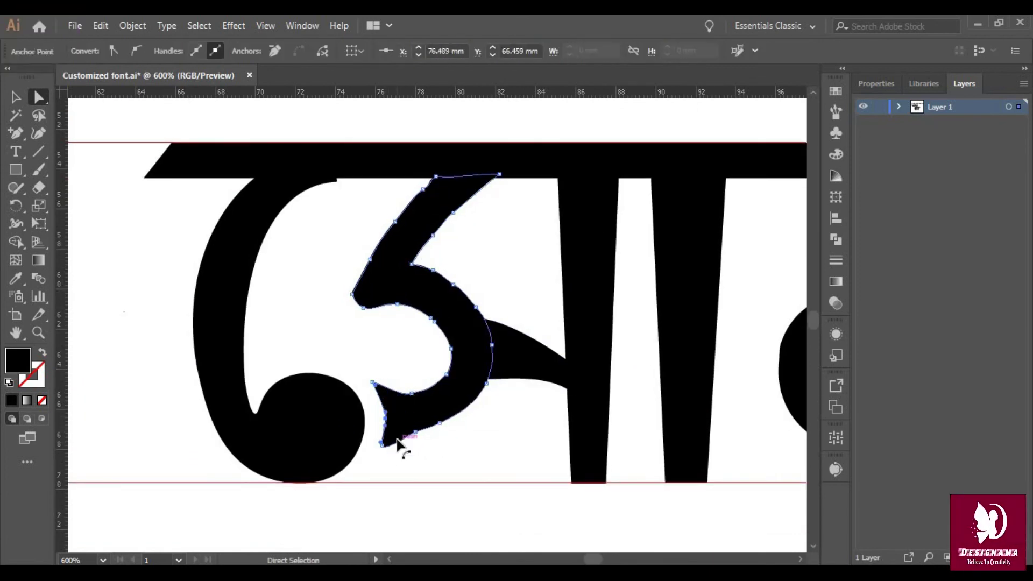
pyautogui.moveTo(398, 428); pyautogui.dragTo(390, 428)
pyautogui.click(546, 461)
pyautogui.scroll(1, 546, 461)
pyautogui.click(433, 309)
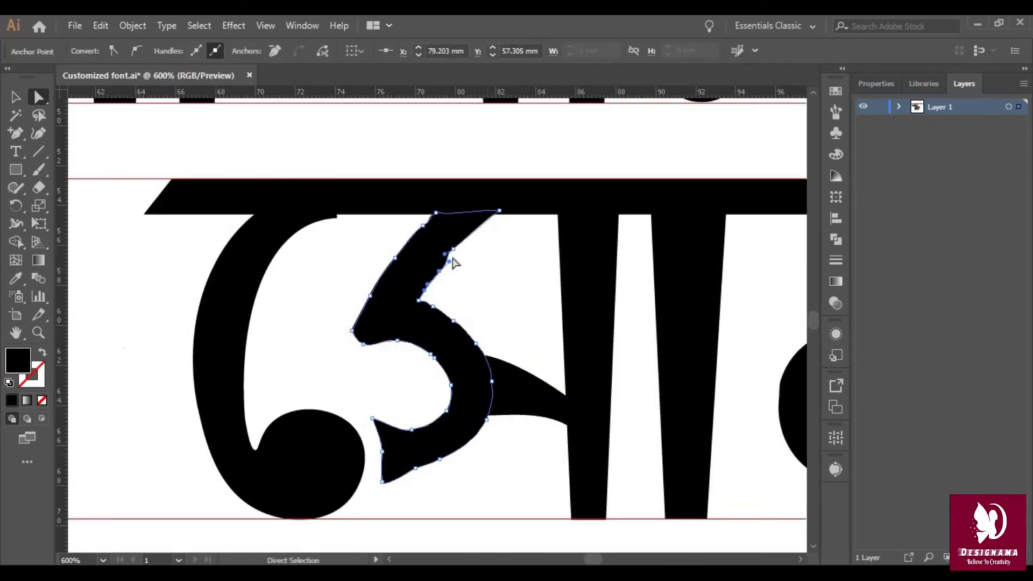
pyautogui.scroll(1, 350, 237)
pyautogui.click(336, 230)
pyautogui.hscroll(5, 630, 429)
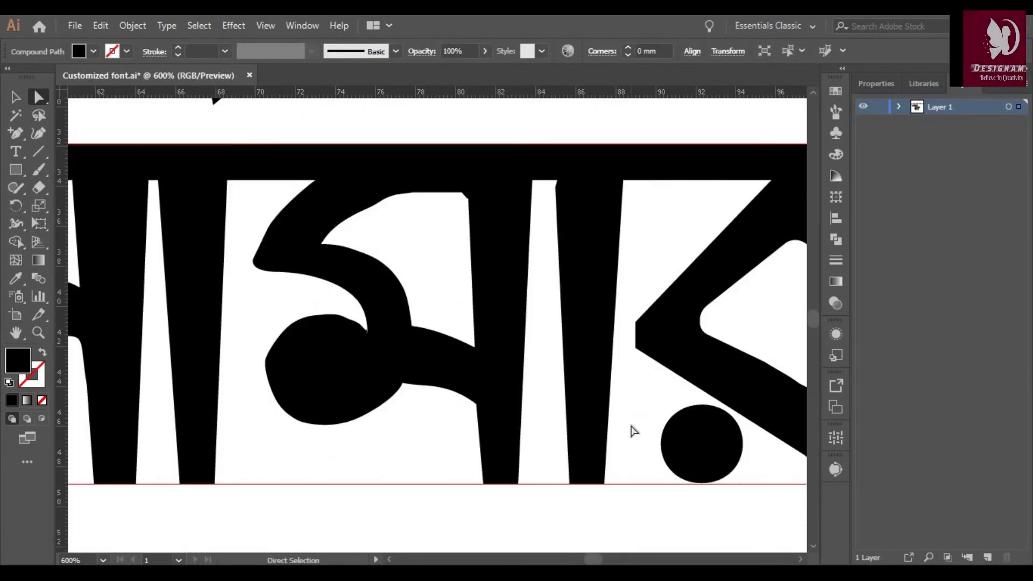
pyautogui.hotkey('ctrl', '0')
# - Resize the inner shape of সোনার's র letter in isolation mode
pyautogui.doubleClick(516, 371)
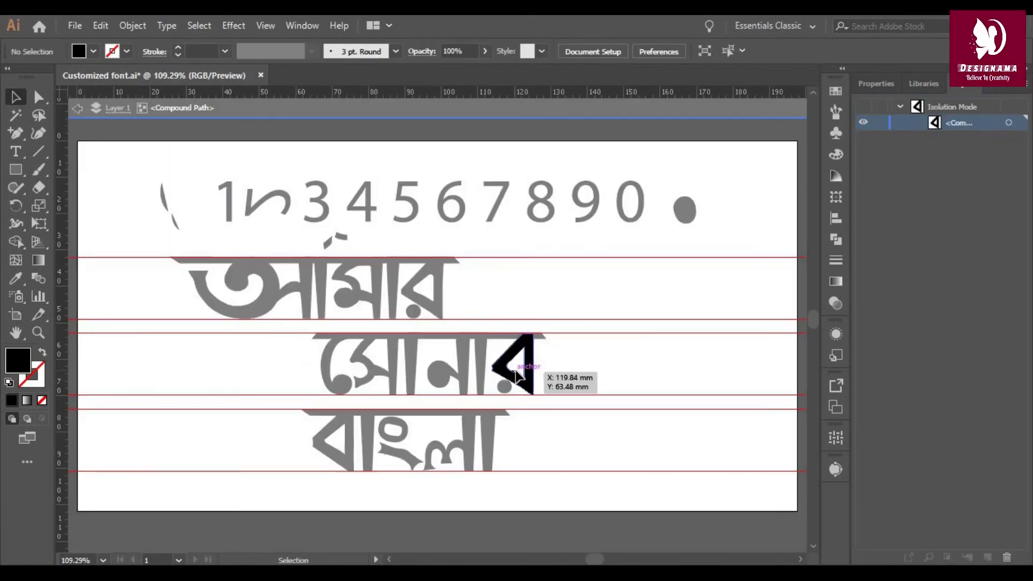
pyautogui.moveTo(523, 372); pyautogui.dragTo(522, 353)
pyautogui.click(586, 360)
pyautogui.doubleClick(566, 385)
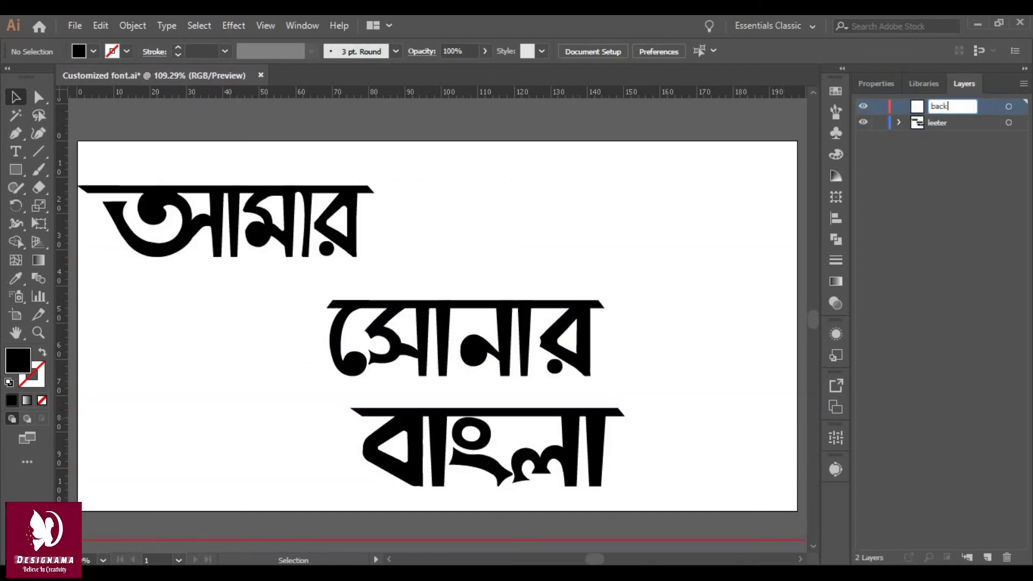
# - Shift আমার right and down, then draw a large circle over the lettering
pyautogui.moveTo(351, 250); pyautogui.dragTo(502, 276)
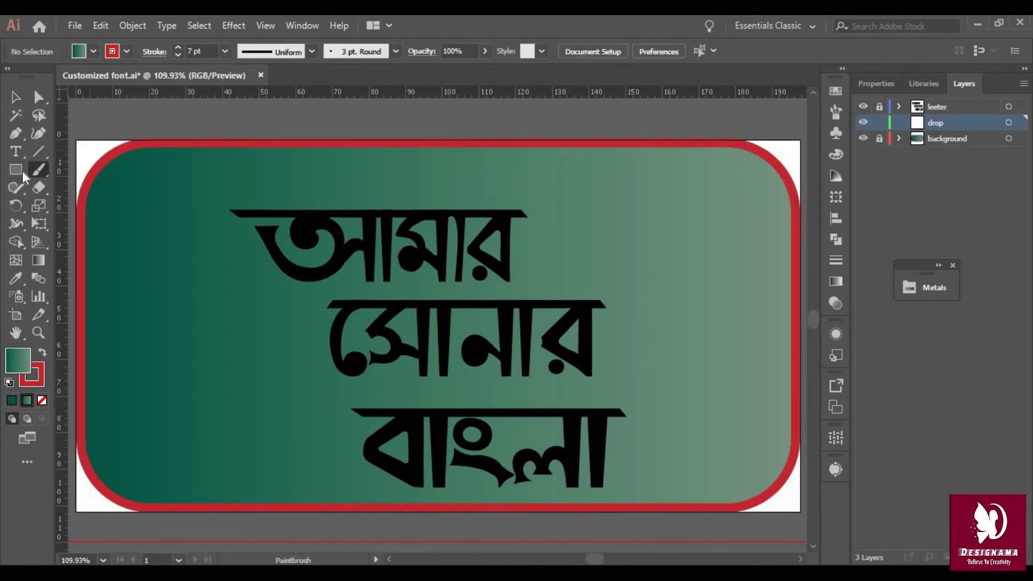
pyautogui.click(947, 138)
pyautogui.moveTo(16, 169); pyautogui.dragTo(54, 206)
pyautogui.moveTo(314, 198)
pyautogui.mouseDown()
pyautogui.moveTo(637, 506)
pyautogui.moveTo(612, 495)
pyautogui.mouseUp()
# - Select the circle and set its stroke to None
pyautogui.press('v')
pyautogui.click(597, 280)
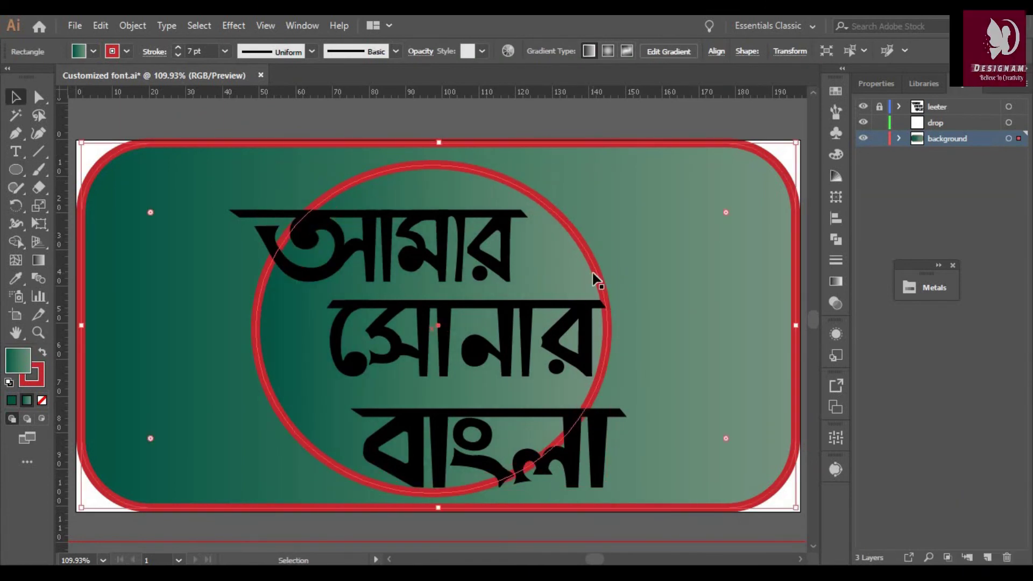
pyautogui.scroll(3, 492, 224)
pyautogui.scroll(-4, 492, 224)
pyautogui.click(286, 268)
pyautogui.click(93, 51)
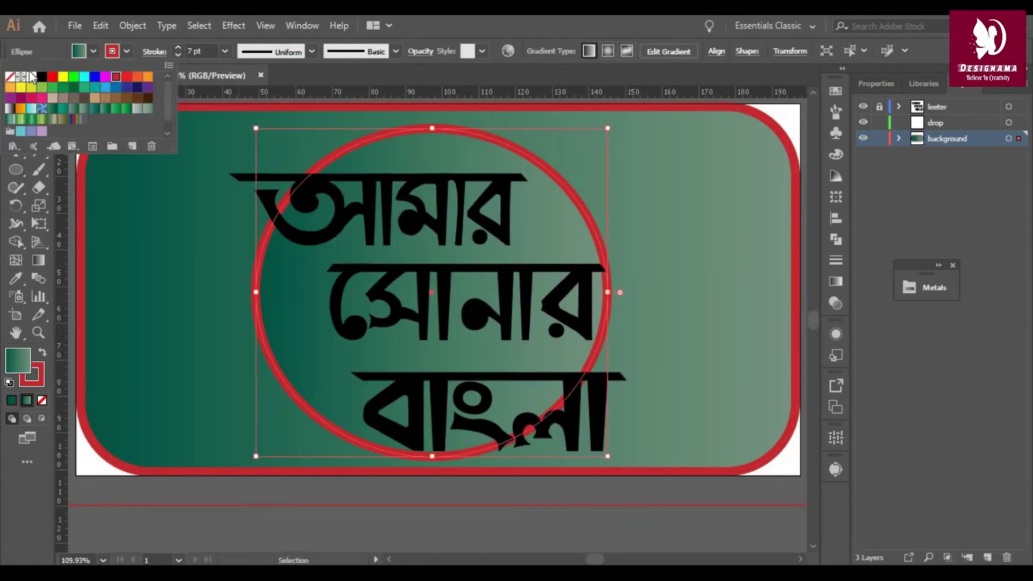
pyautogui.click(9, 77)
# - Try Metals and other gradient swatches, settling on a red fade from the Fades library
pyautogui.click(910, 288)
pyautogui.click(775, 257)
pyautogui.click(838, 371)
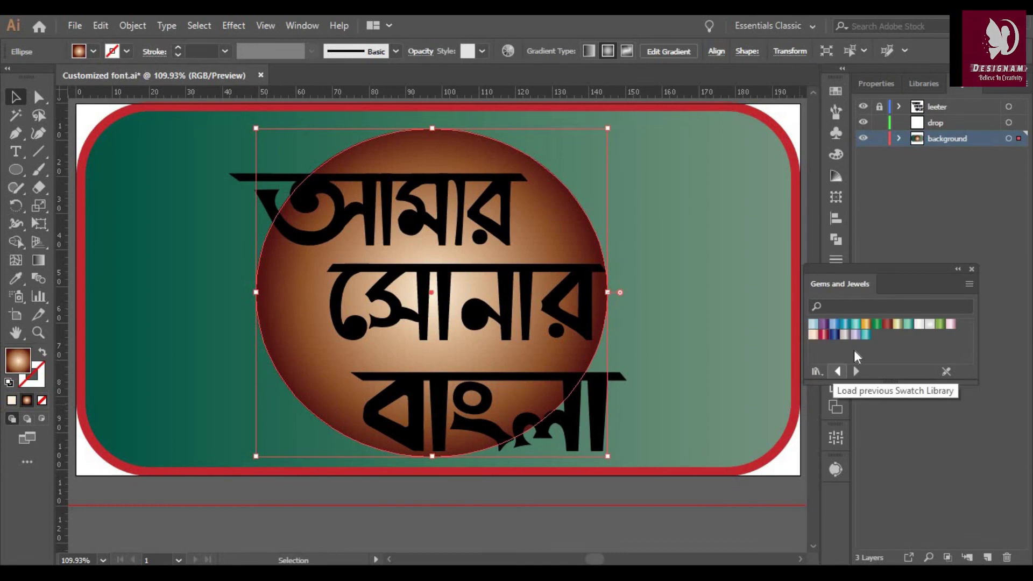
pyautogui.click(888, 325)
pyautogui.click(857, 371)
pyautogui.click(912, 326)
pyautogui.click(857, 371)
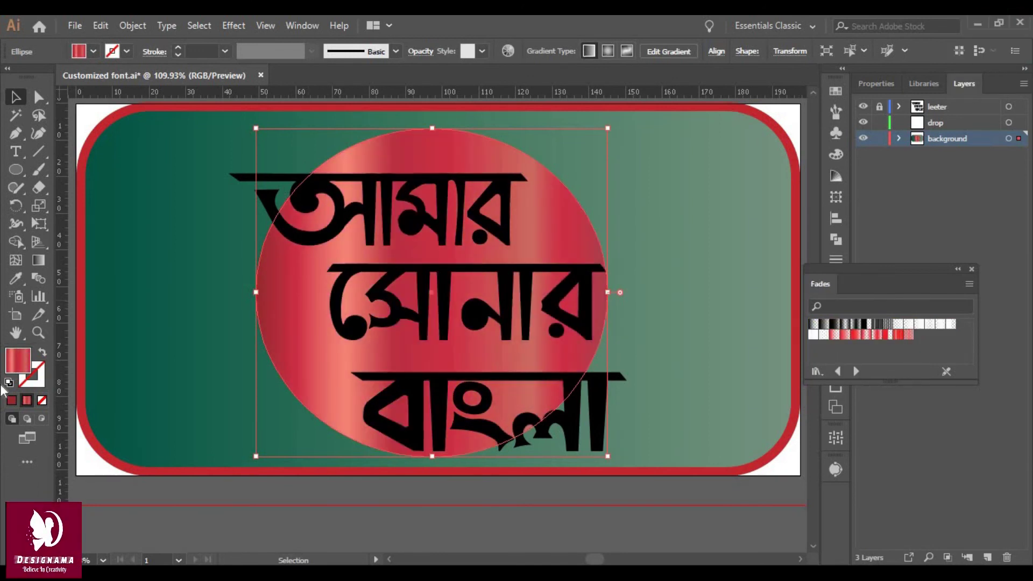
pyautogui.click(856, 335)
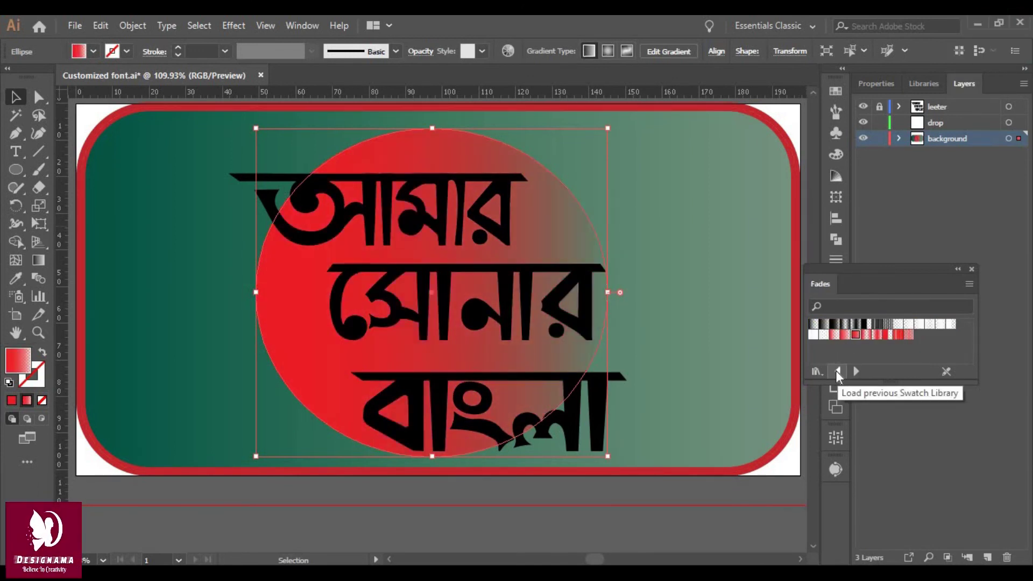
pyautogui.click(845, 334)
pyautogui.click(446, 230)
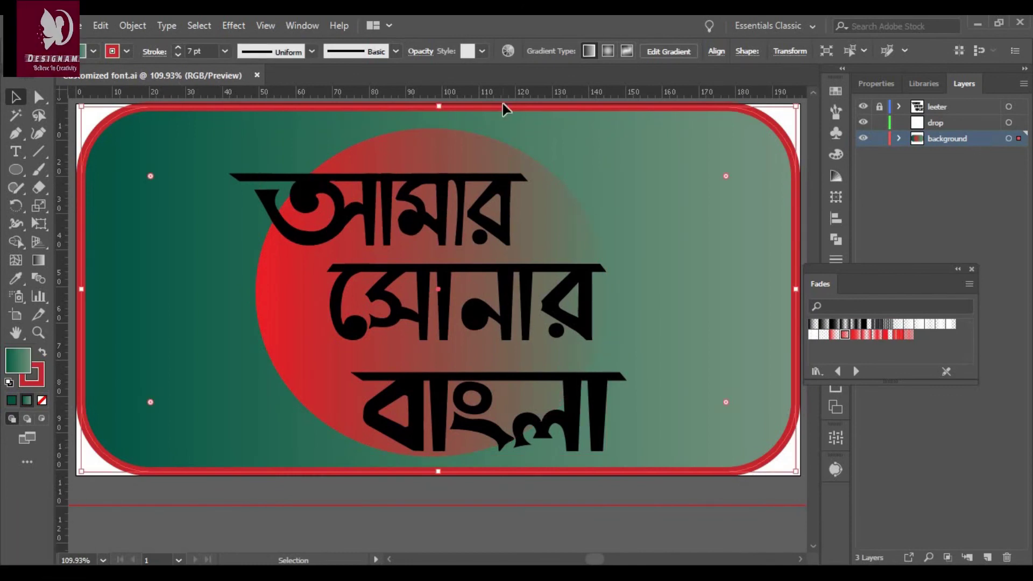